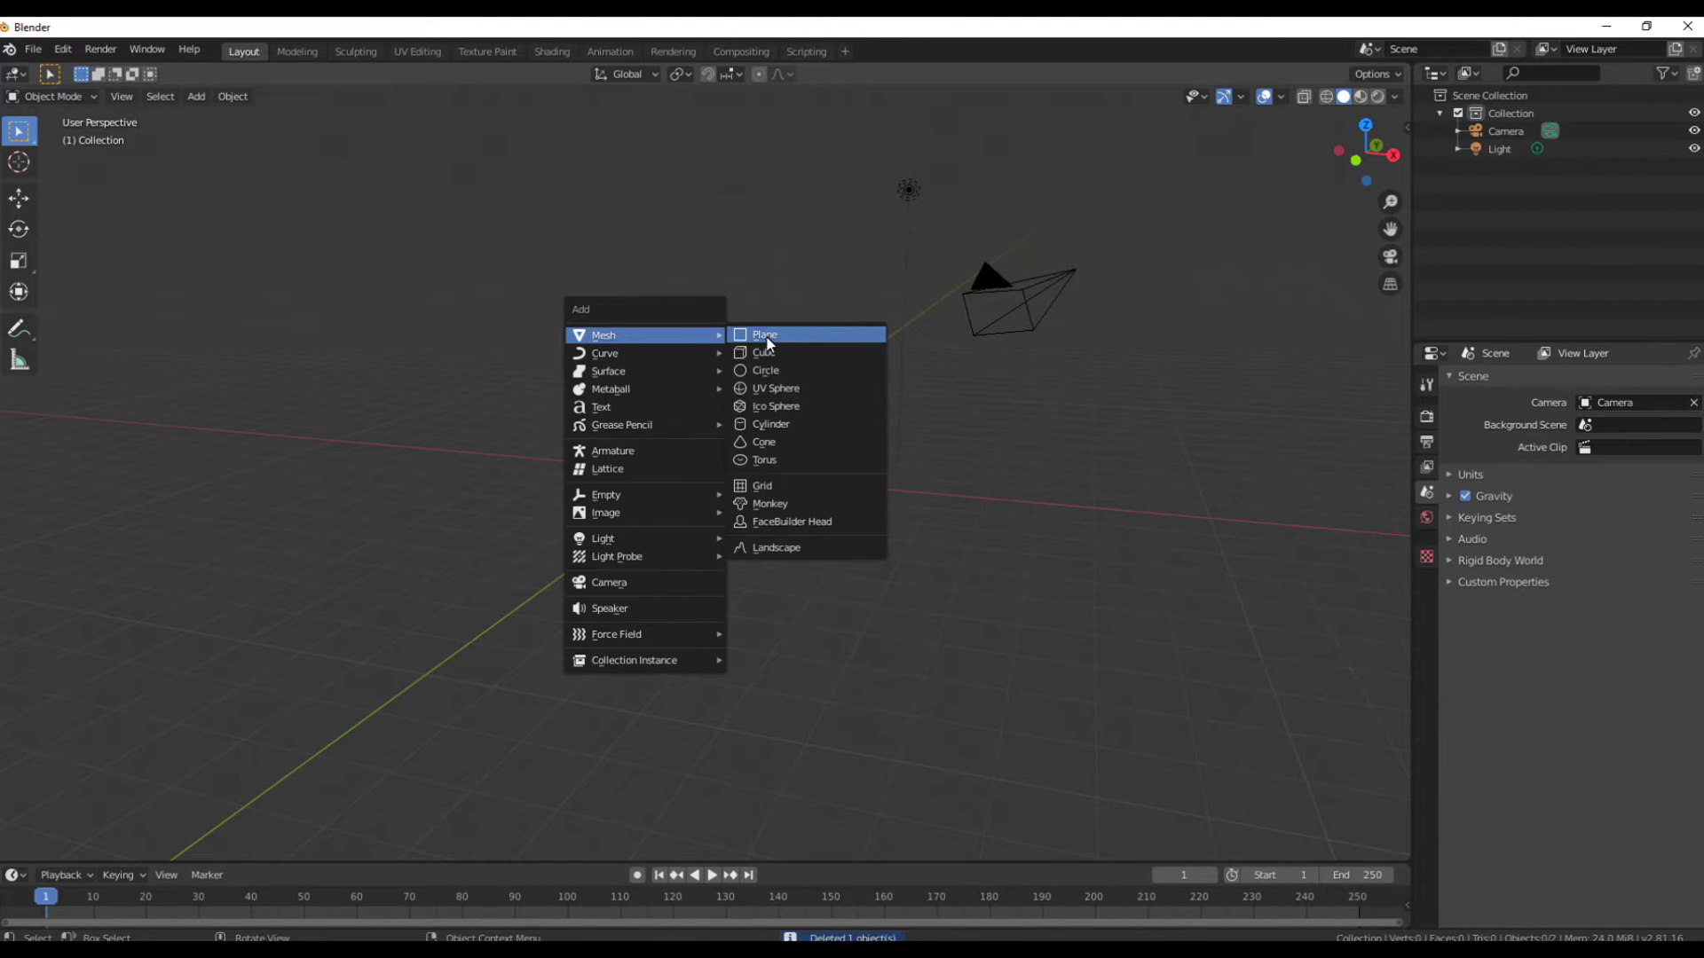
Add a plane mesh and scale it up to 5.7.
click(768, 336)
middle_drag(768, 344, 742, 449)
key(s)
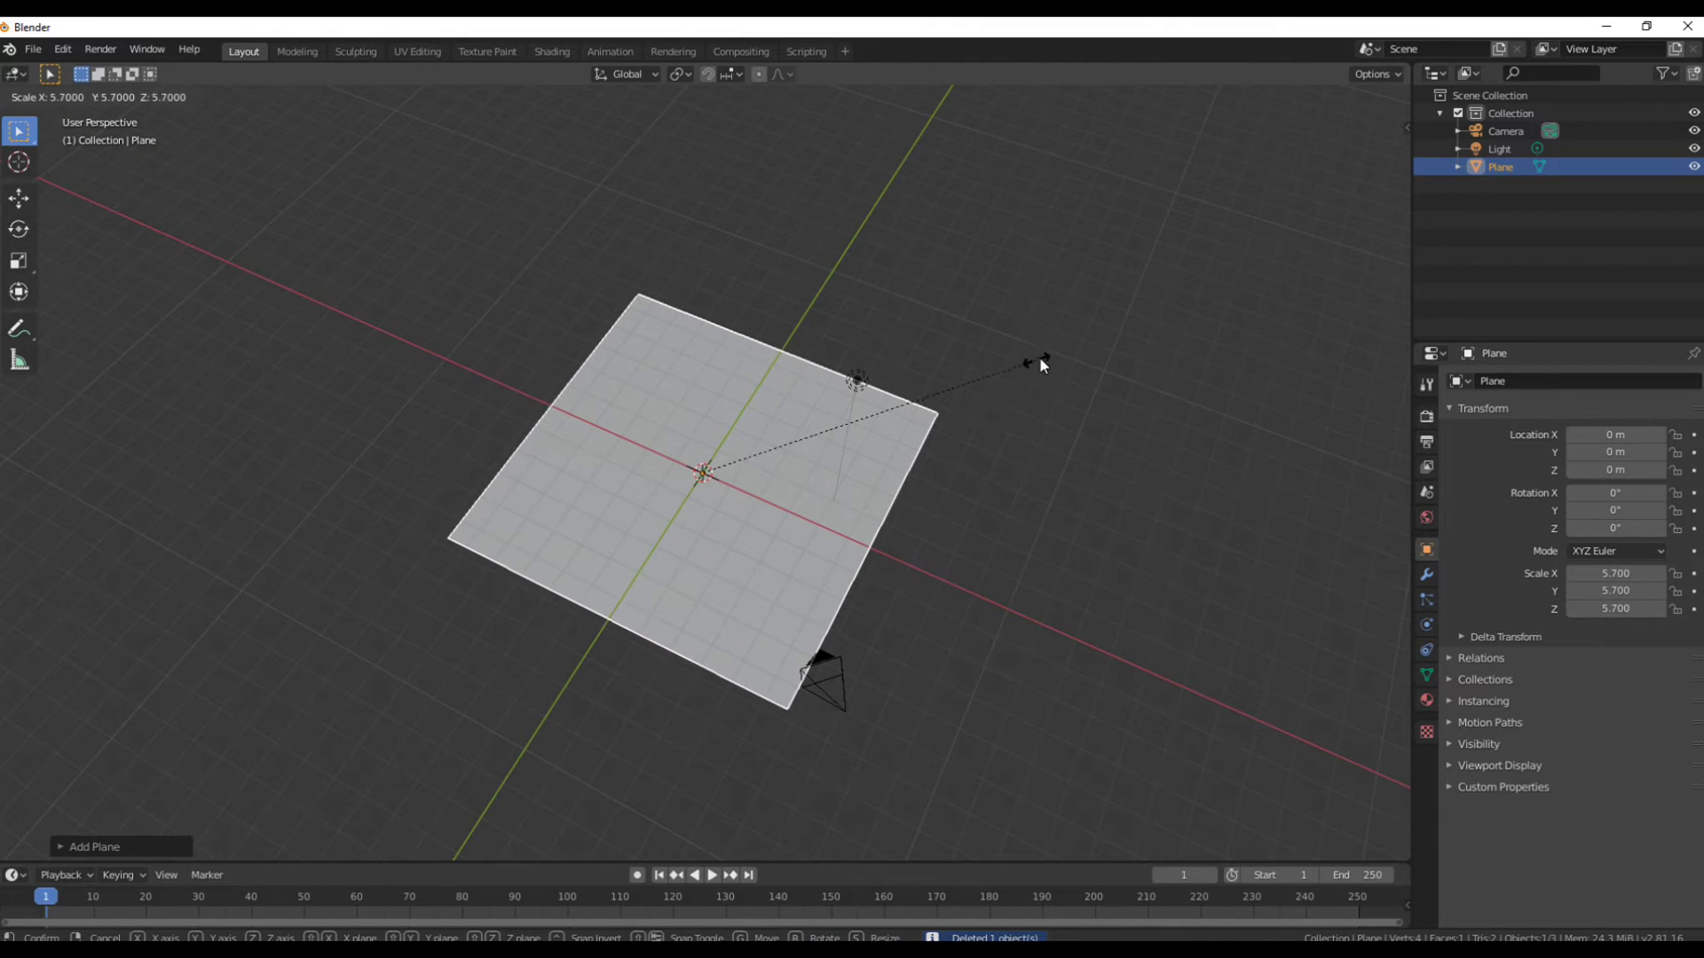
click(1062, 352)
middle_drag(1062, 355, 621, 133)
Give the plane a new material, Material.001, in the Shading workspace.
click(551, 52)
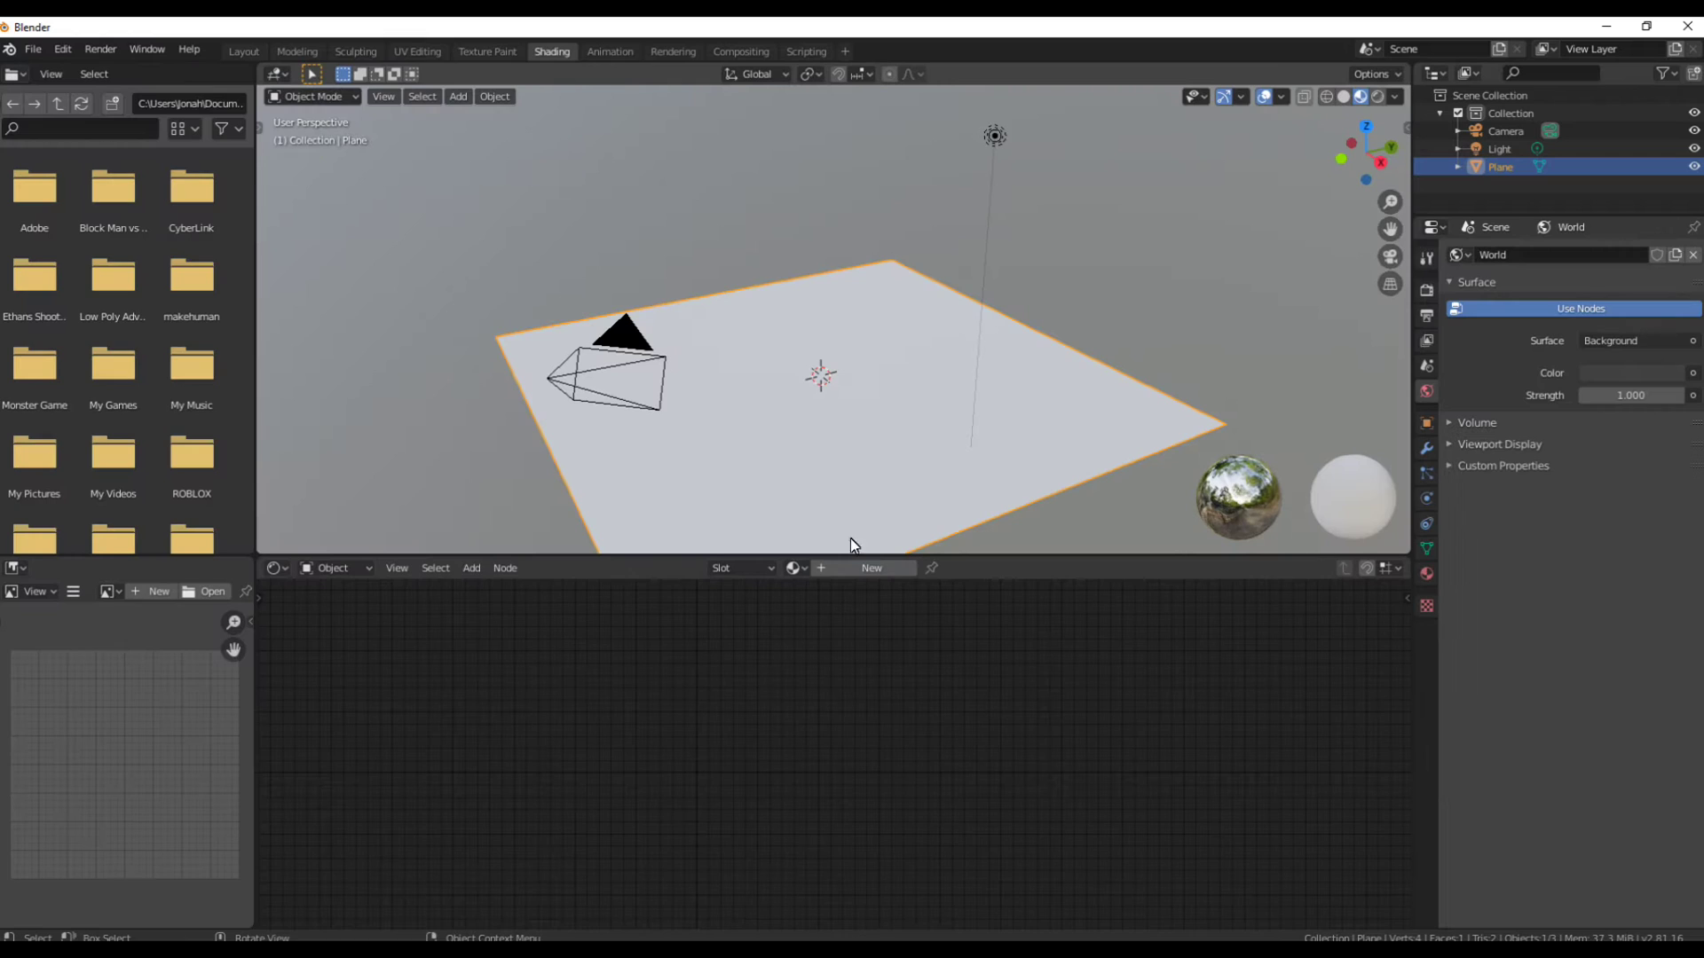
middle_drag(879, 452, 856, 549)
click(871, 568)
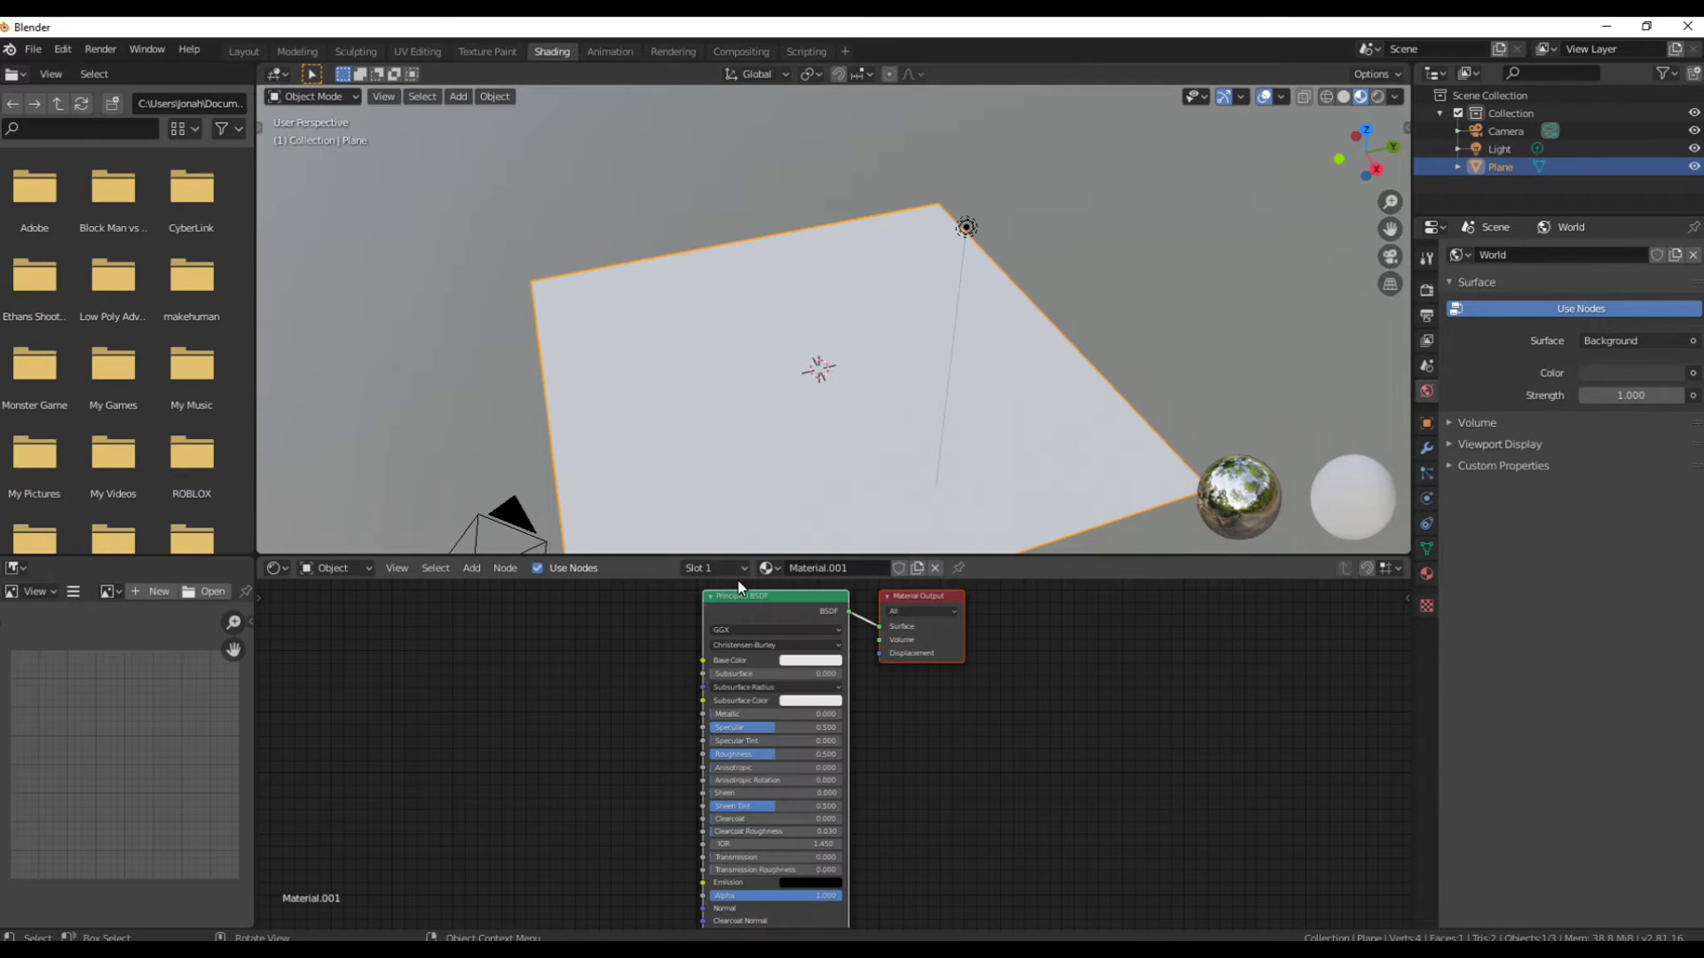
key(shift+a)
mouse_move(533, 773)
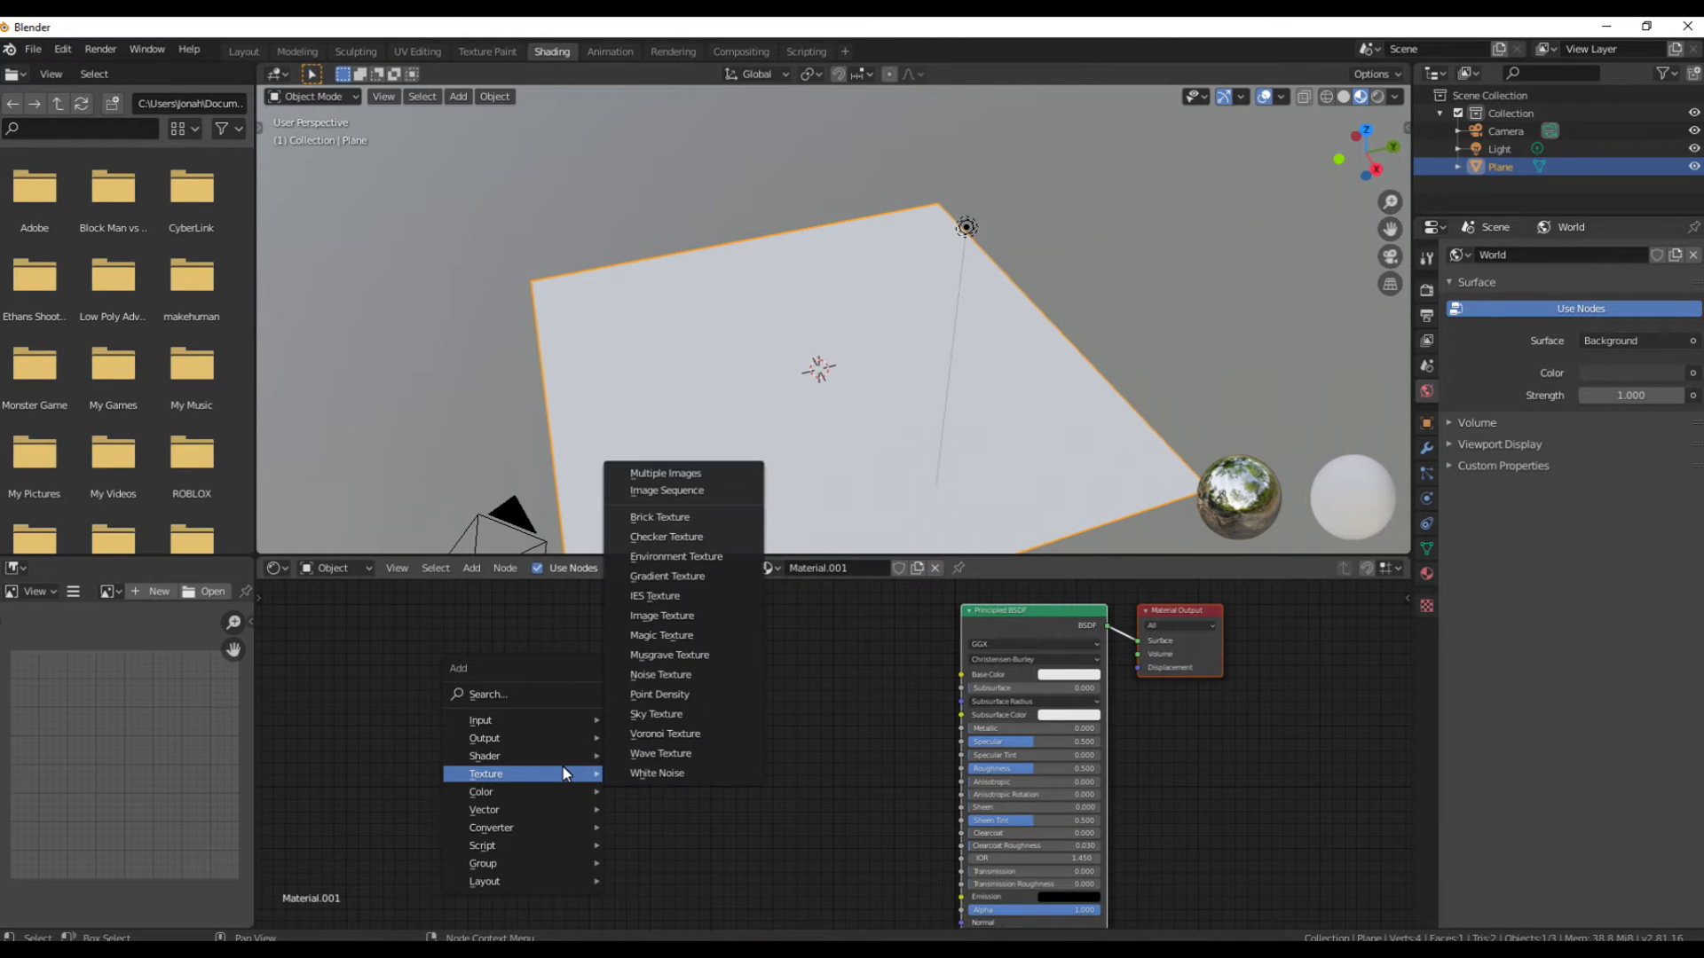
Add a Wave Texture node and a duplicate stacked below it.
click(673, 753)
click(577, 639)
key(shift+d)
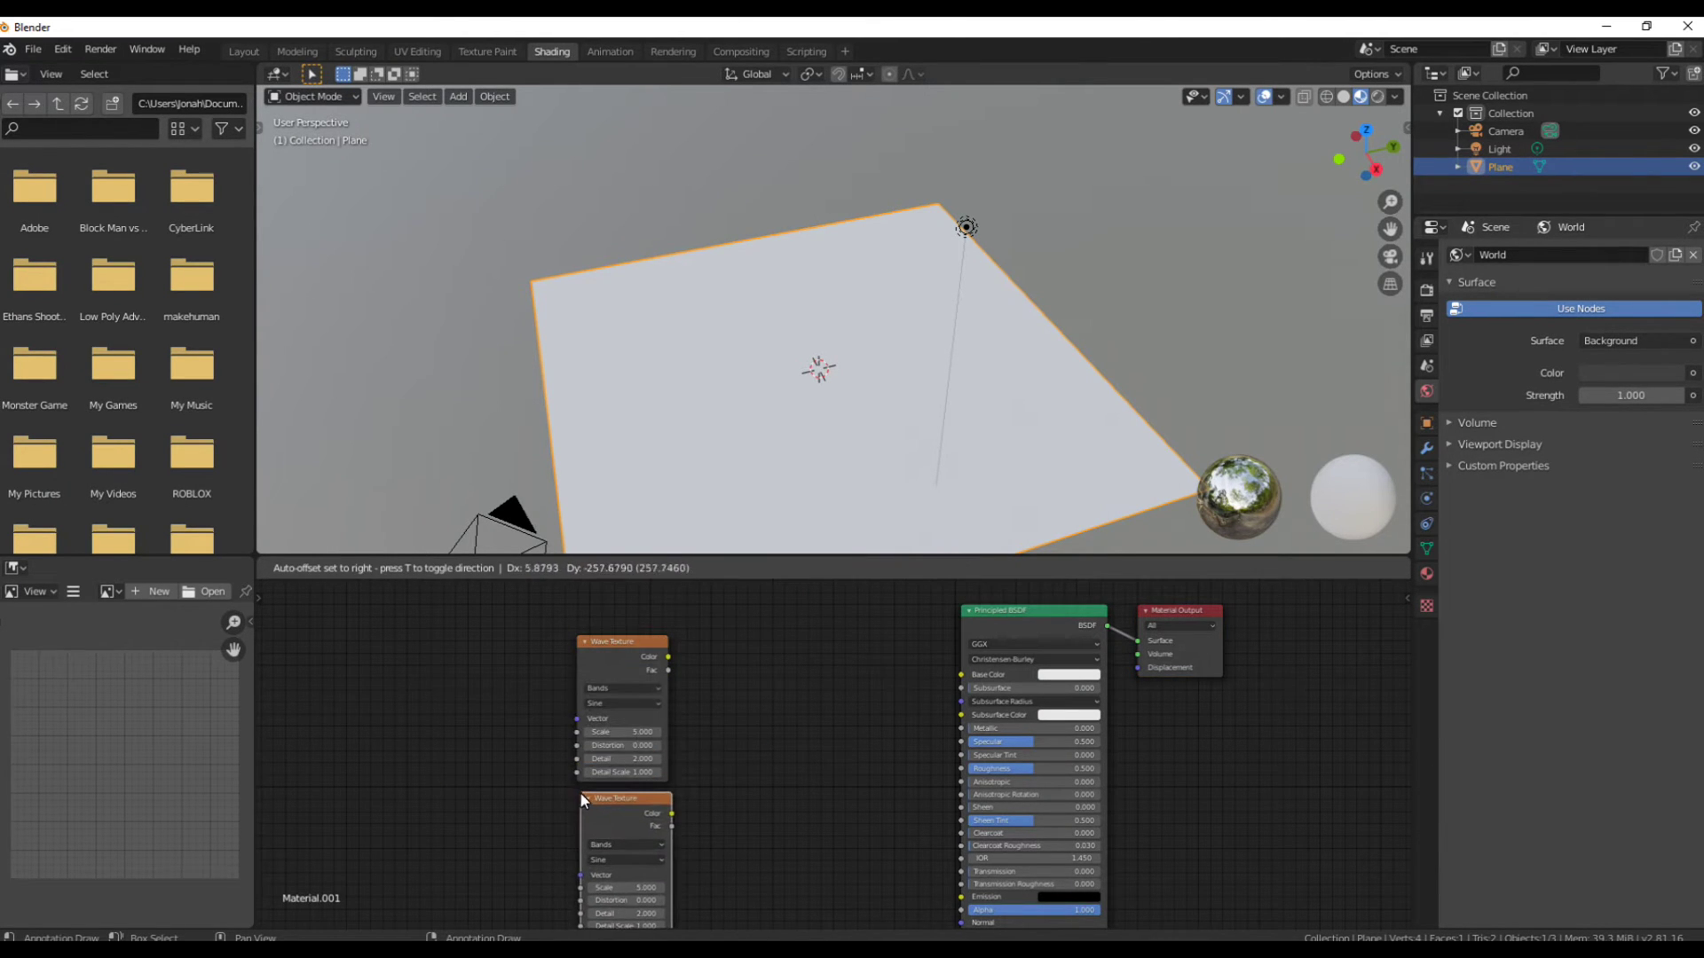
click(581, 794)
drag(615, 673, 621, 653)
Feed each Wave Texture's Vector from its own Mapping node.
key(shift+a)
click(430, 644)
text(map)
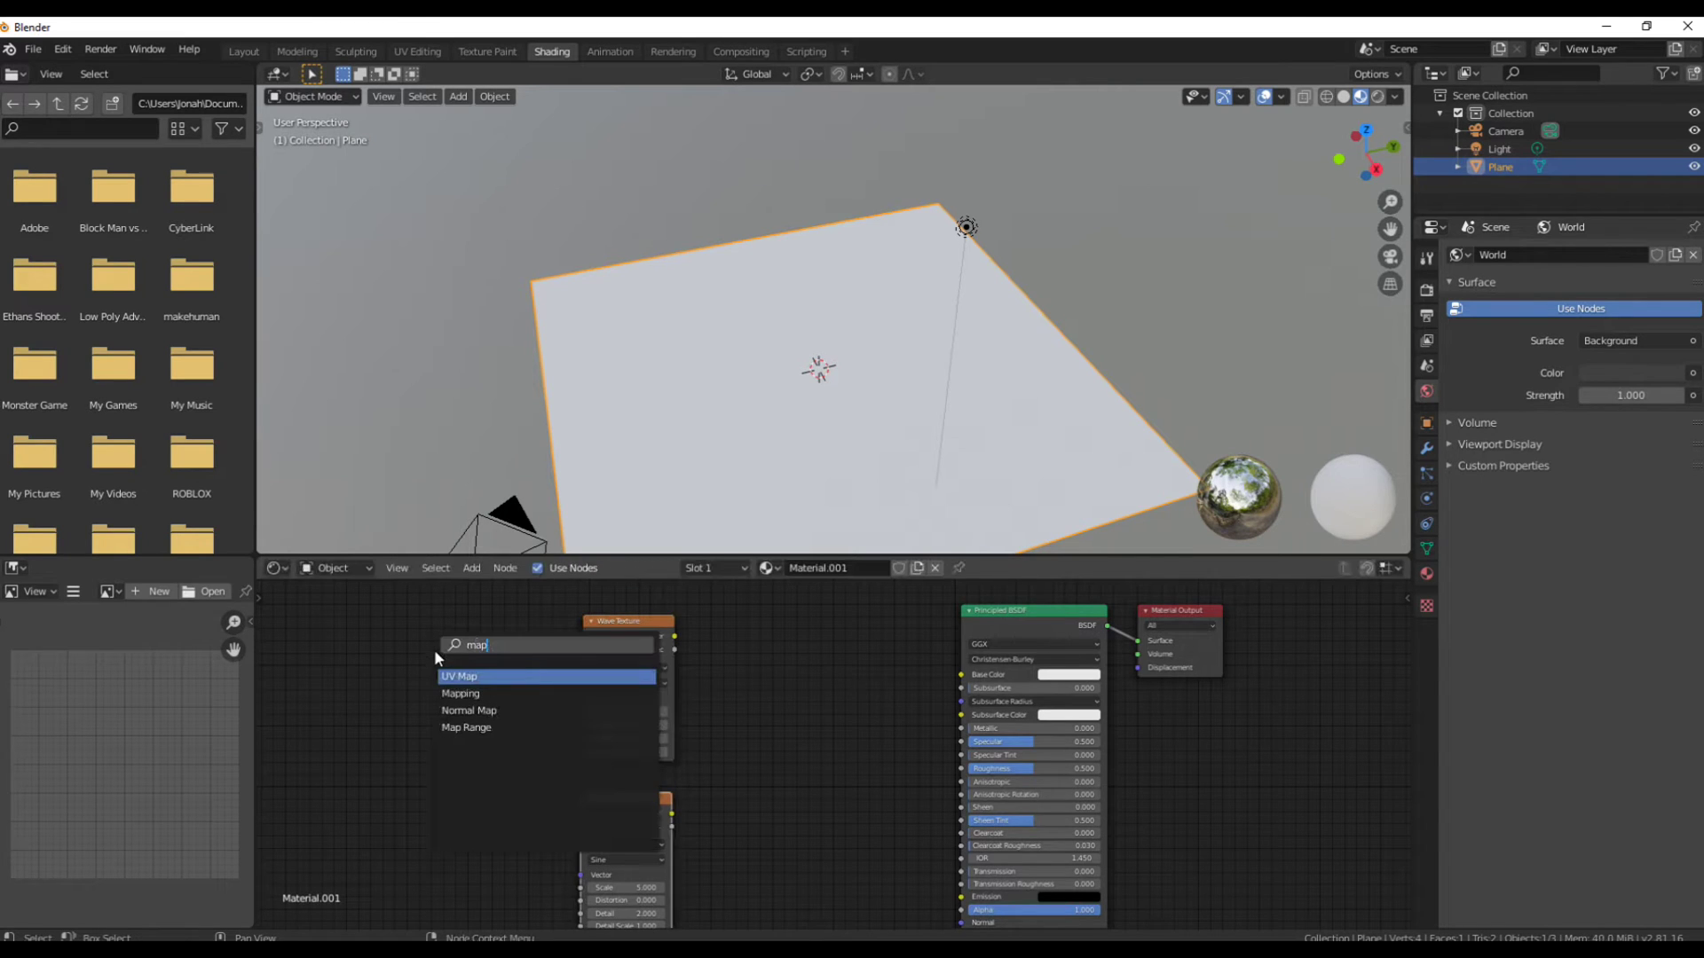
click(465, 693)
click(484, 641)
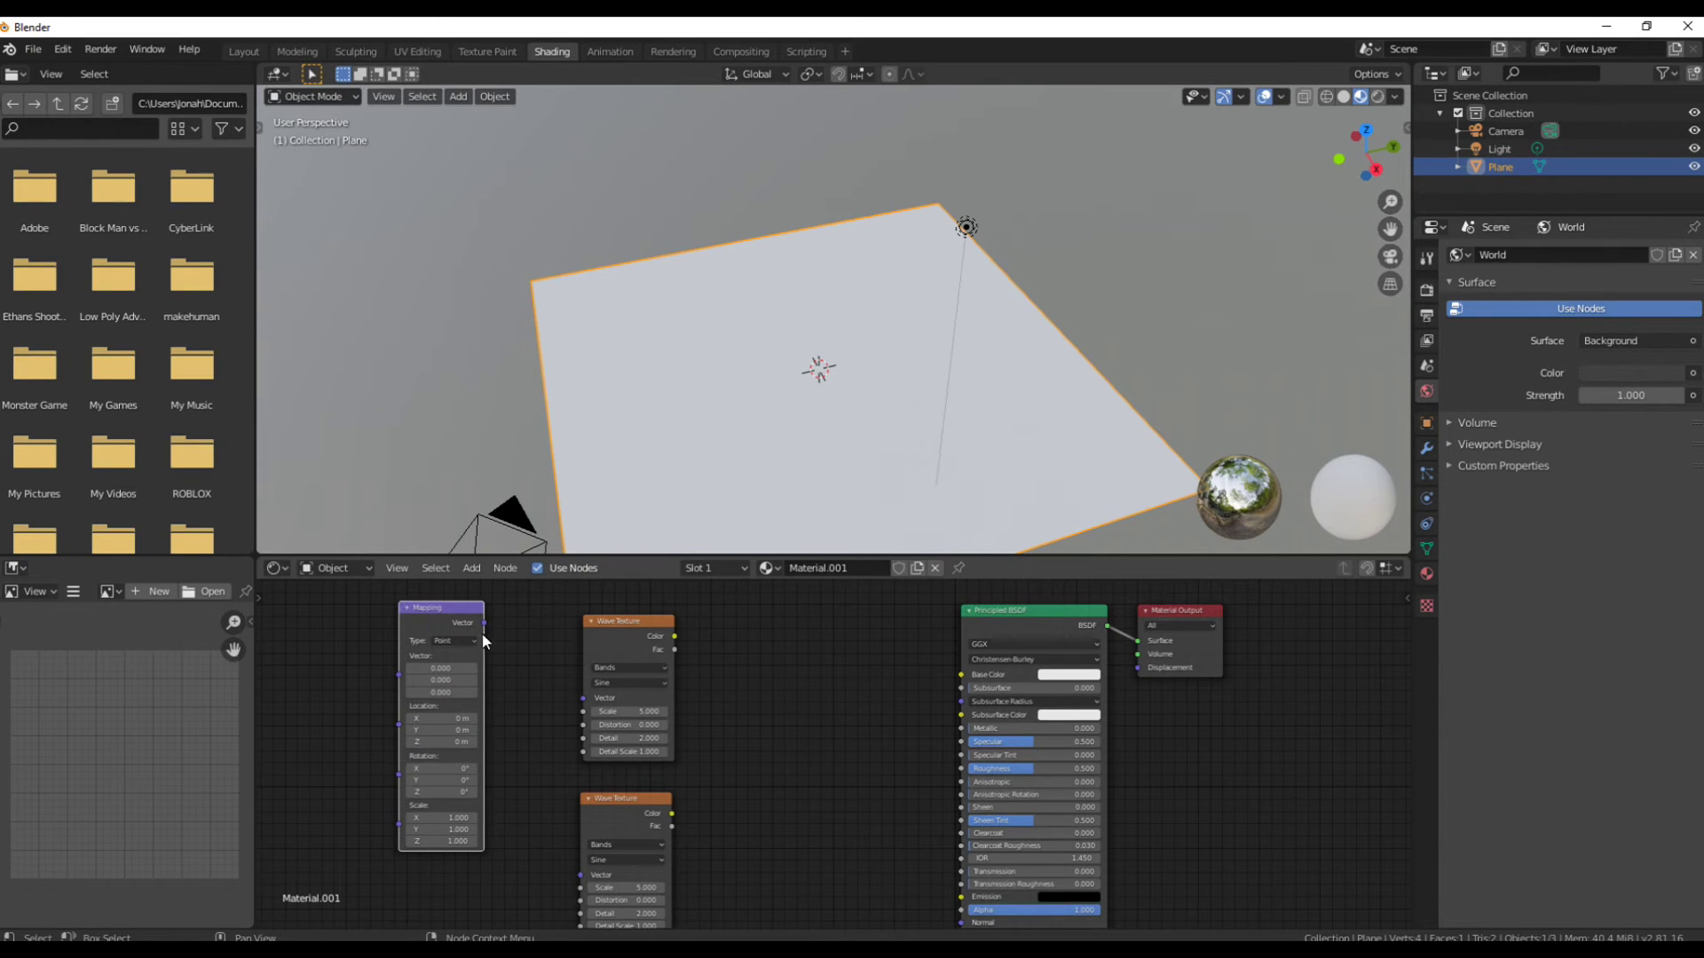
drag(484, 623, 583, 698)
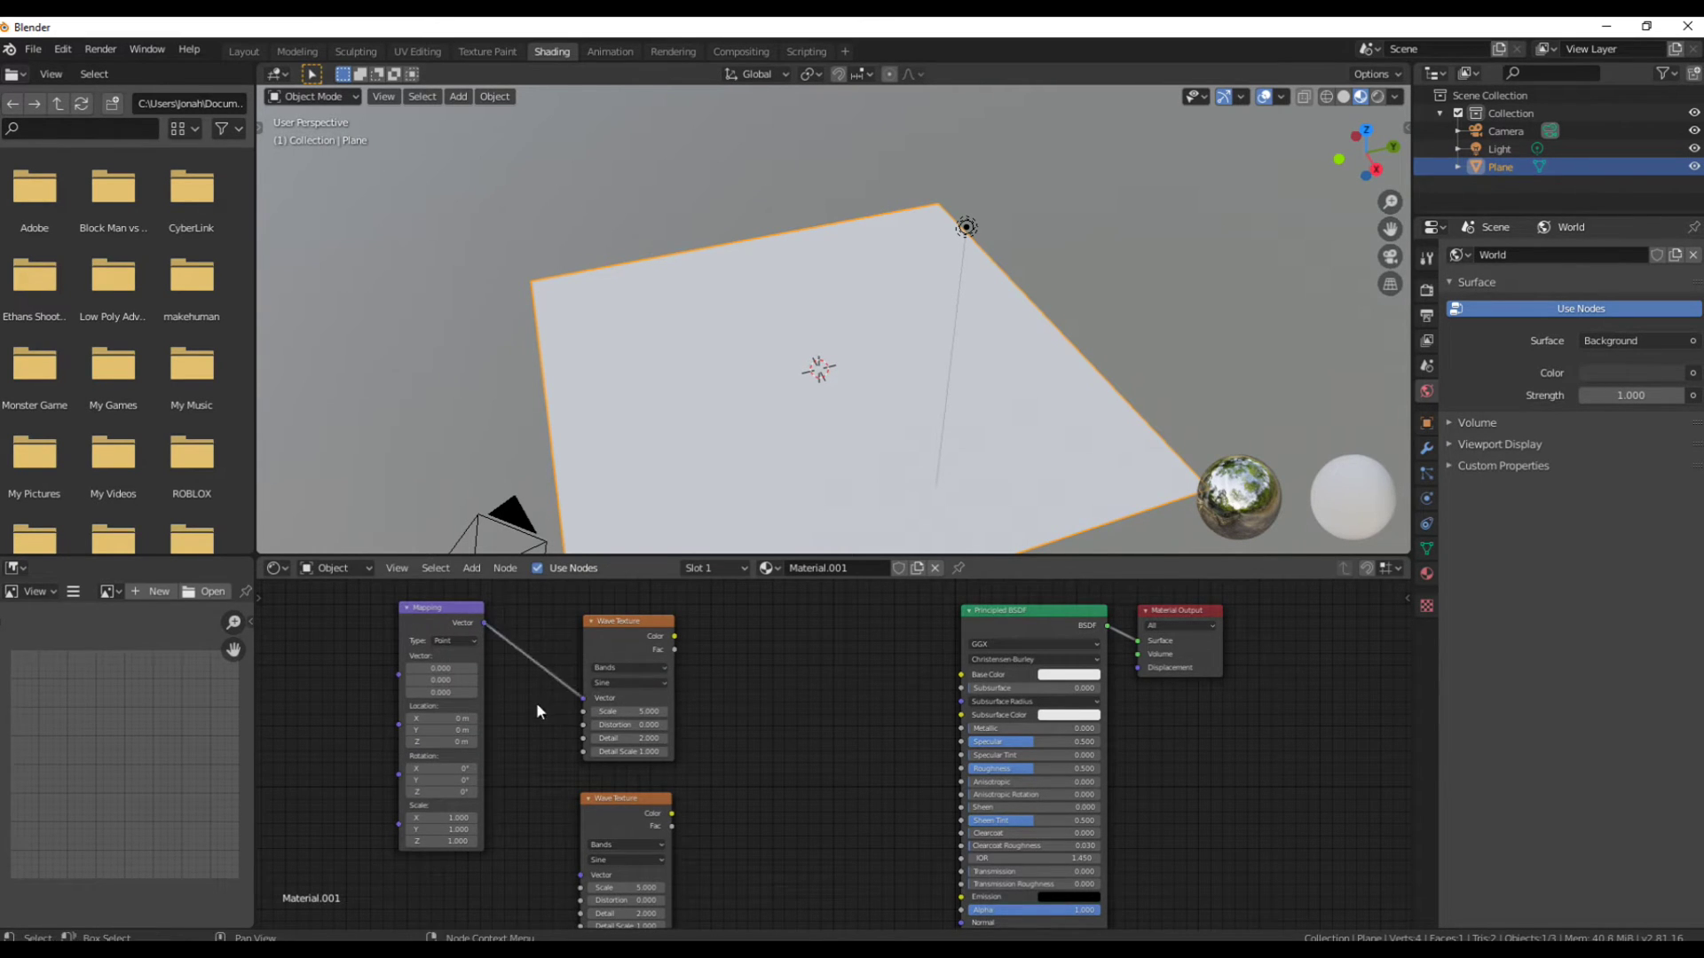
scroll(426, 612, down, 1)
key(shift+d)
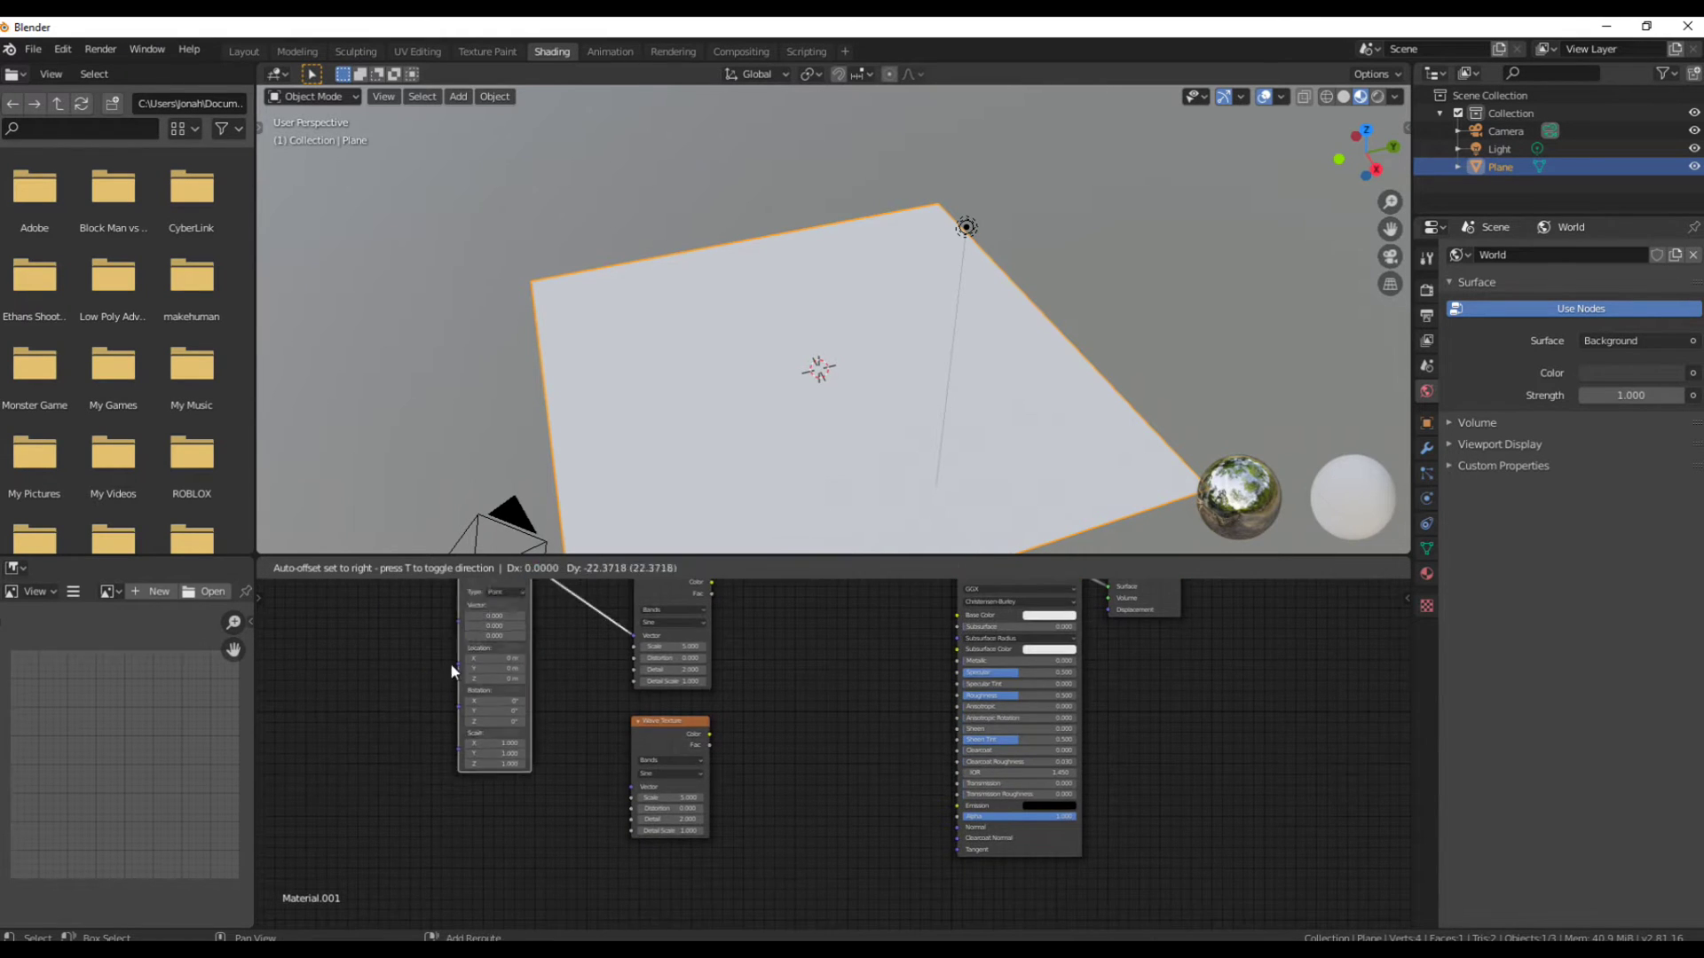
click(443, 853)
drag(521, 792, 636, 792)
middle_drag(480, 751, 570, 769)
Add a Texture Coordinate node and plug its Generated output into the Mapping nodes.
key(shift+a)
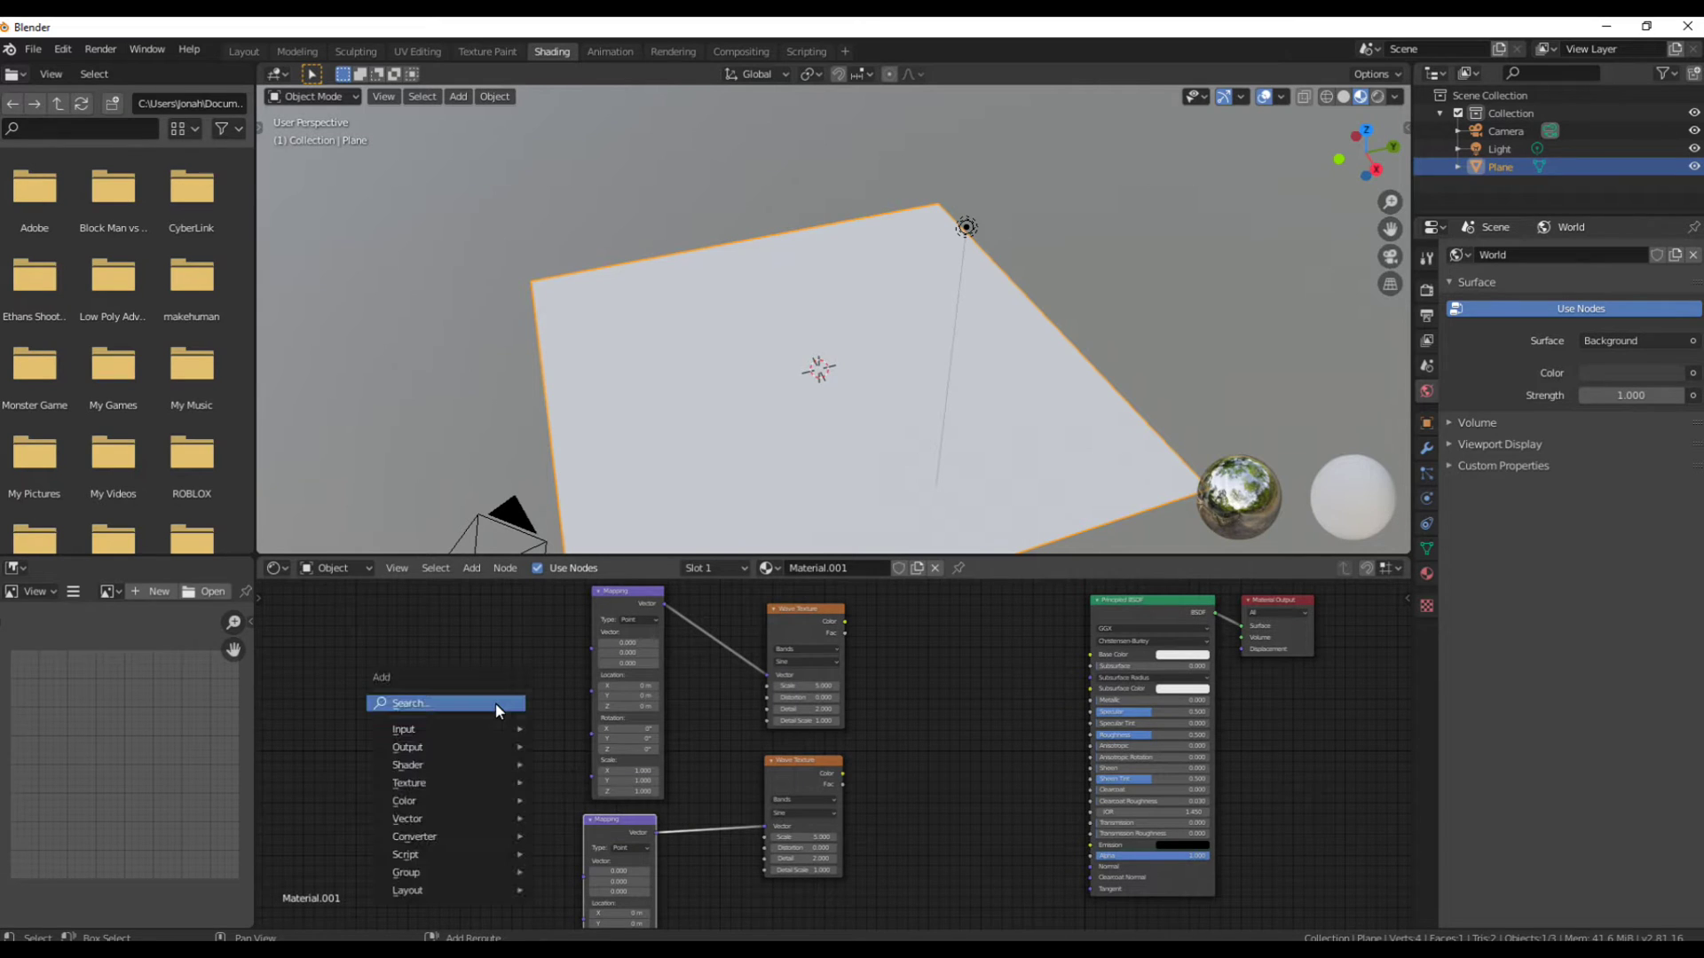
click(496, 703)
text(coo)
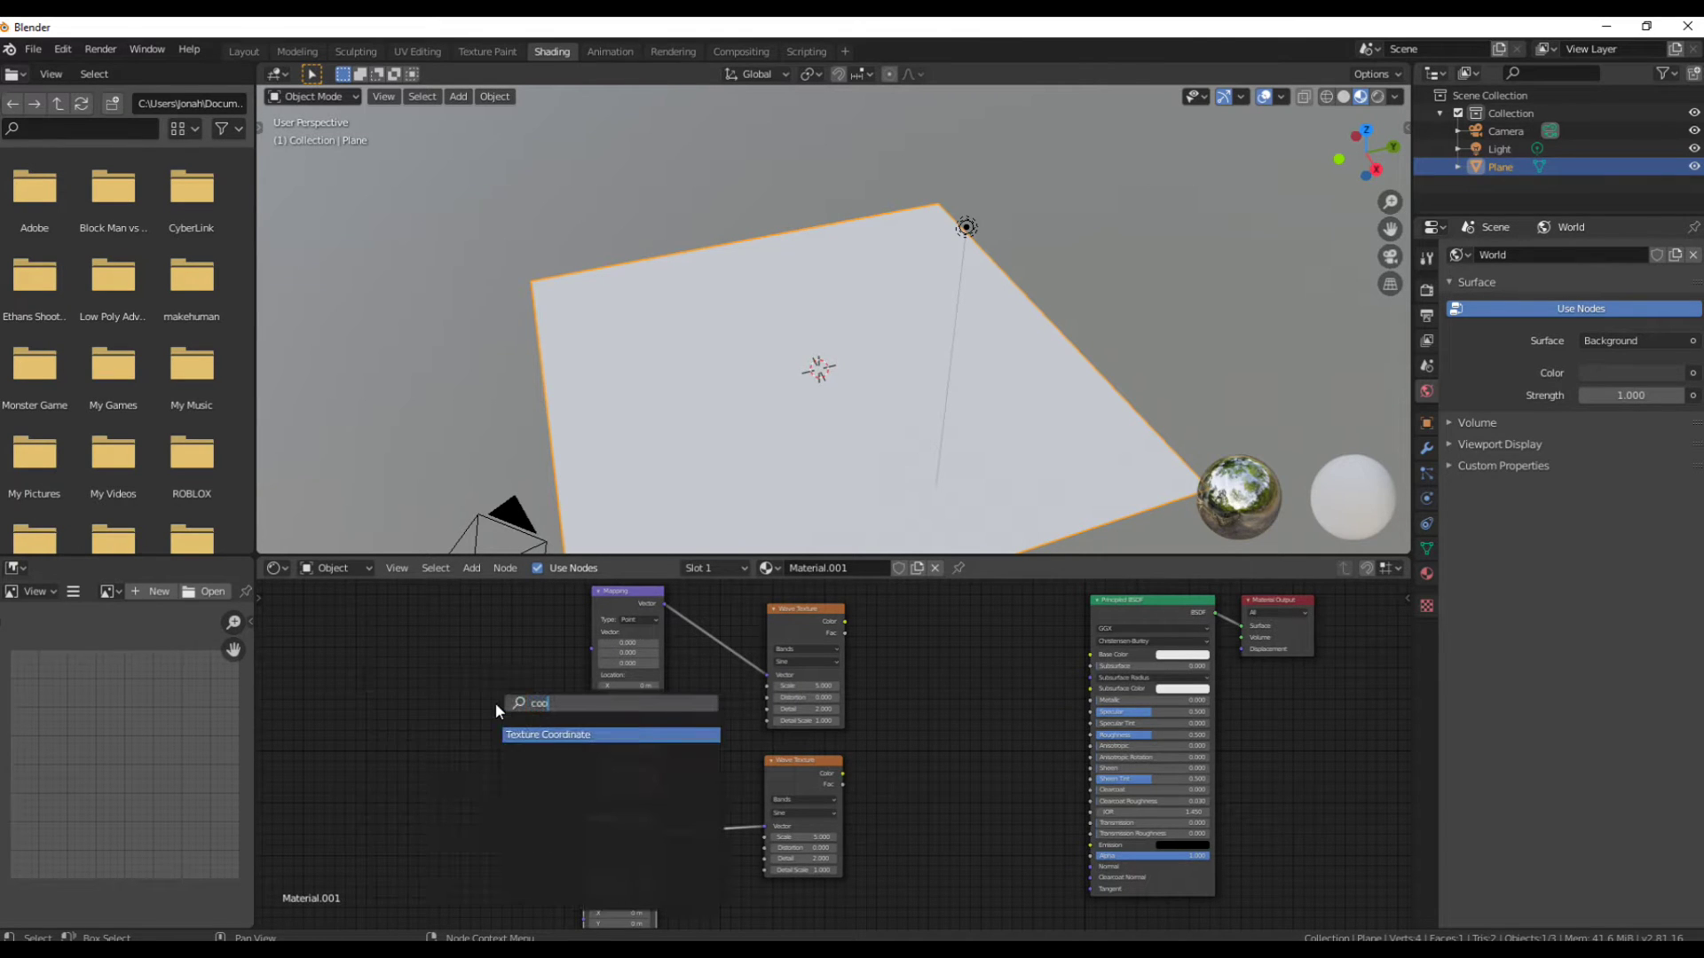
click(532, 738)
click(449, 695)
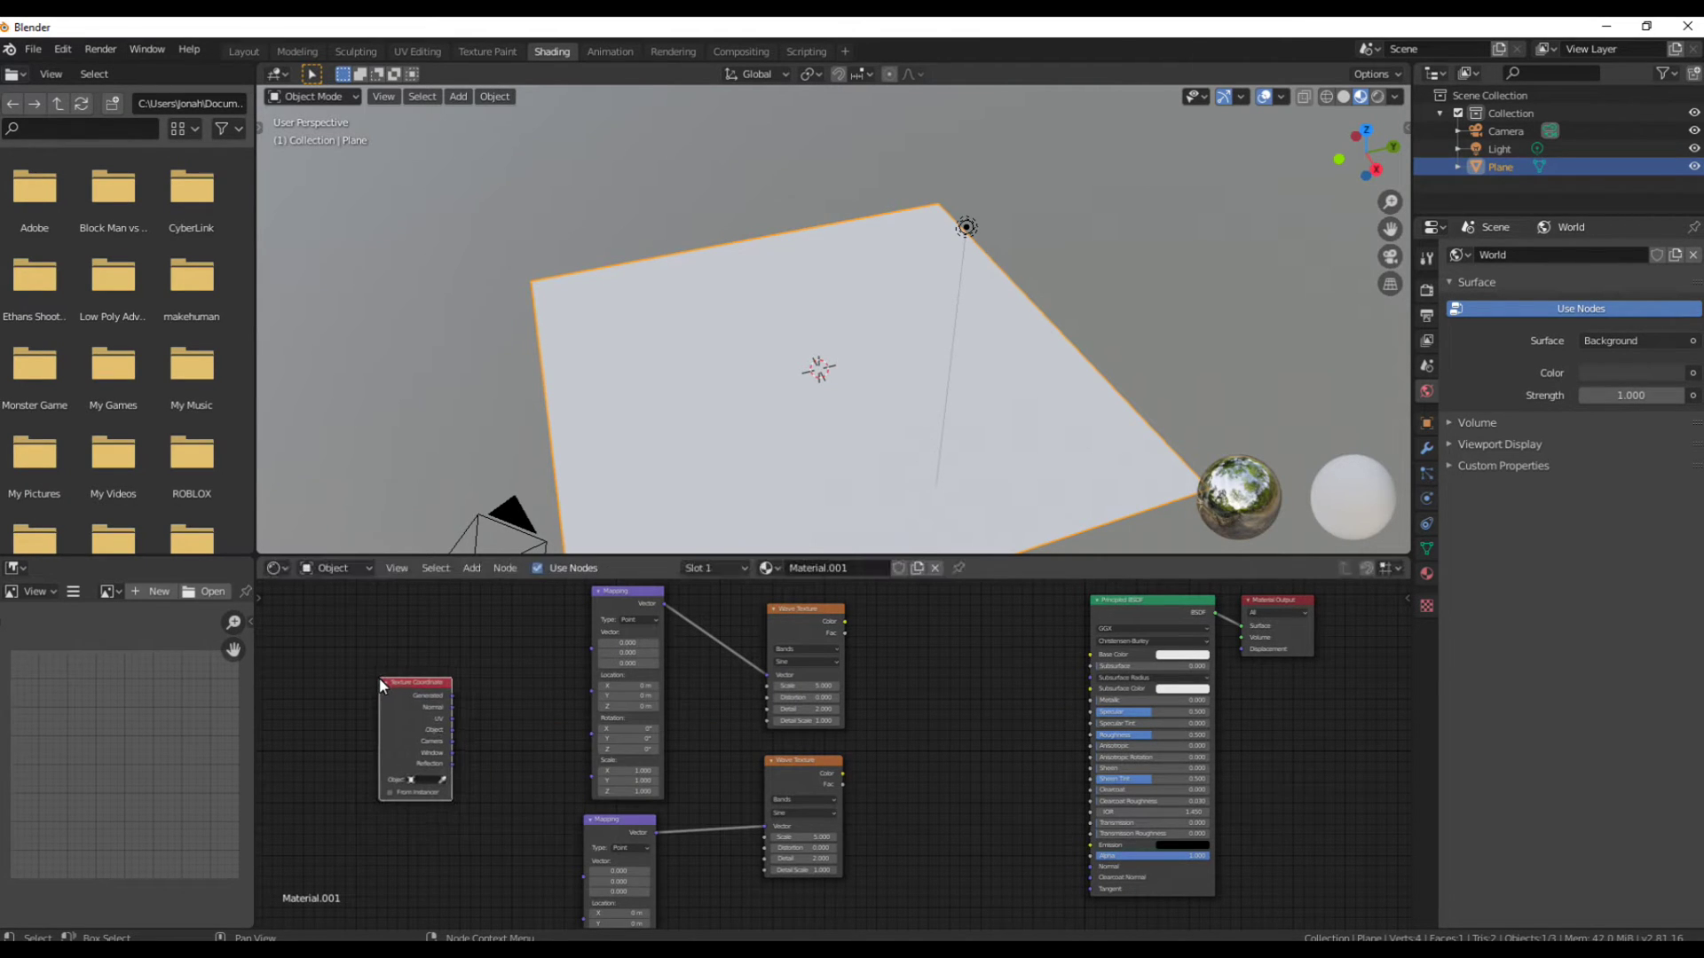
drag(451, 695, 613, 814)
scroll(520, 661, down, 1)
middle_drag(882, 685, 744, 736)
key(shift+a)
Multiply both Wave Texture colours in a MixRGB node wired into Base Color.
mouse_move(729, 799)
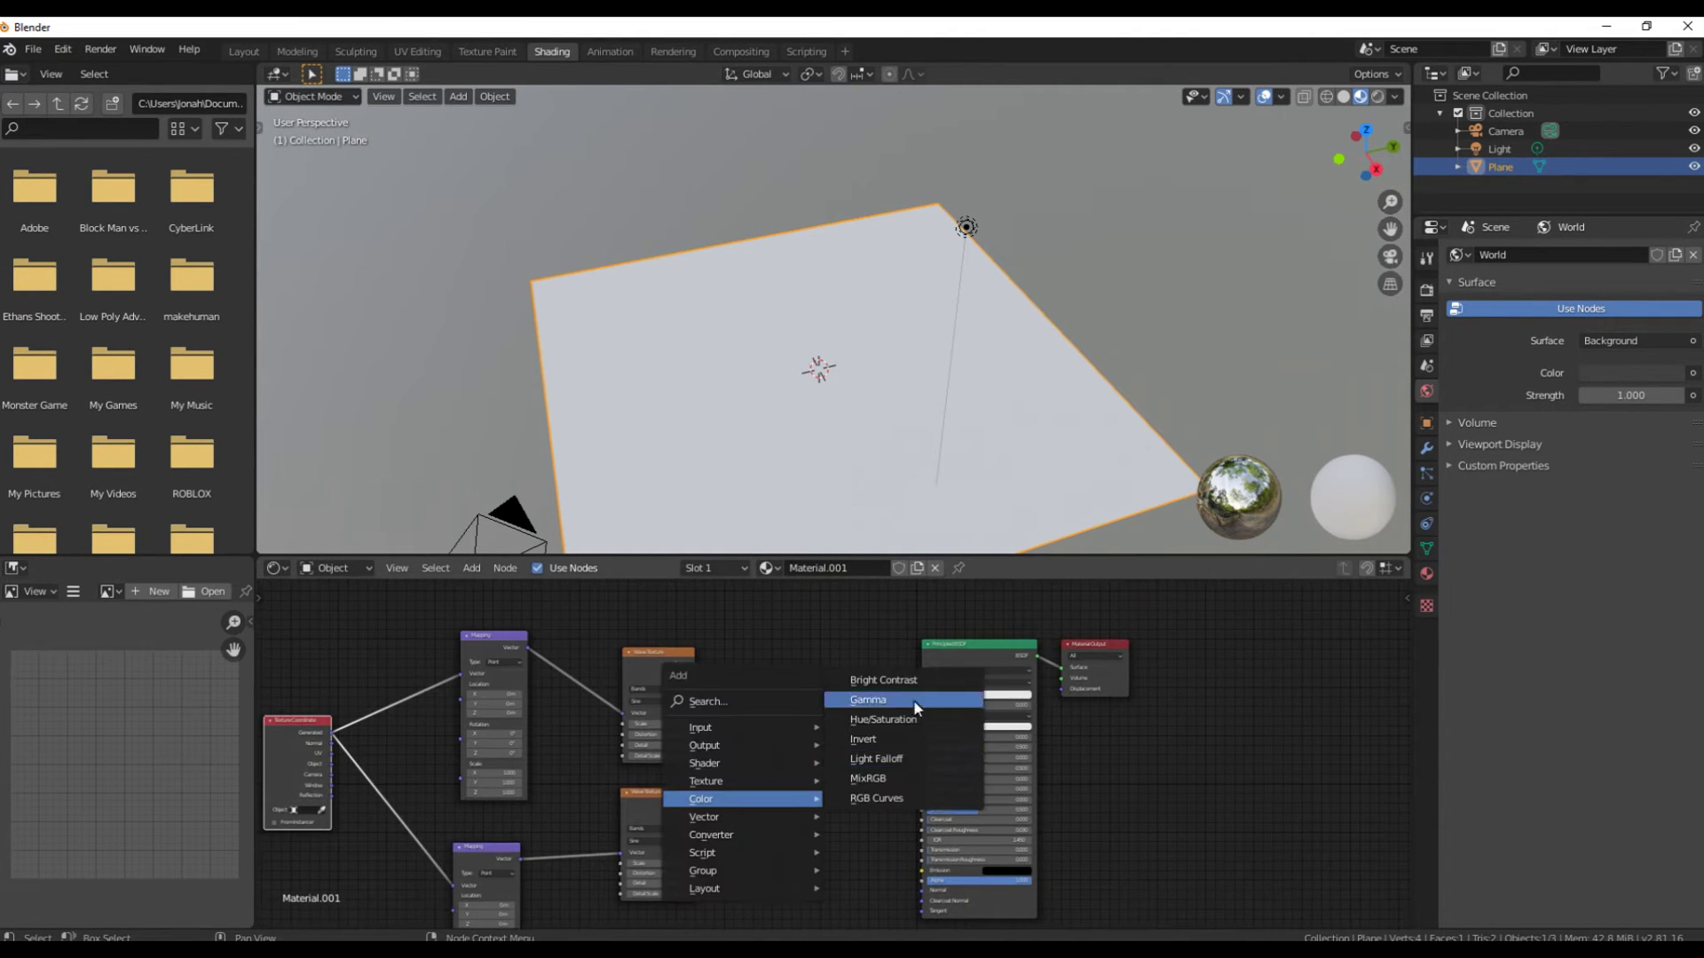
click(886, 779)
click(752, 674)
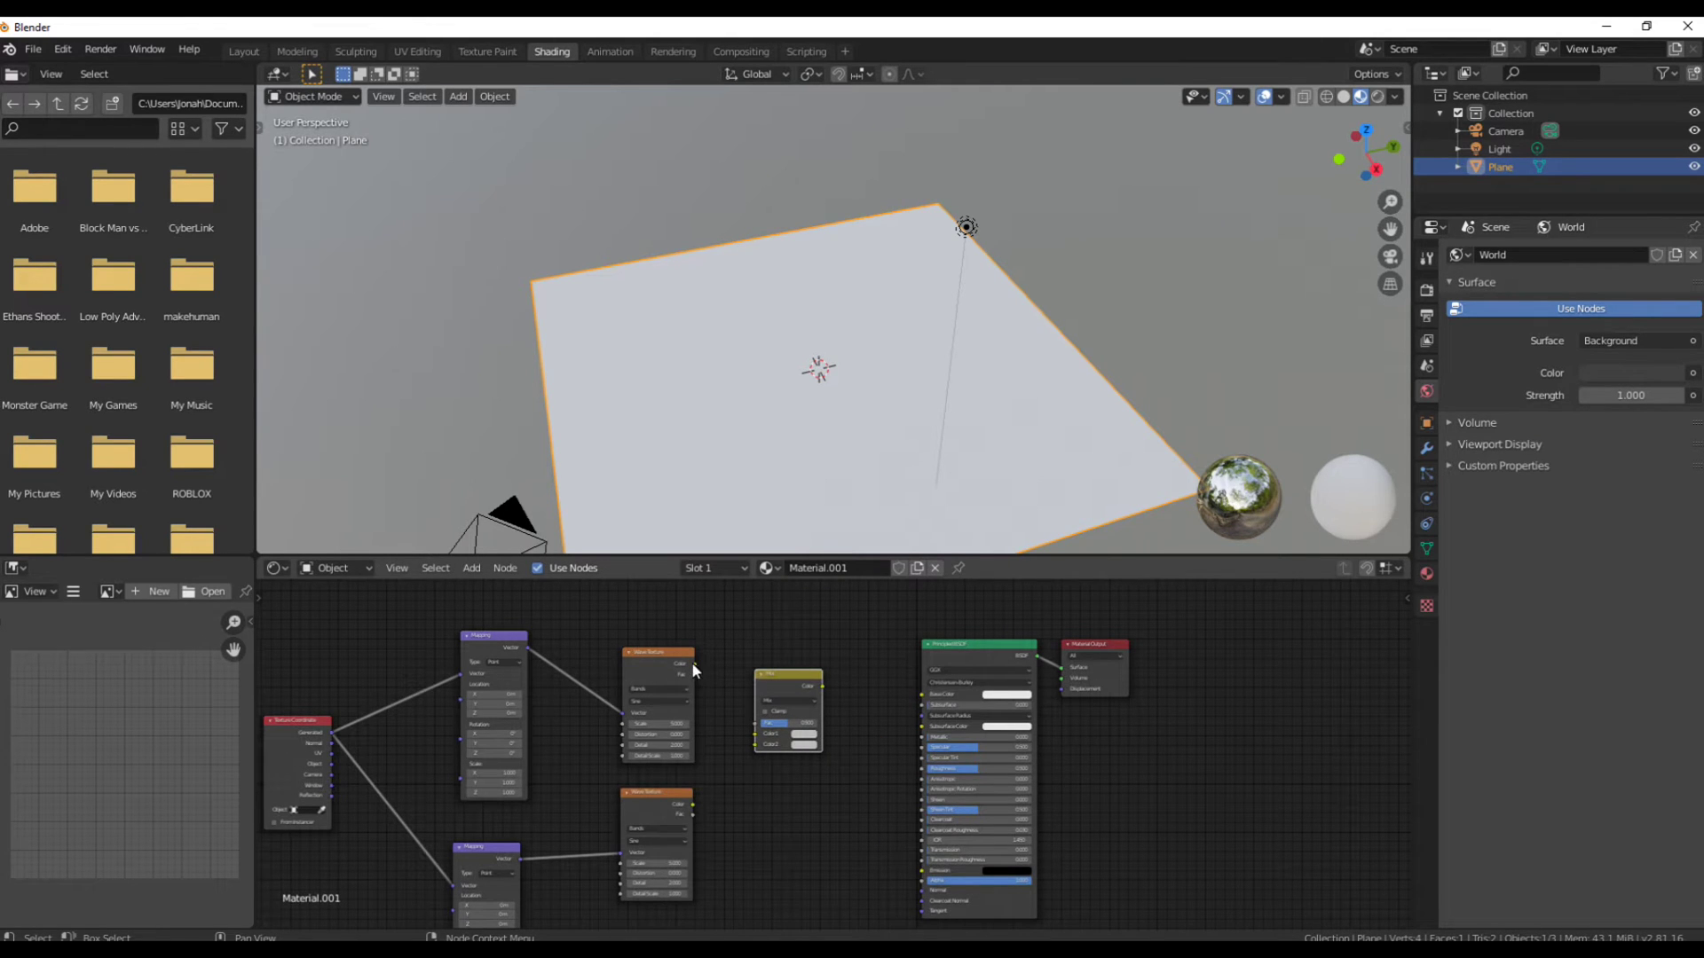
drag(692, 664, 762, 737)
drag(693, 805, 760, 748)
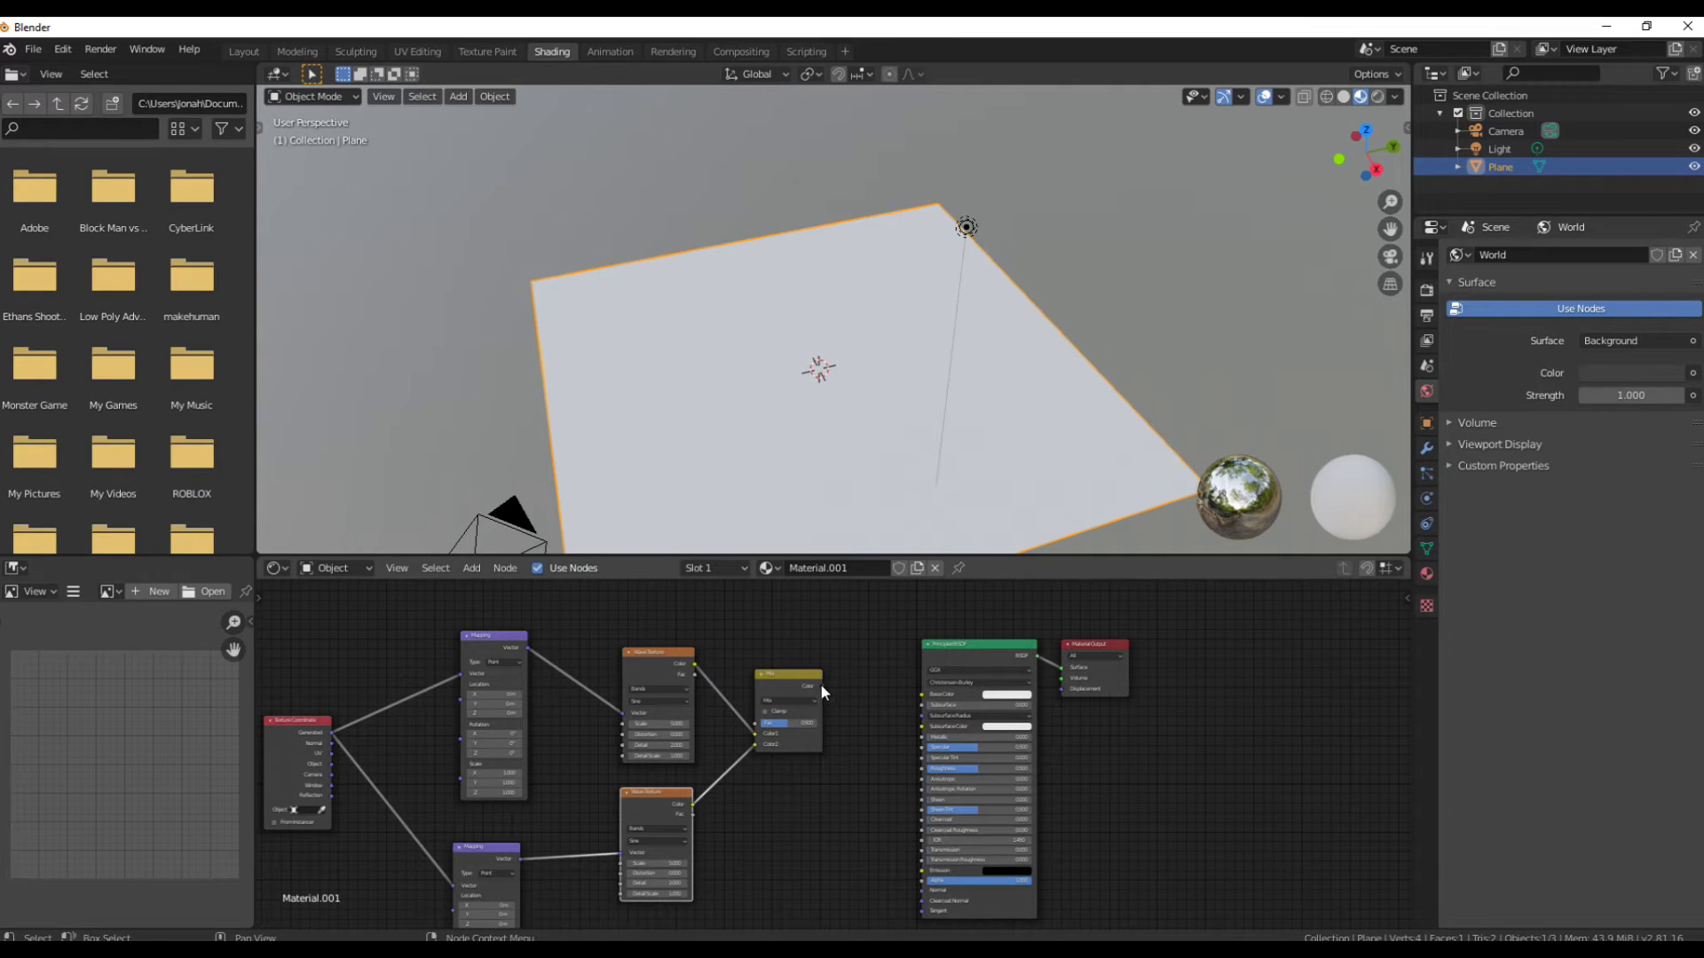
drag(822, 686, 922, 693)
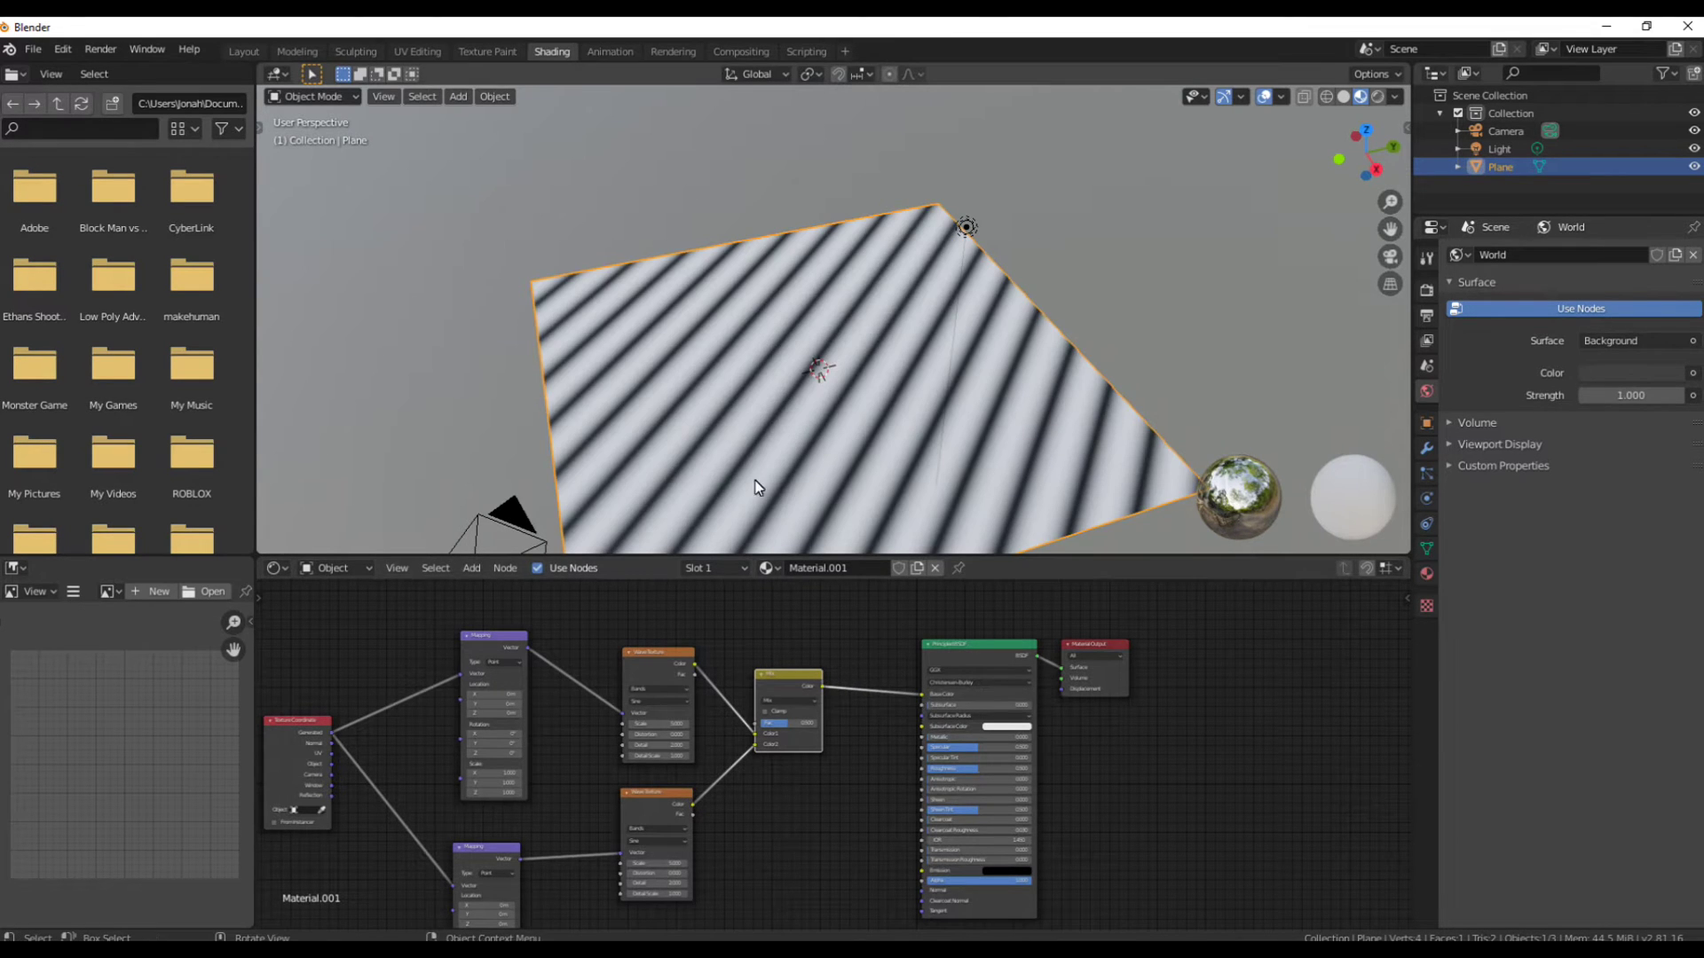
scroll(600, 716, up, 2)
click(744, 681)
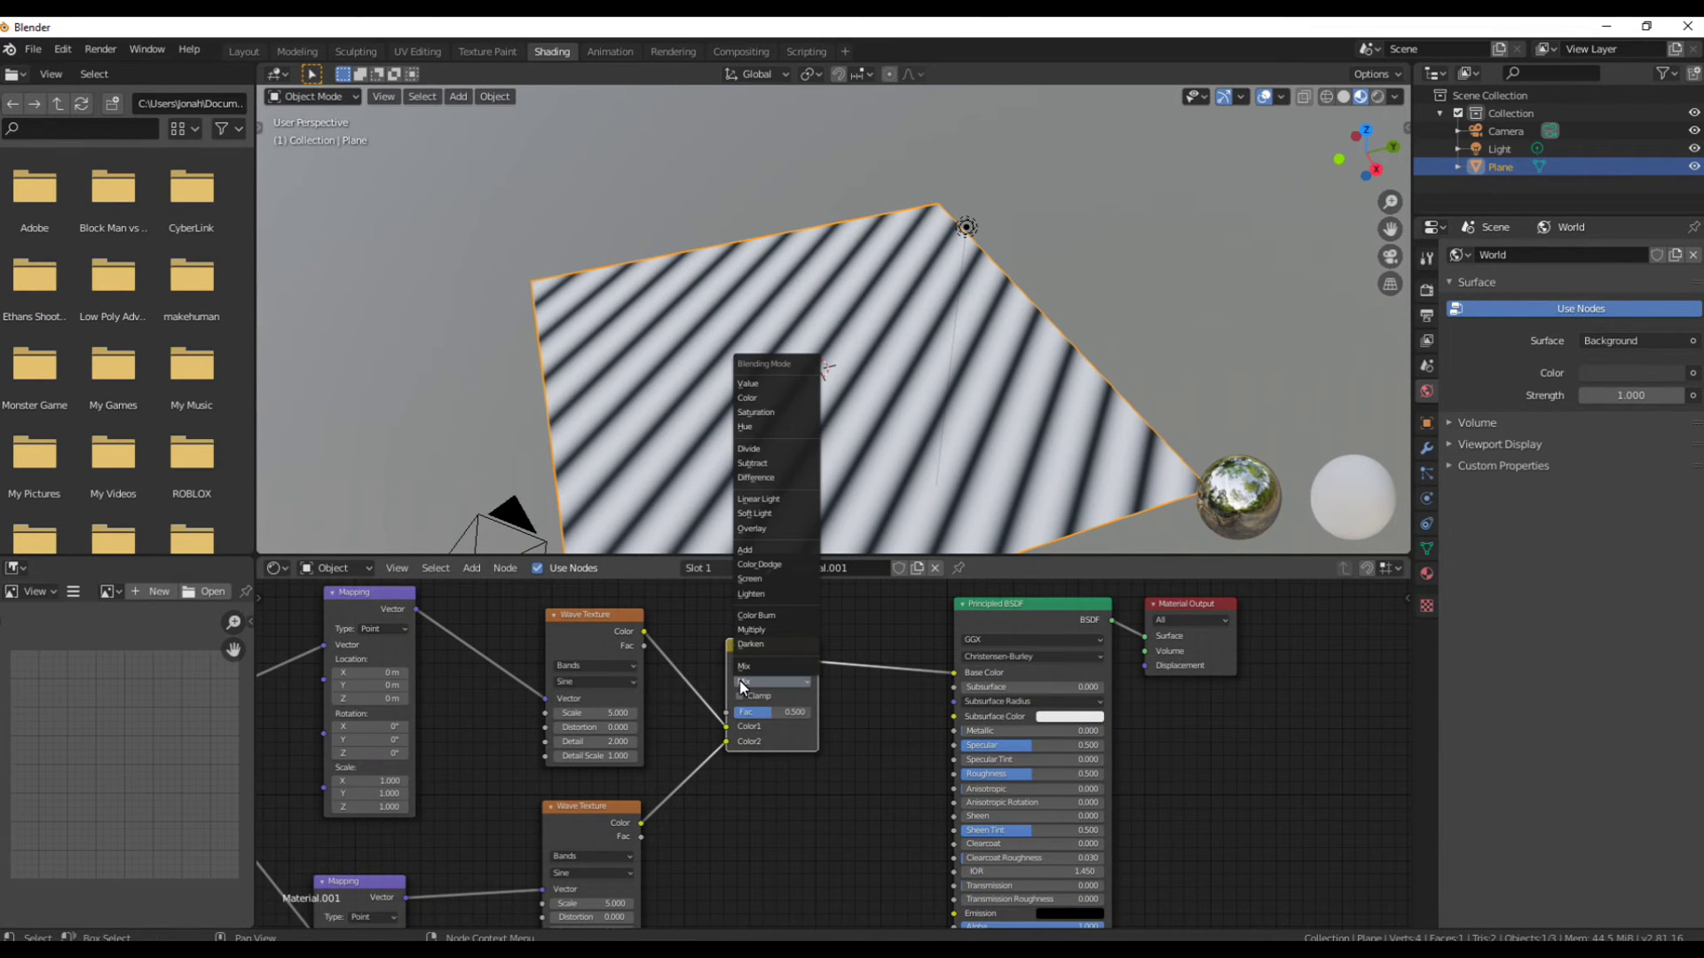
click(782, 630)
Rotate the Mapping node 90° around Z.
middle_drag(461, 887, 750, 672)
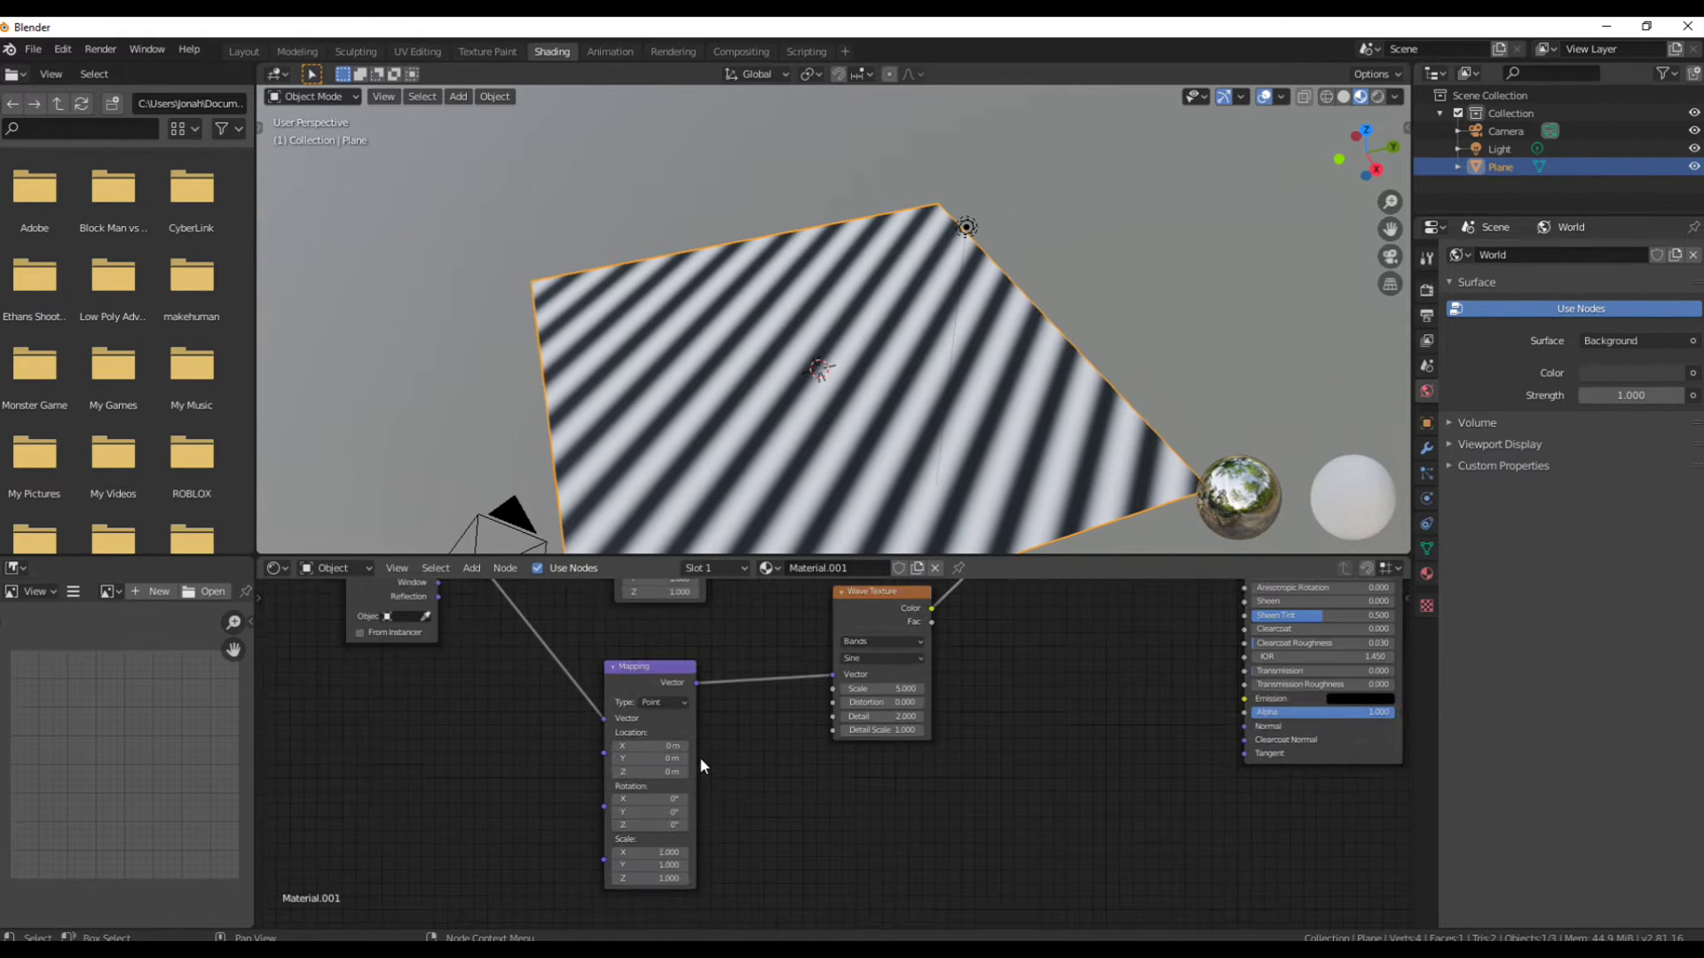
scroll(701, 765, up, 1)
click(638, 818)
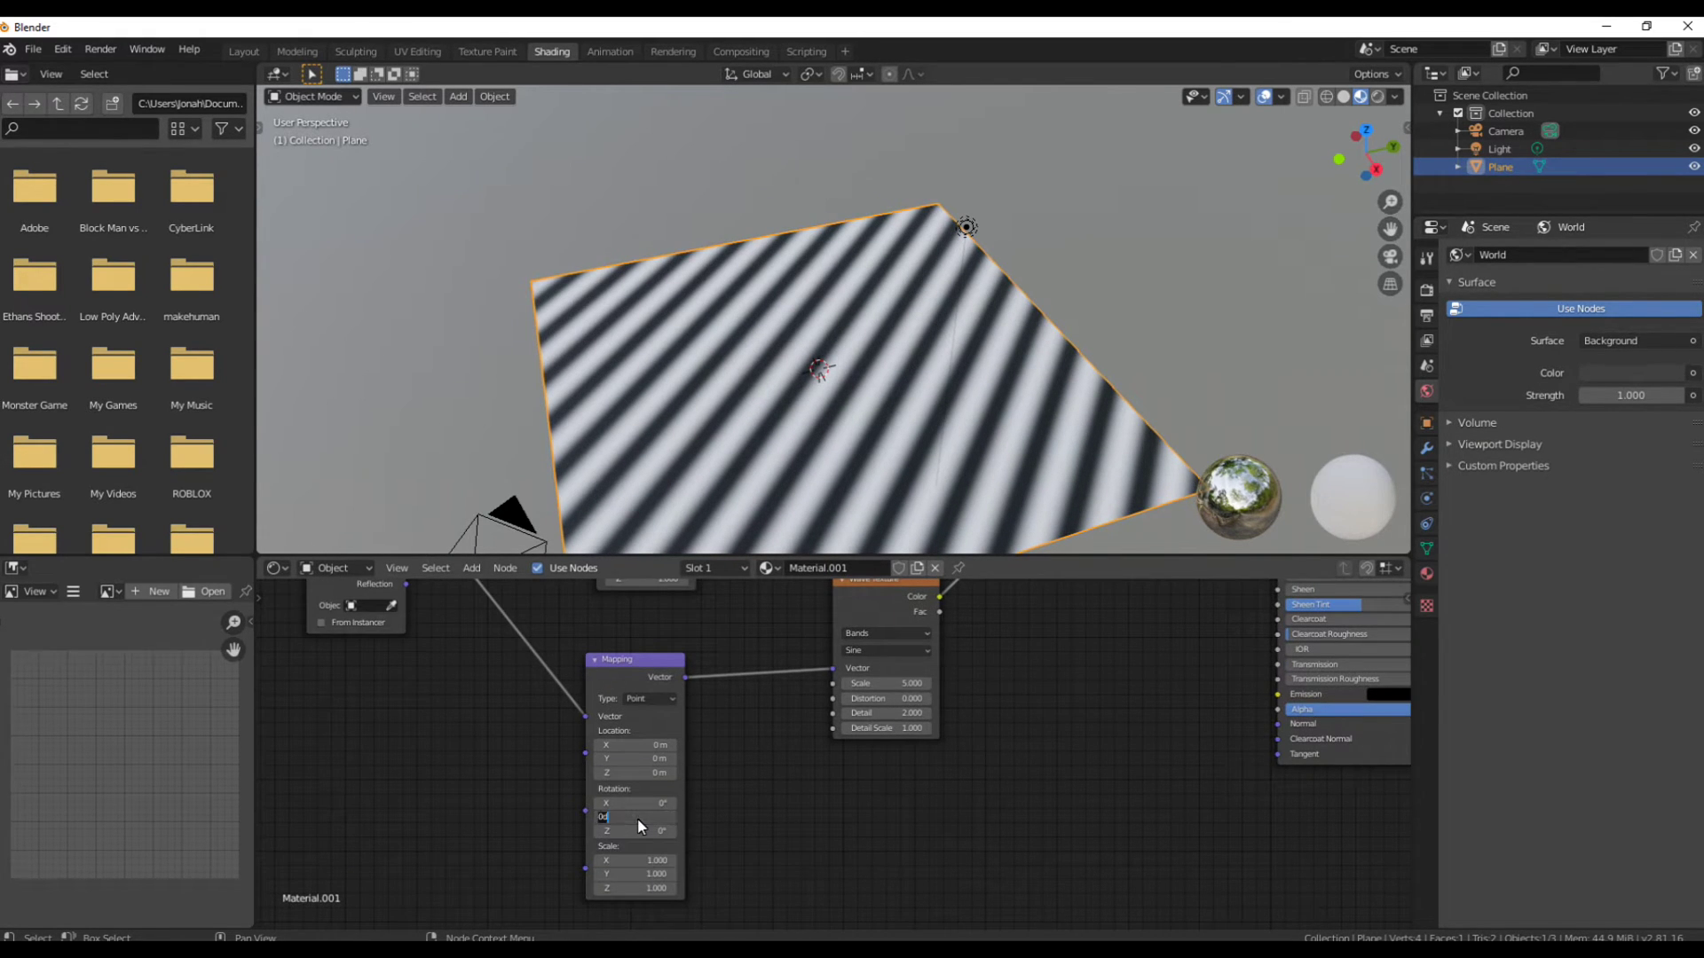
drag(647, 829, 855, 835)
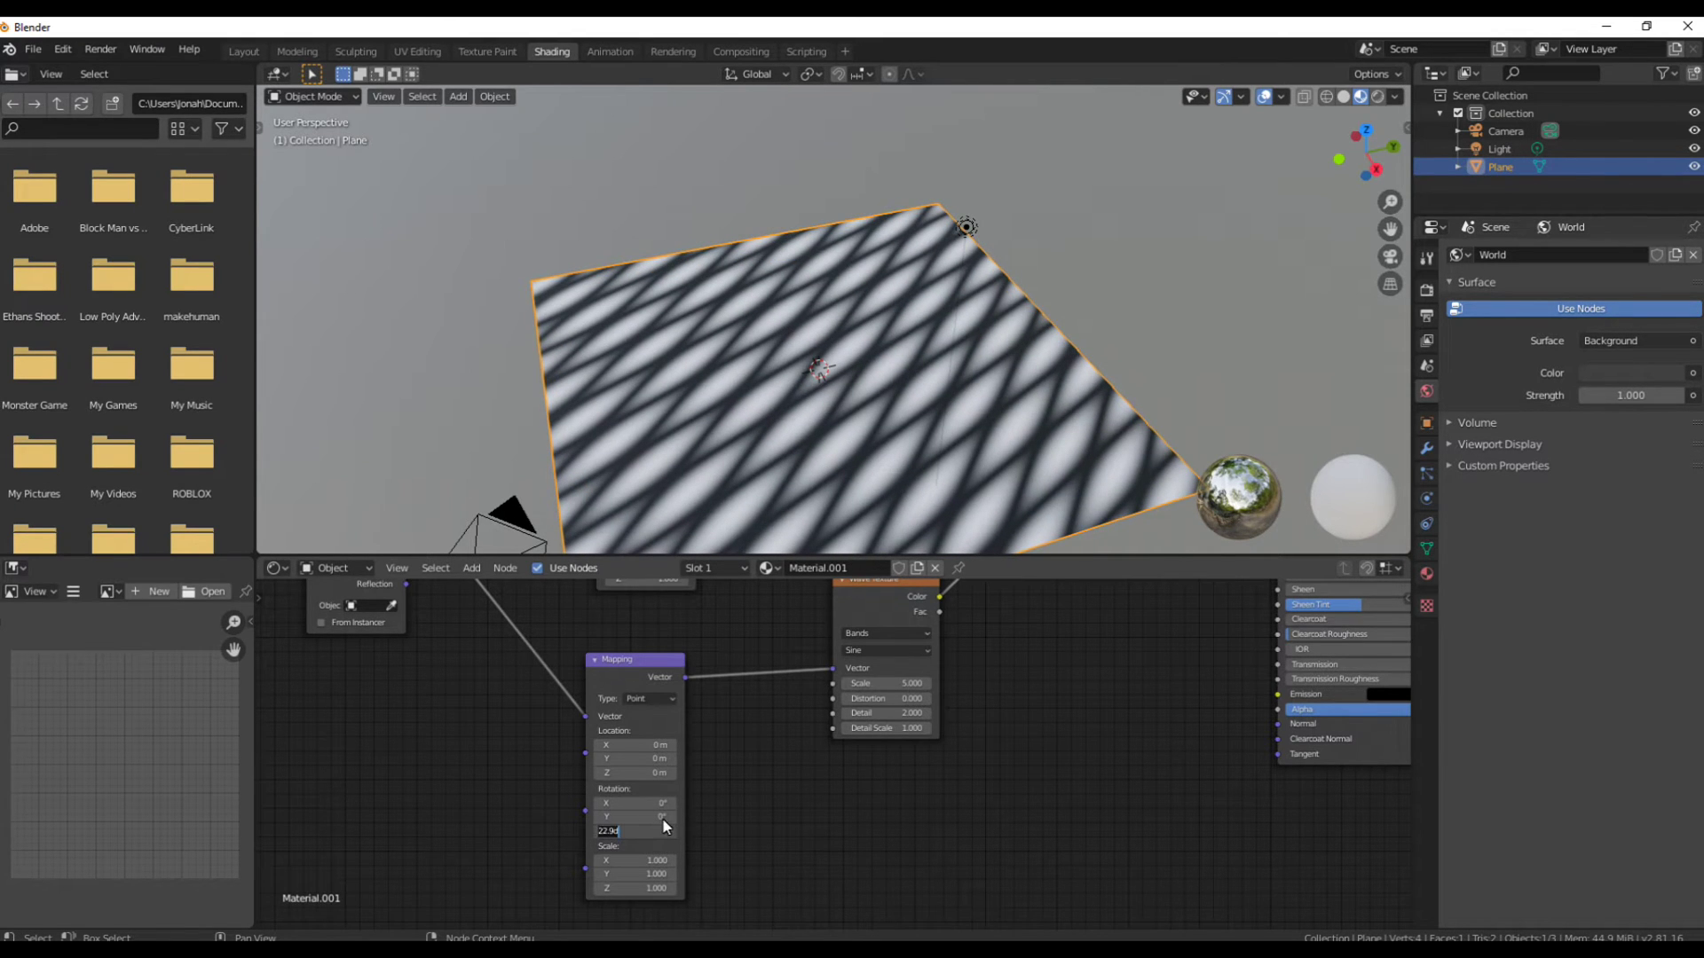
text(90)
key(Return)
Set the Scale of both Wave Textures to 10.
middle_drag(966, 777, 850, 860)
mouse_move(970, 416)
middle_down()
mouse_move(905, 421)
mouse_move(887, 470)
middle_up()
scroll(786, 696, down, 1)
click(786, 696)
text(10)
key(Return)
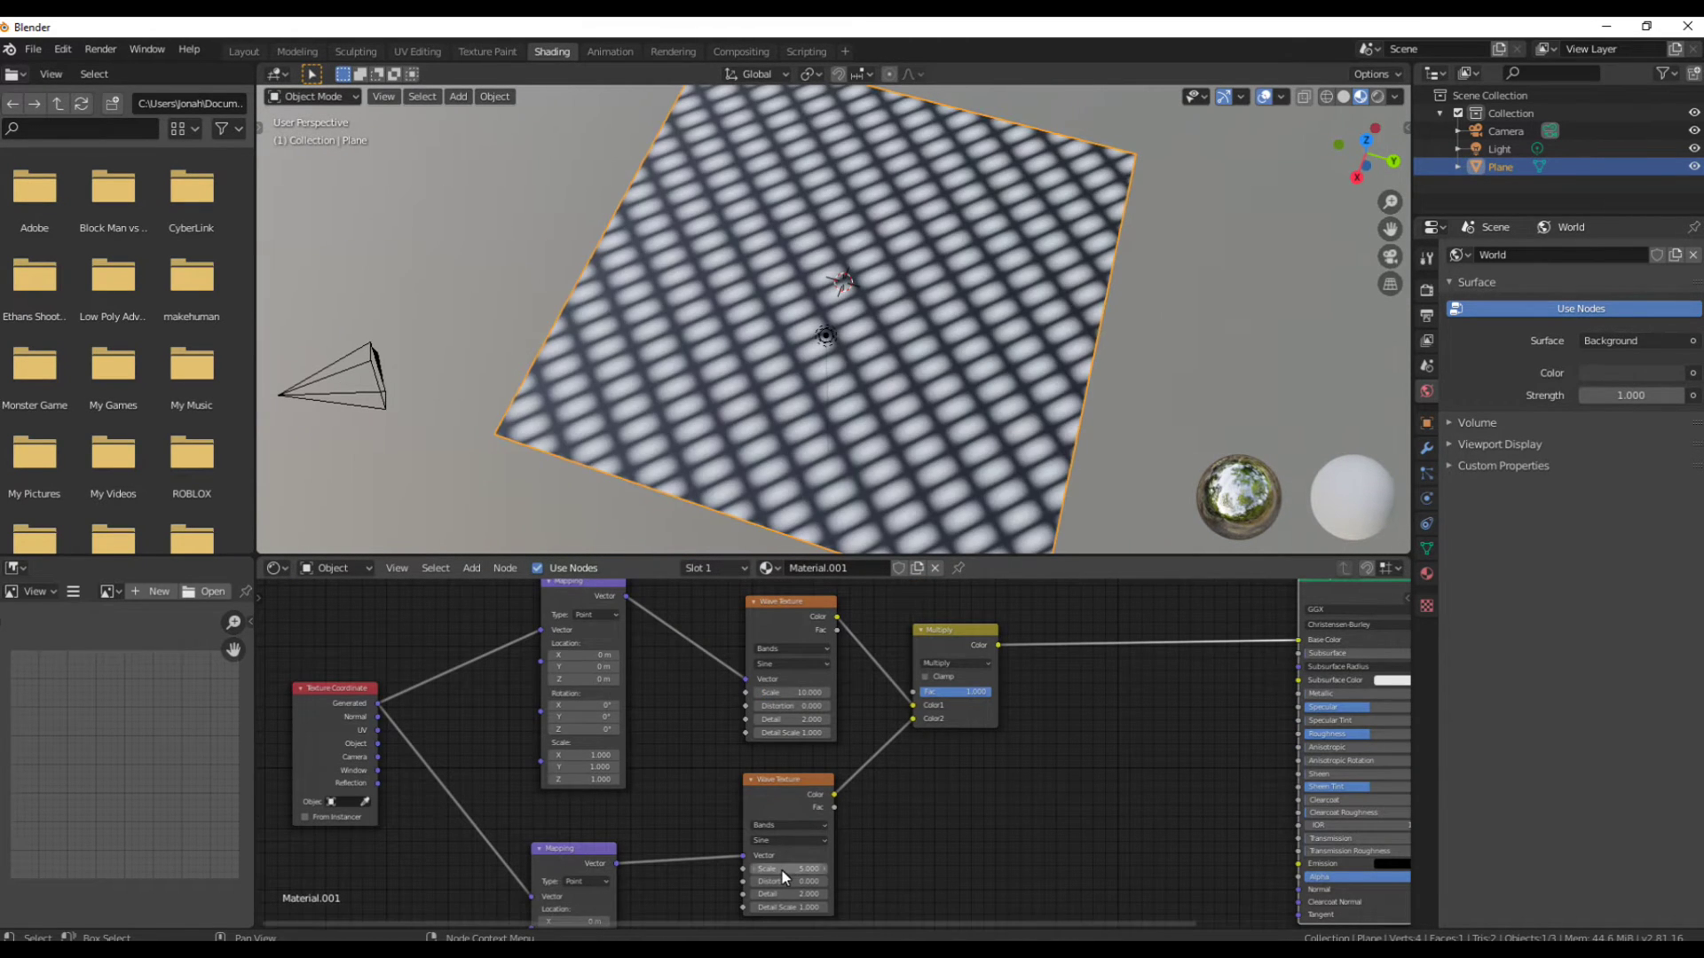
click(781, 869)
text(10)
key(Return)
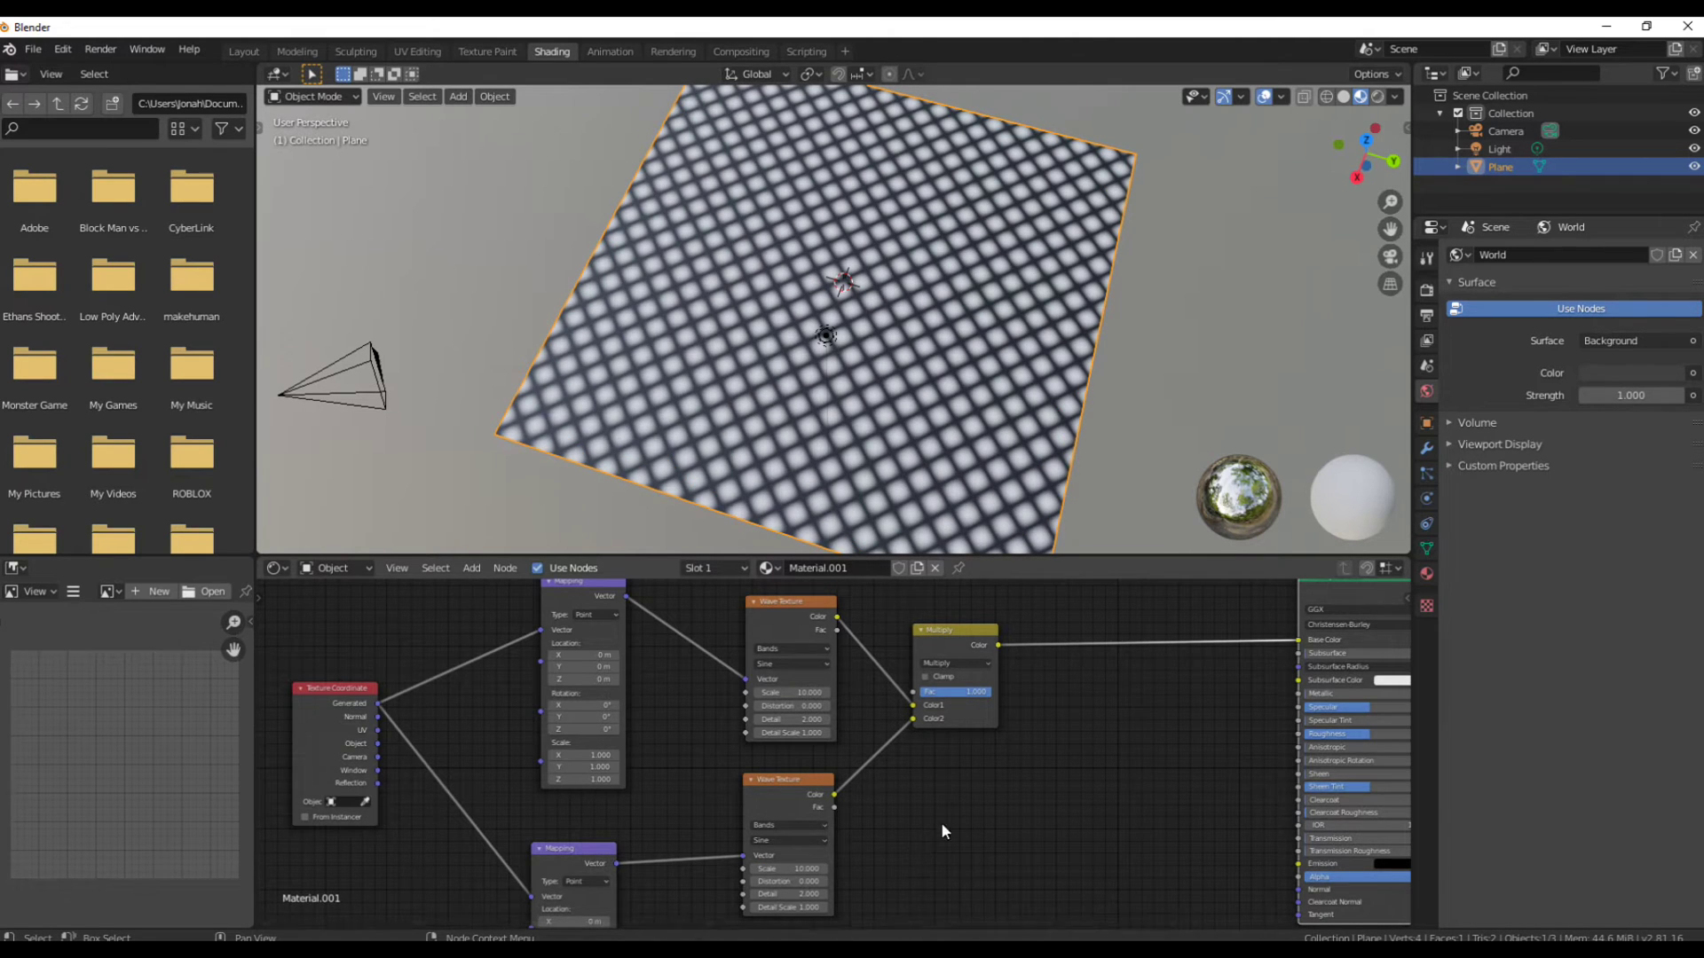
Add Distortion to both Wave Textures, 10 on the upper one.
scroll(937, 808, up, 2)
click(804, 701)
text(0.0)
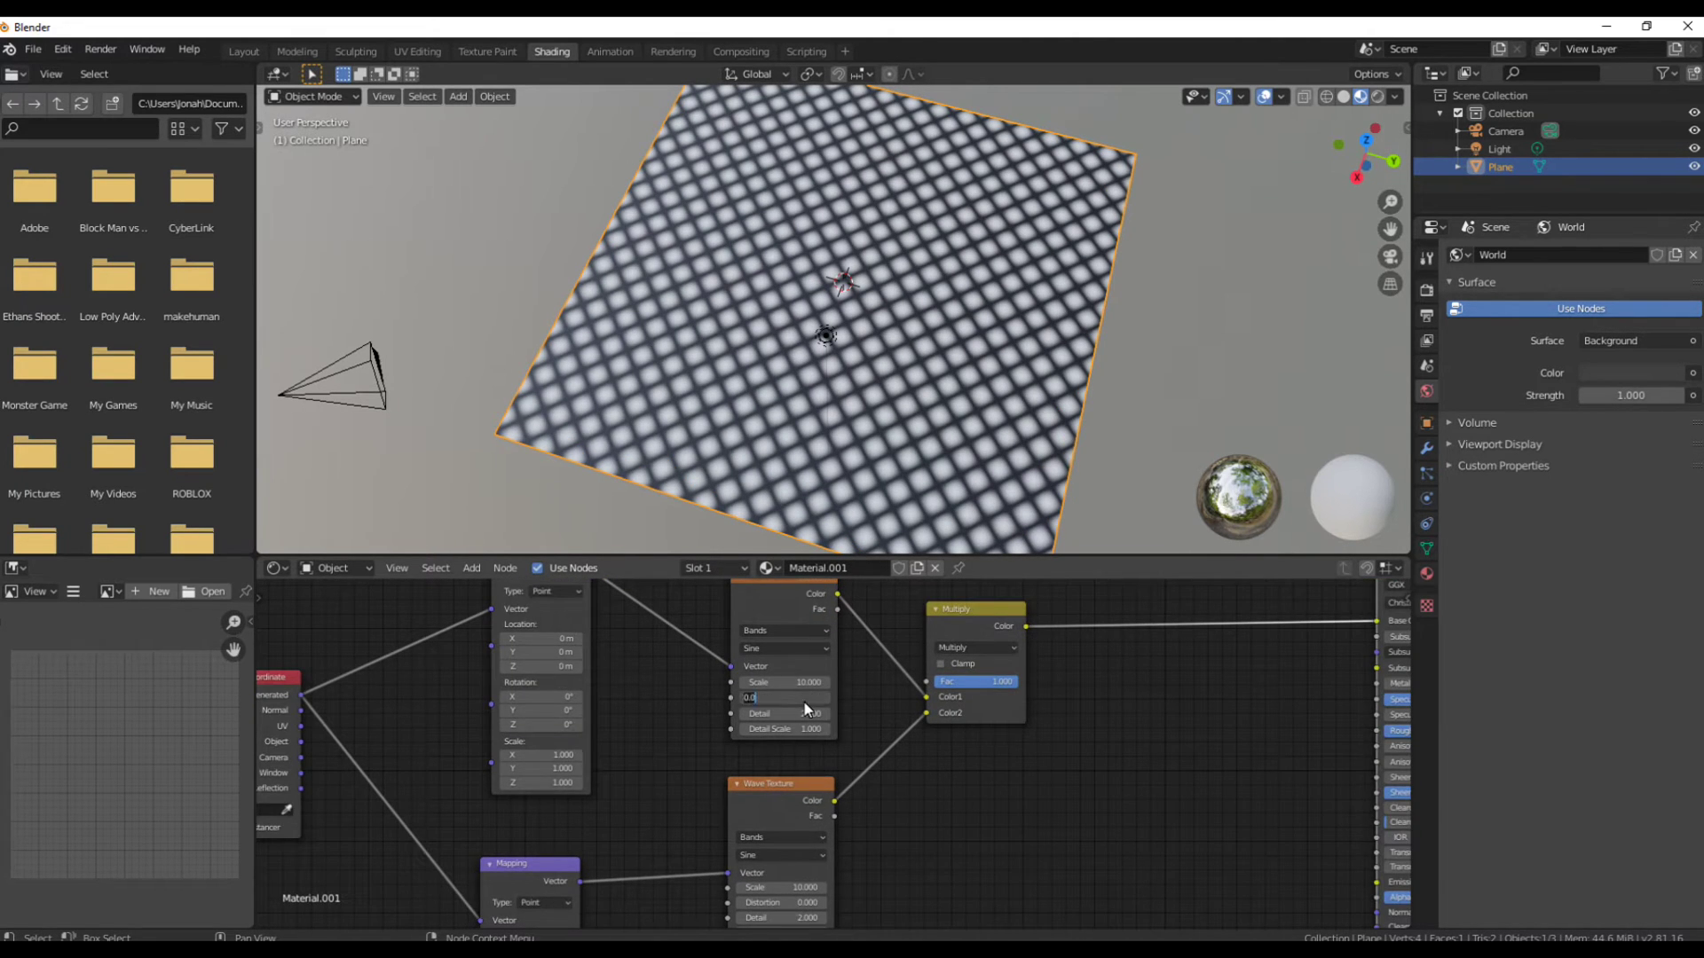
key(Return)
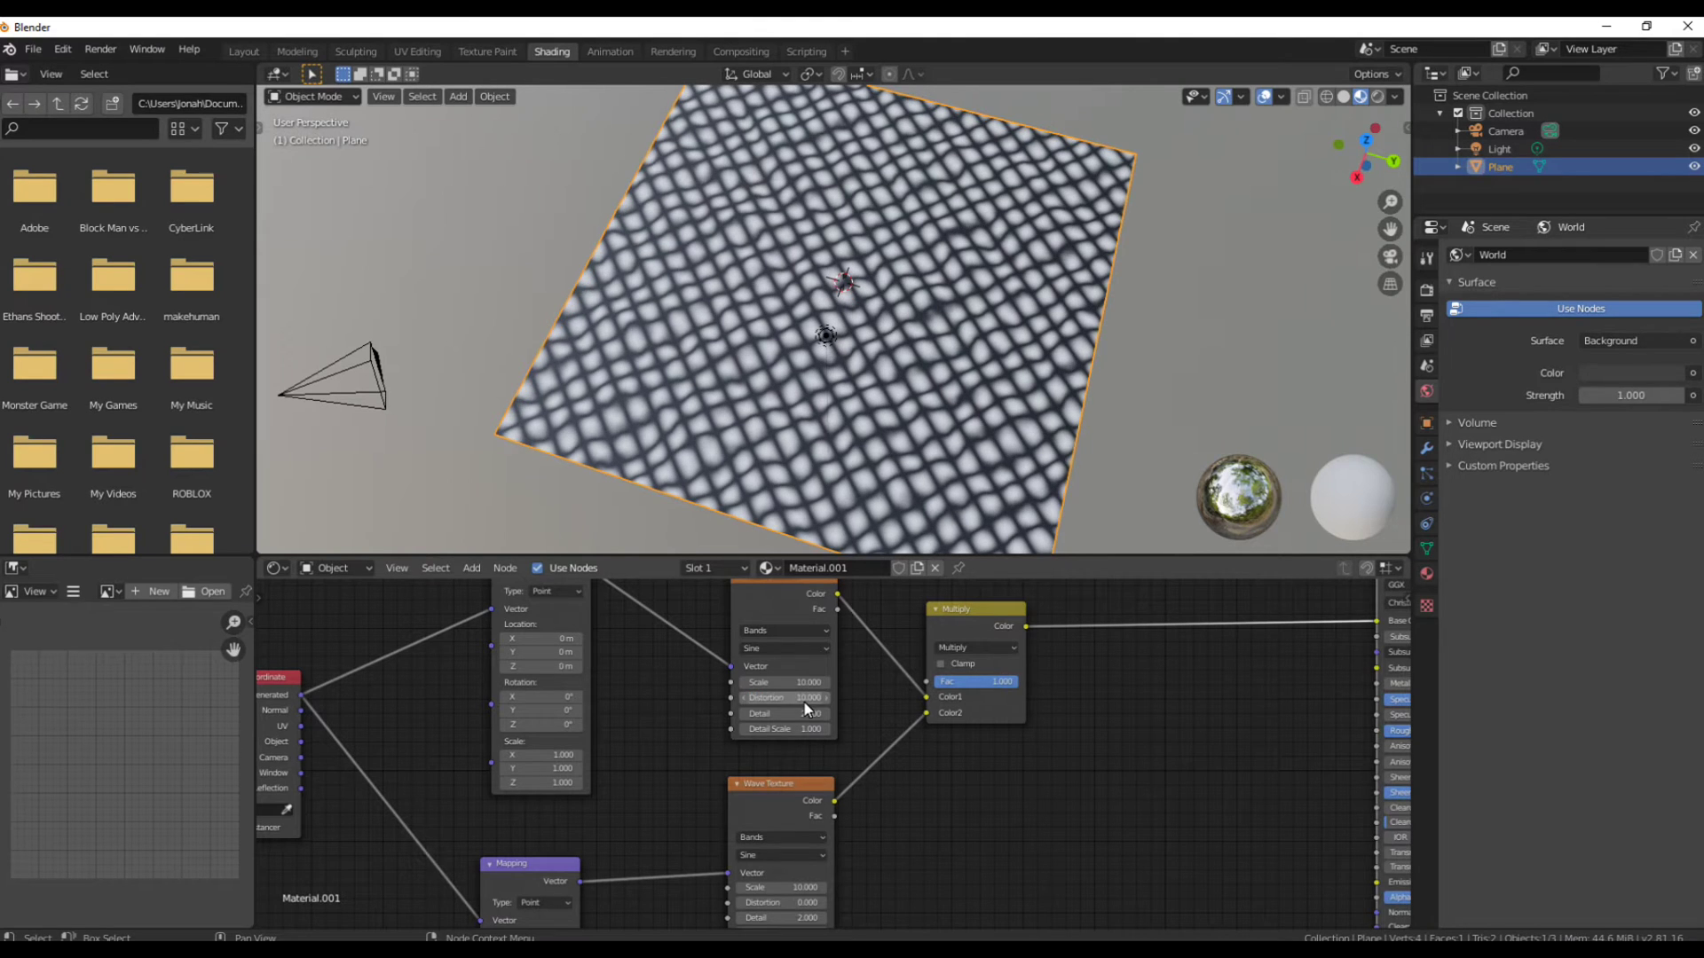
click(791, 903)
text(1)
key(Return)
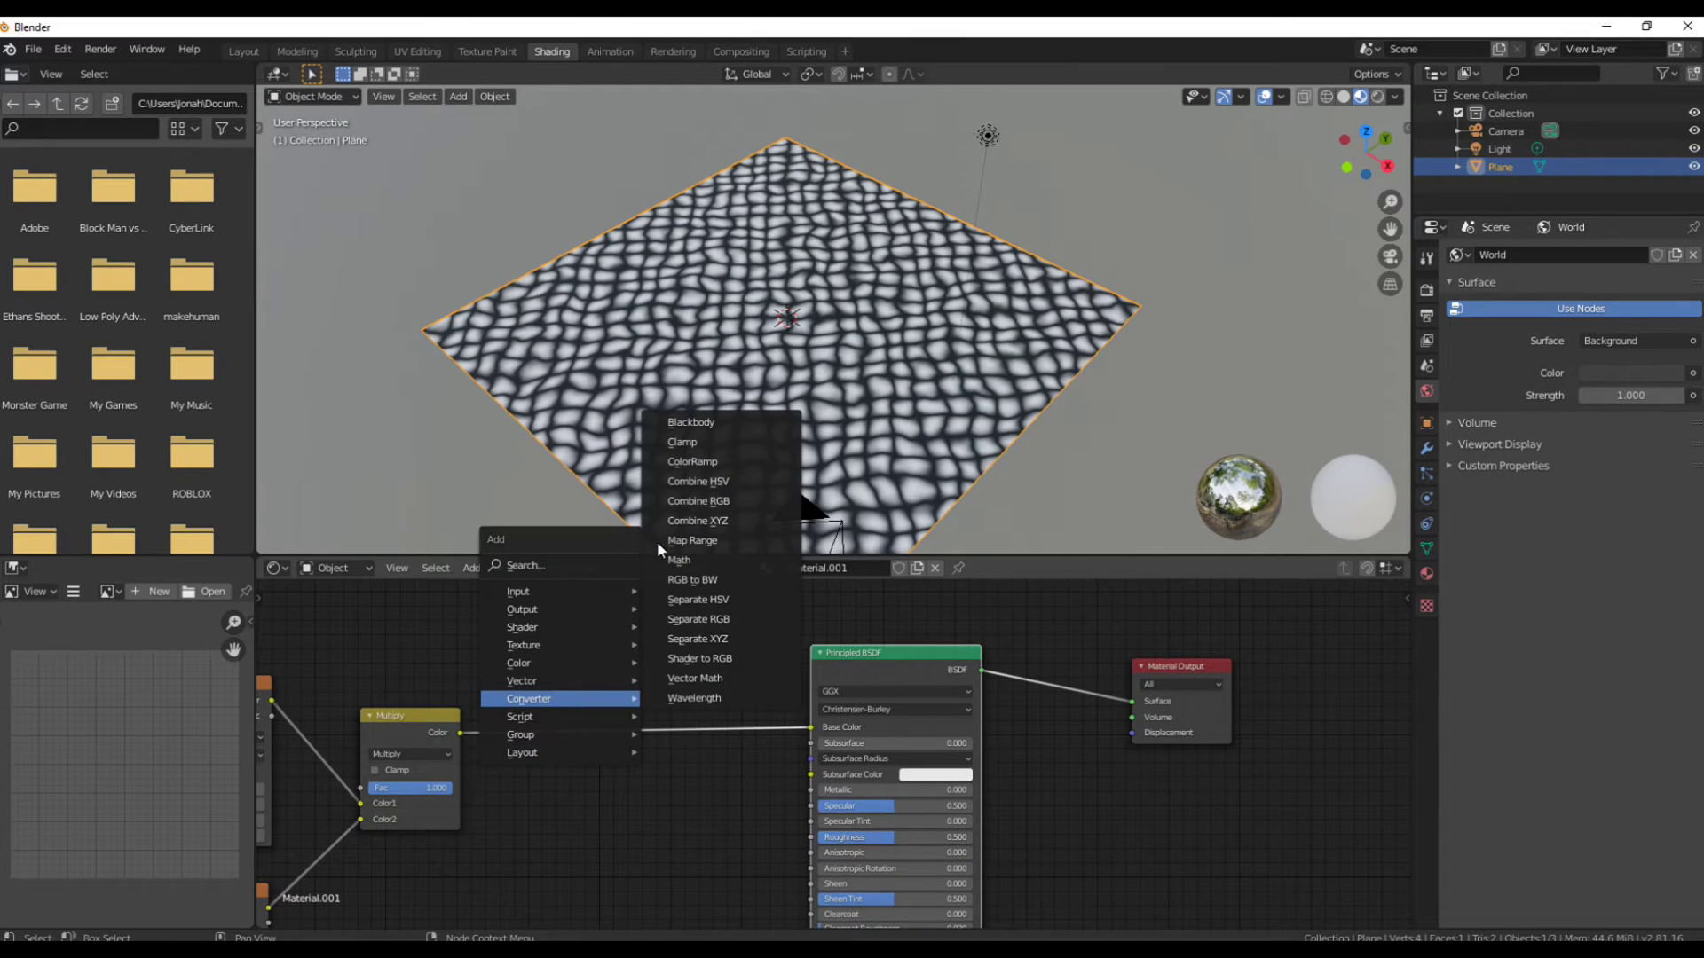
Insert a Constant ColorRamp before Base Color and slide its white stop left for thin gaps.
click(692, 462)
click(543, 661)
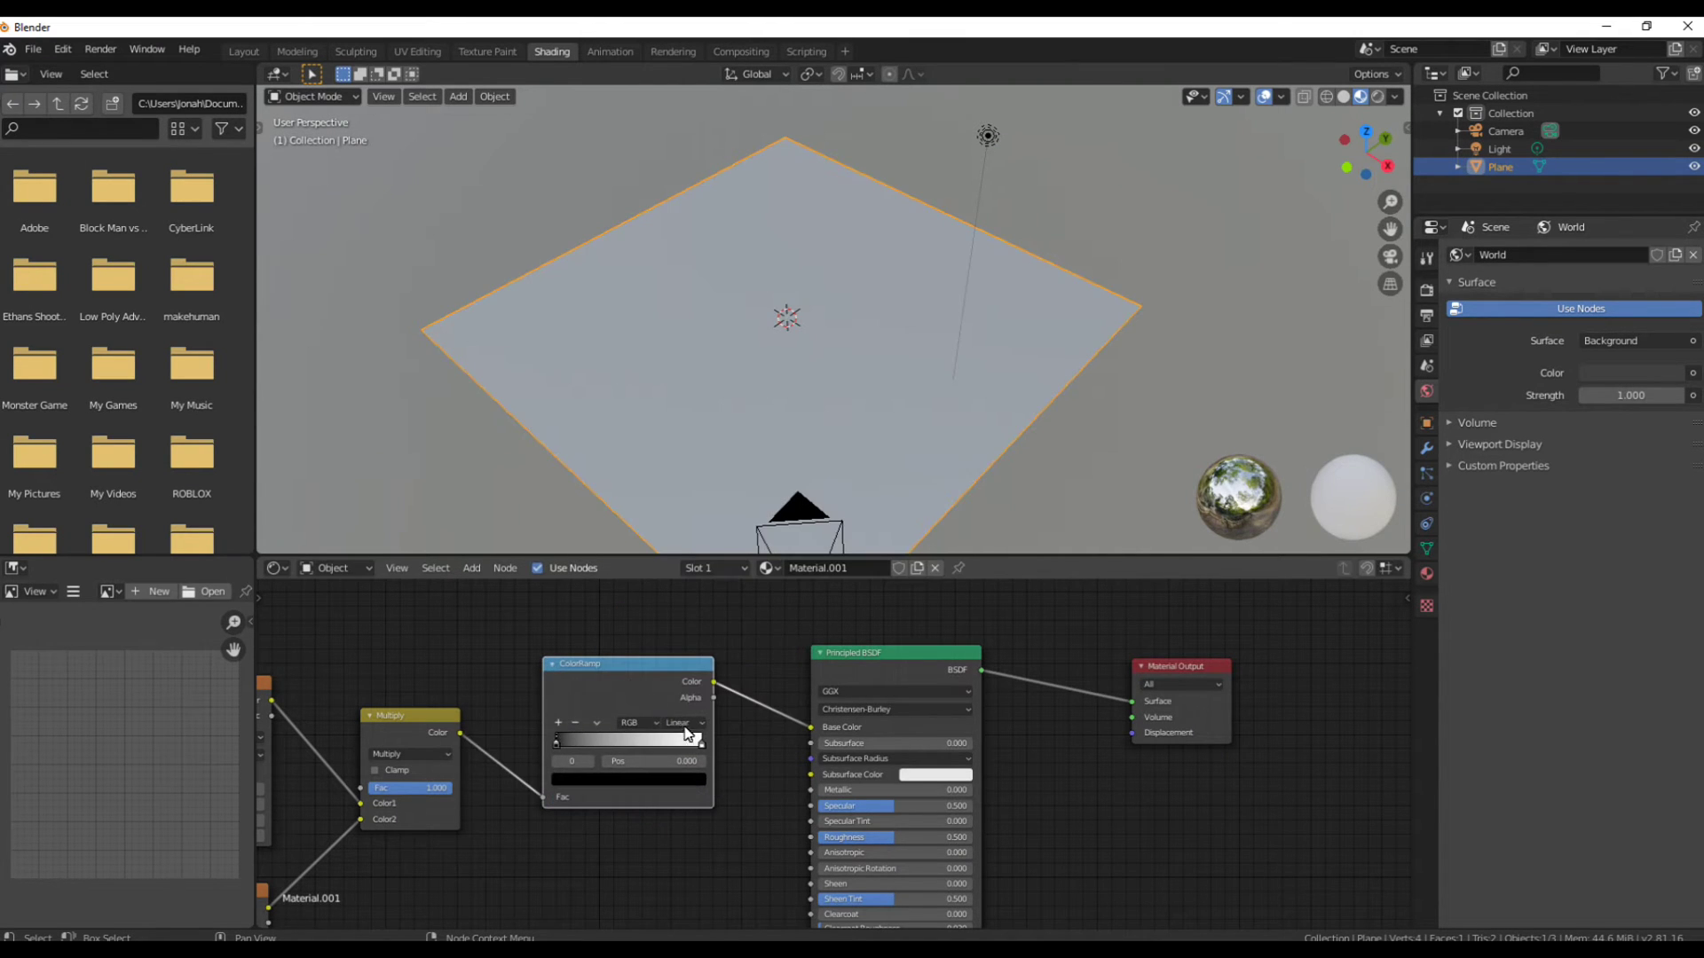
click(683, 723)
click(715, 801)
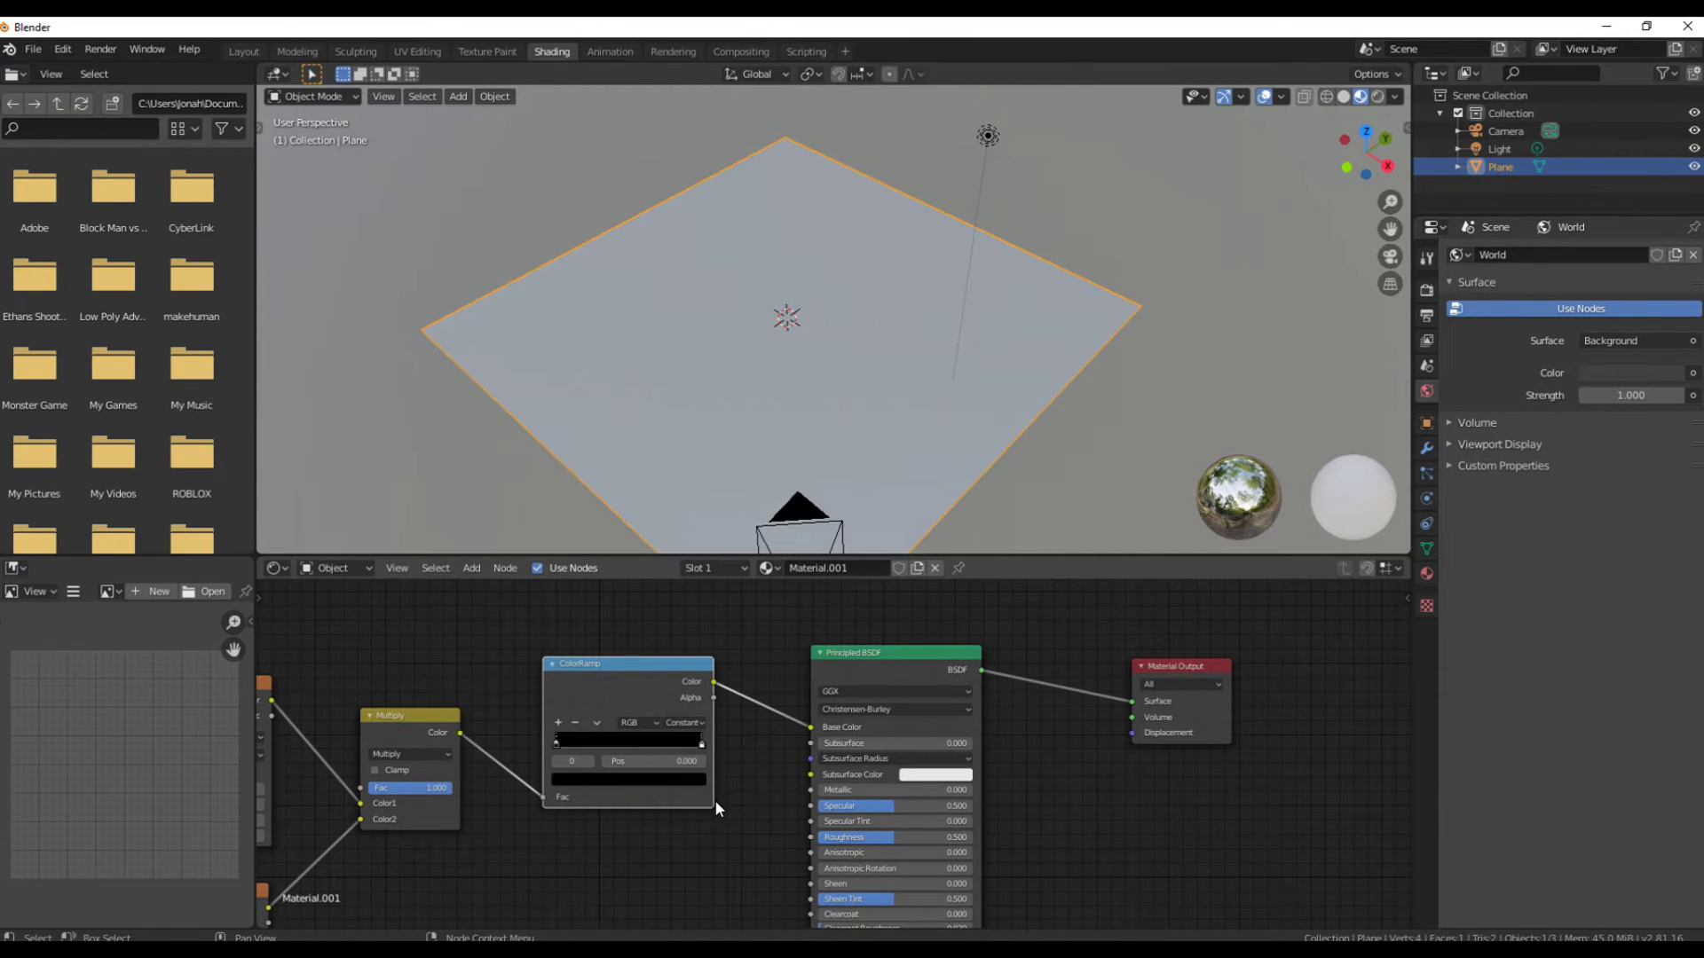
drag(705, 740, 552, 749)
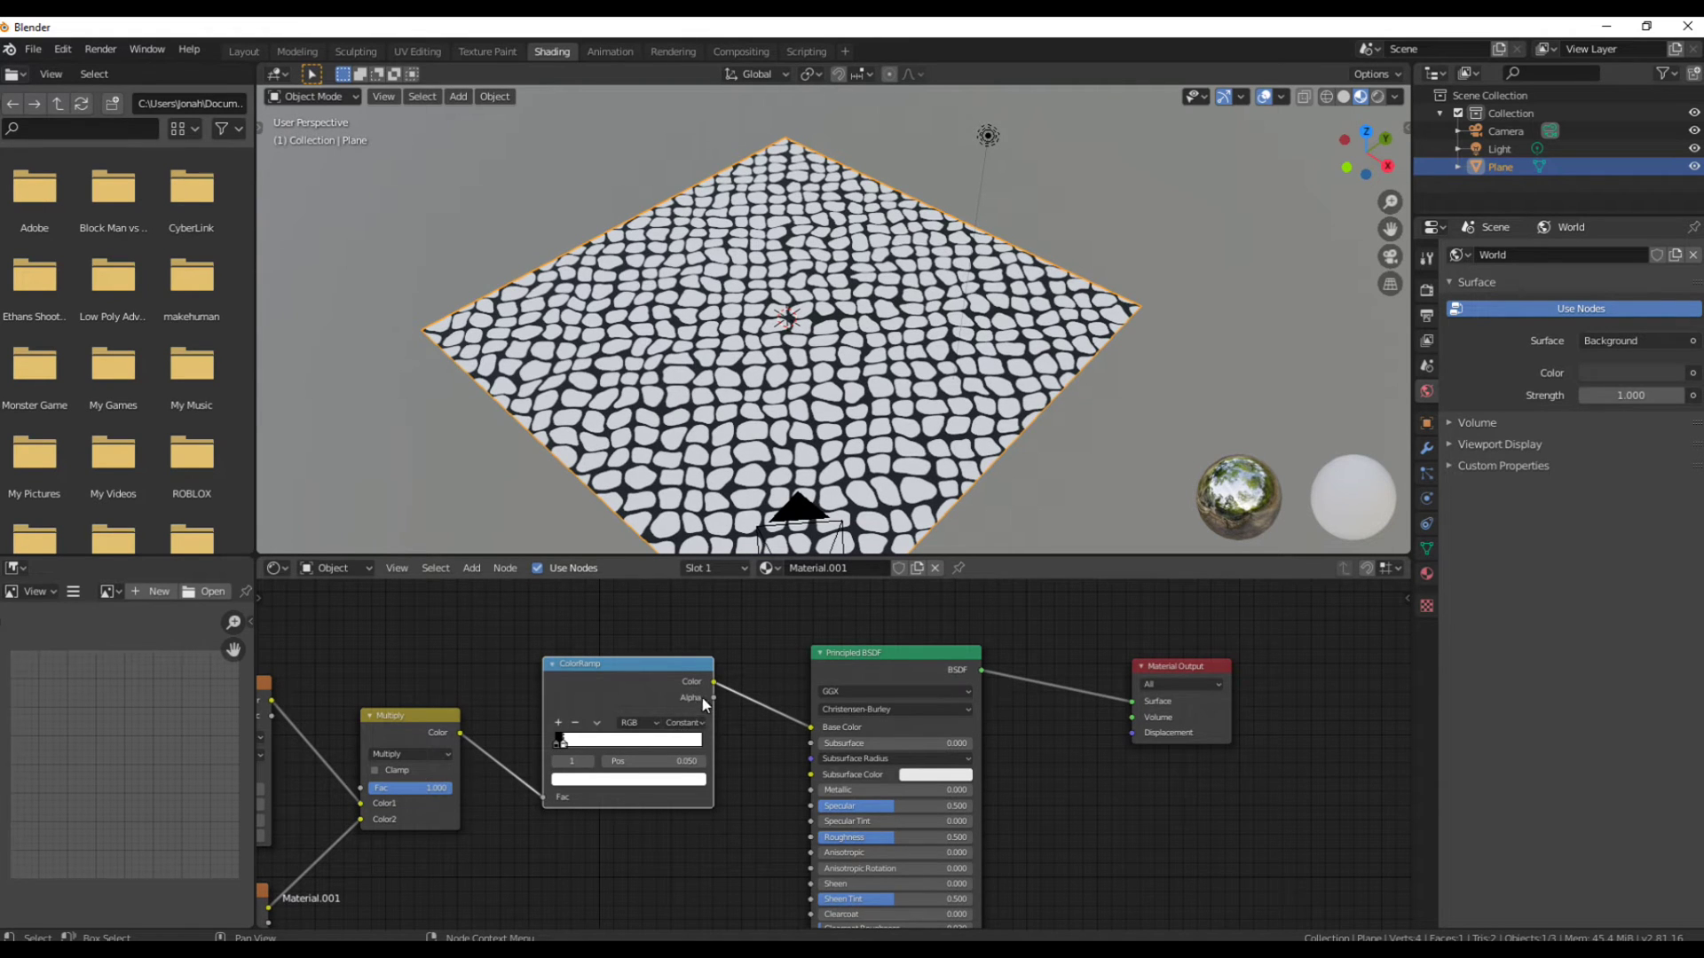
drag(1145, 726, 1311, 732)
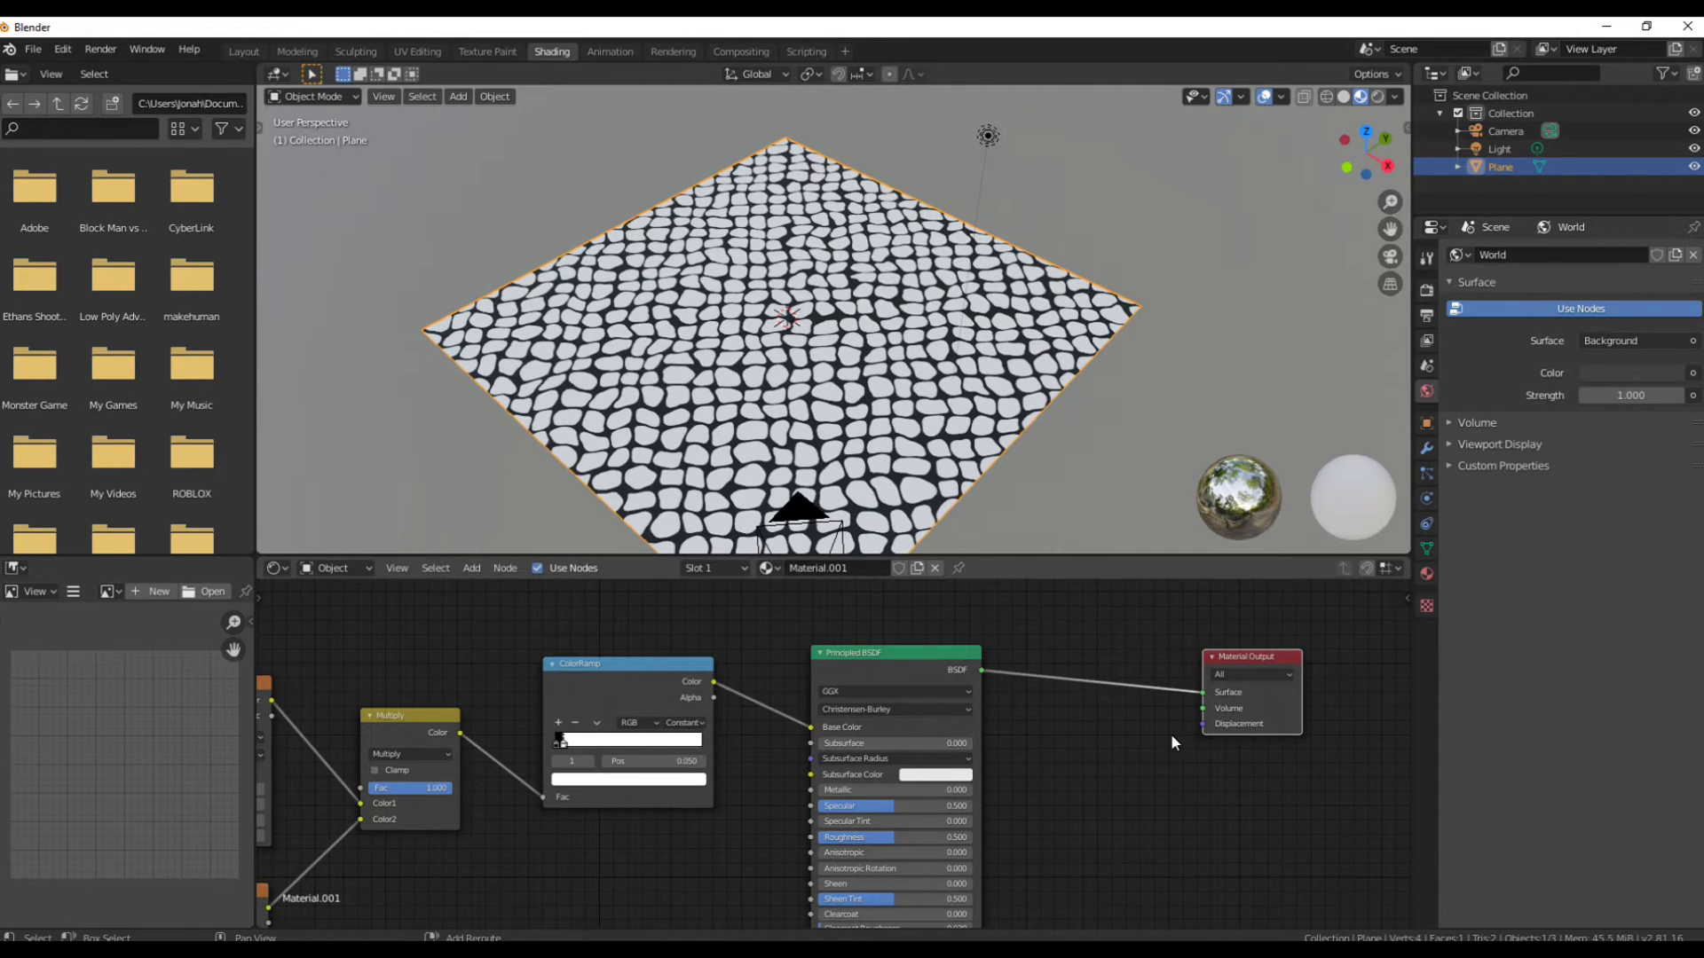
key(shift+a)
Drive a Displacement node's Height from the ColorRamp and unplug it from Base Color.
mouse_move(1169, 717)
click(1244, 731)
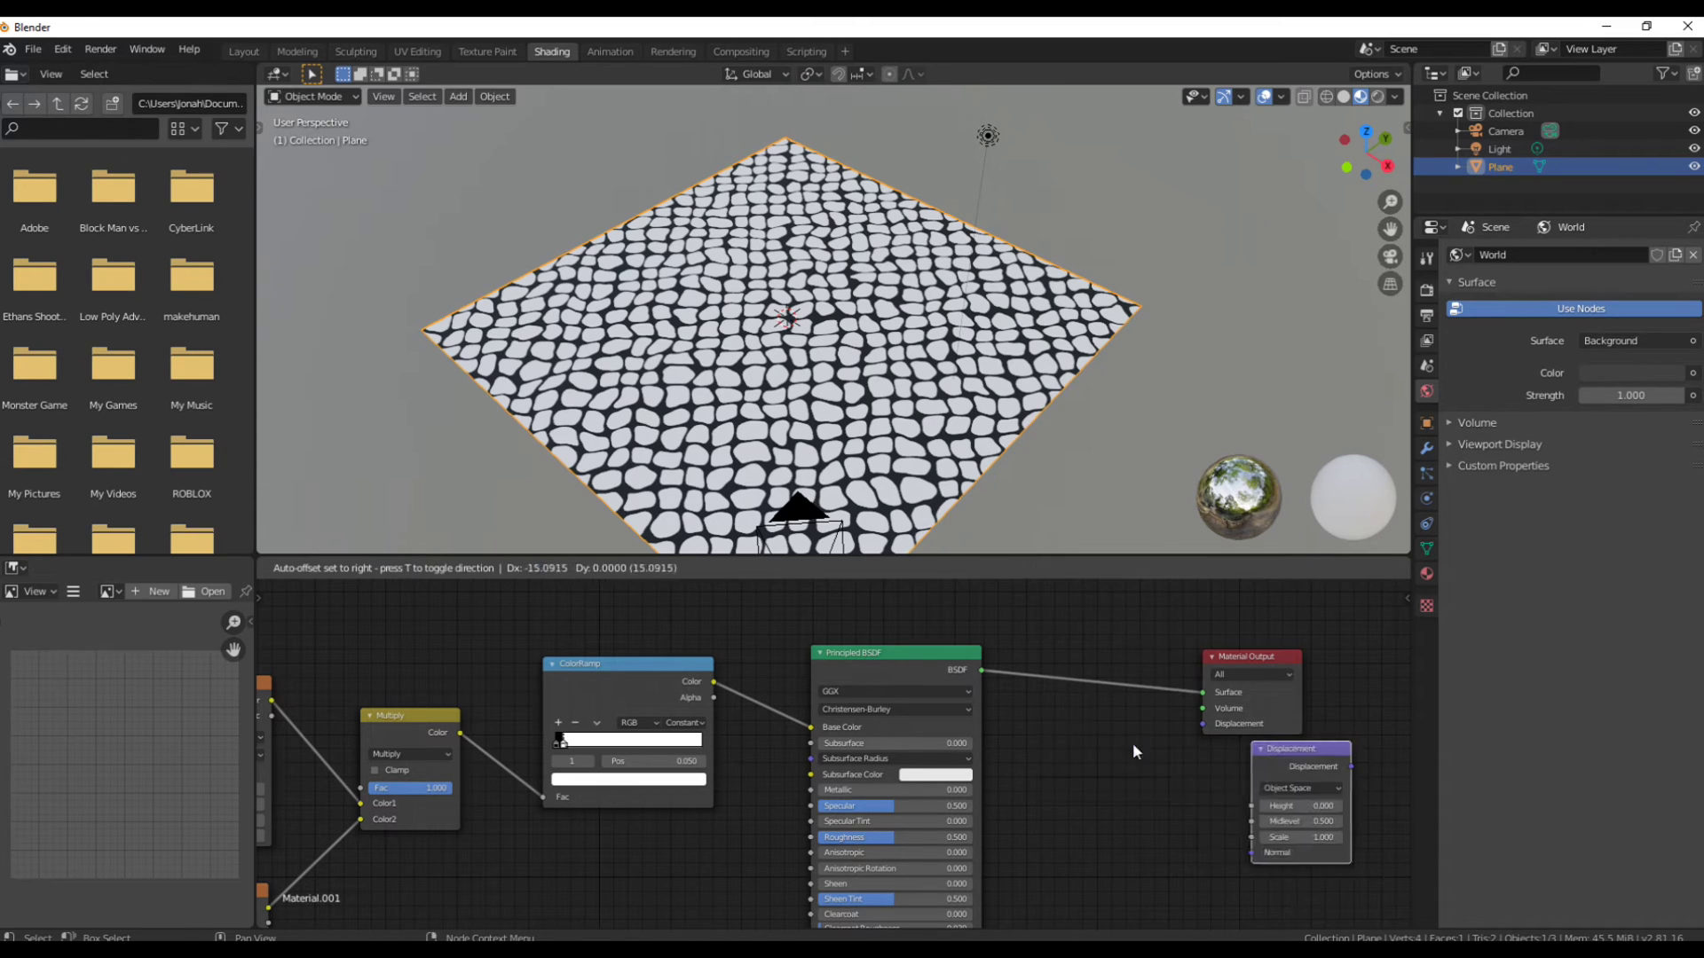
click(1046, 712)
drag(619, 678, 581, 747)
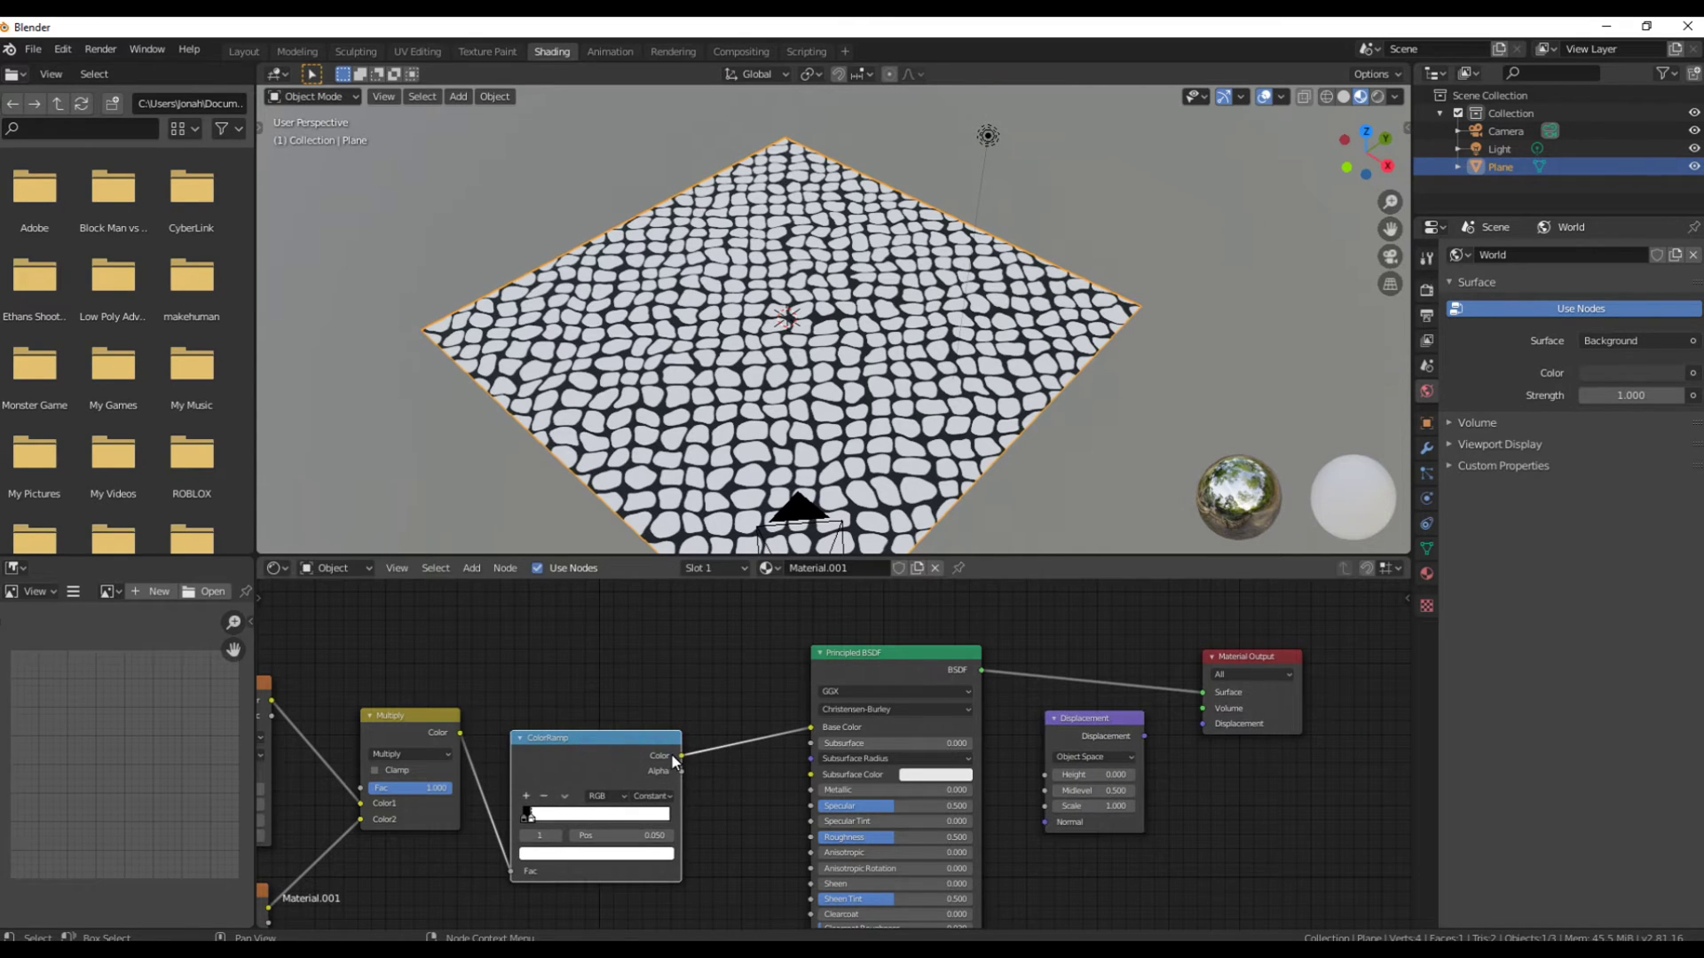
drag(689, 761, 1200, 726)
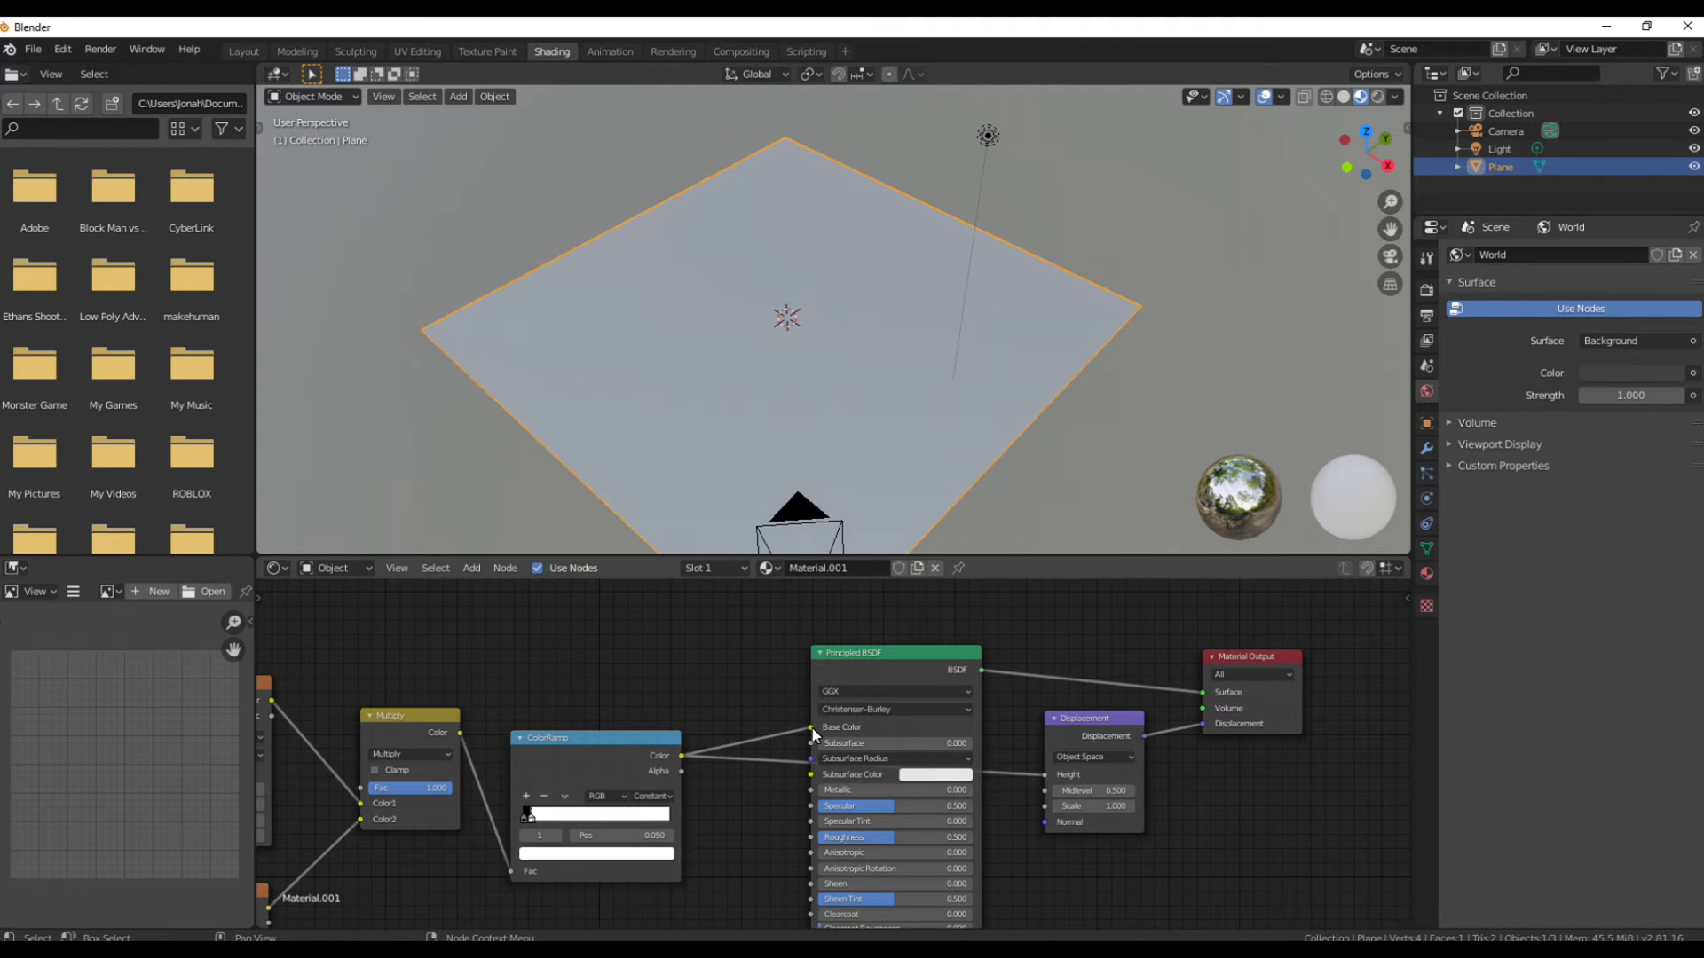
drag(815, 726, 763, 724)
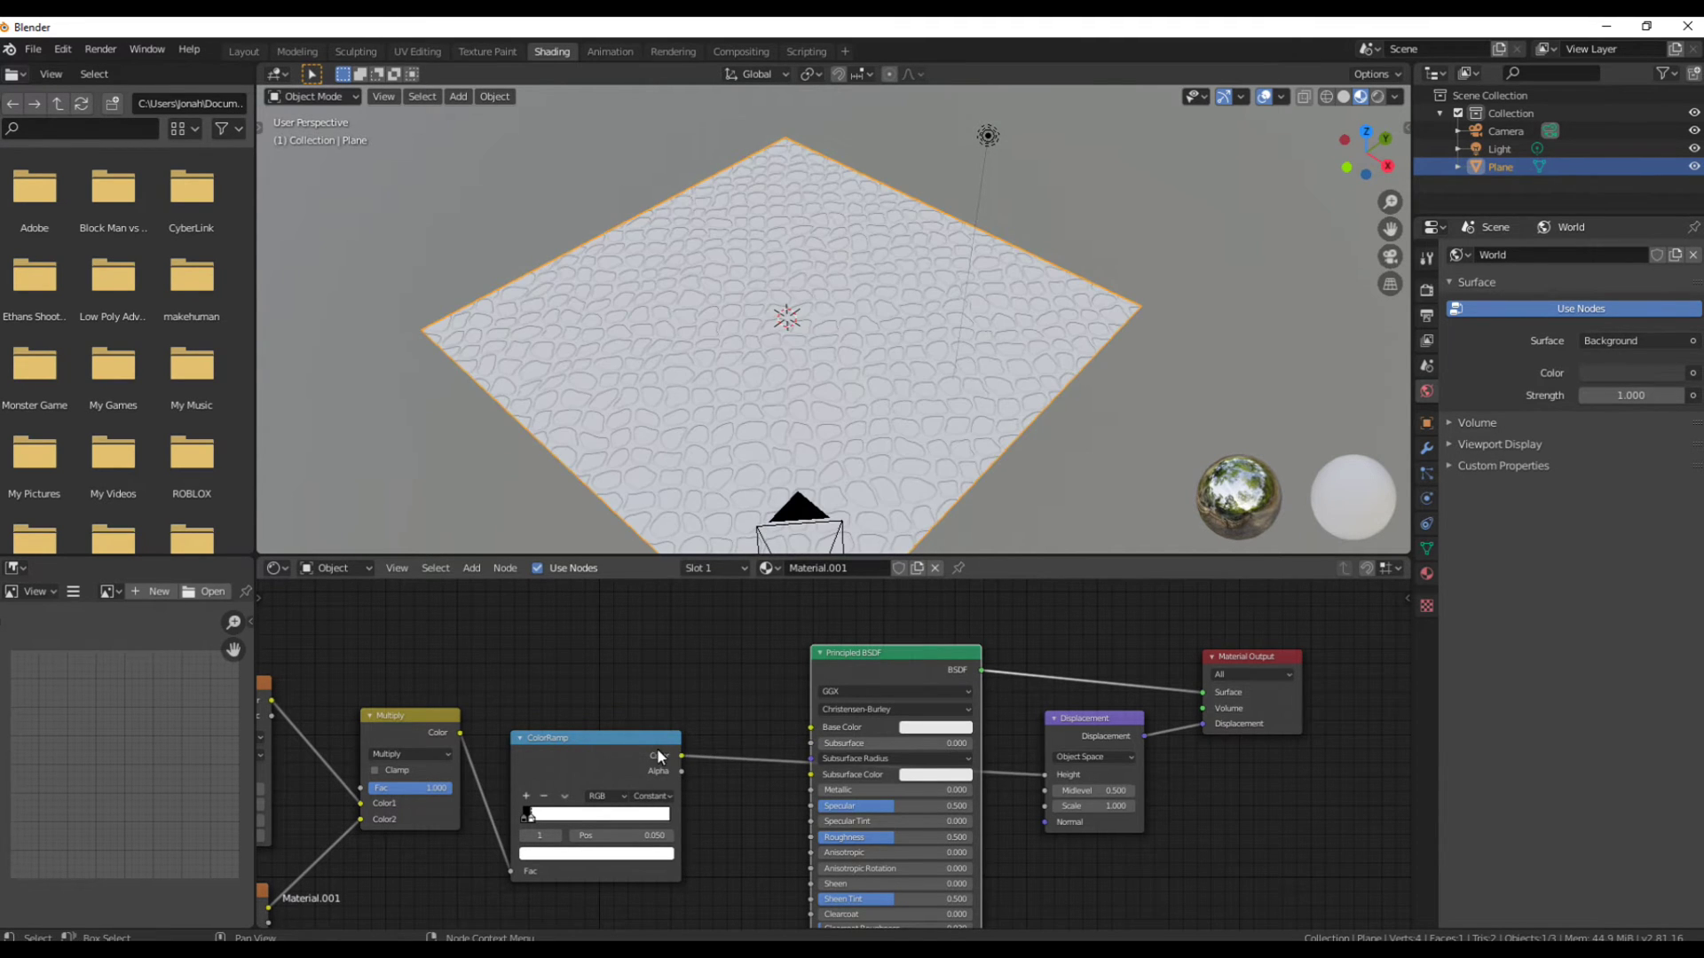
Move the ColorRamp and Multiply nodes down and left to make room.
drag(657, 748, 666, 784)
click(417, 753)
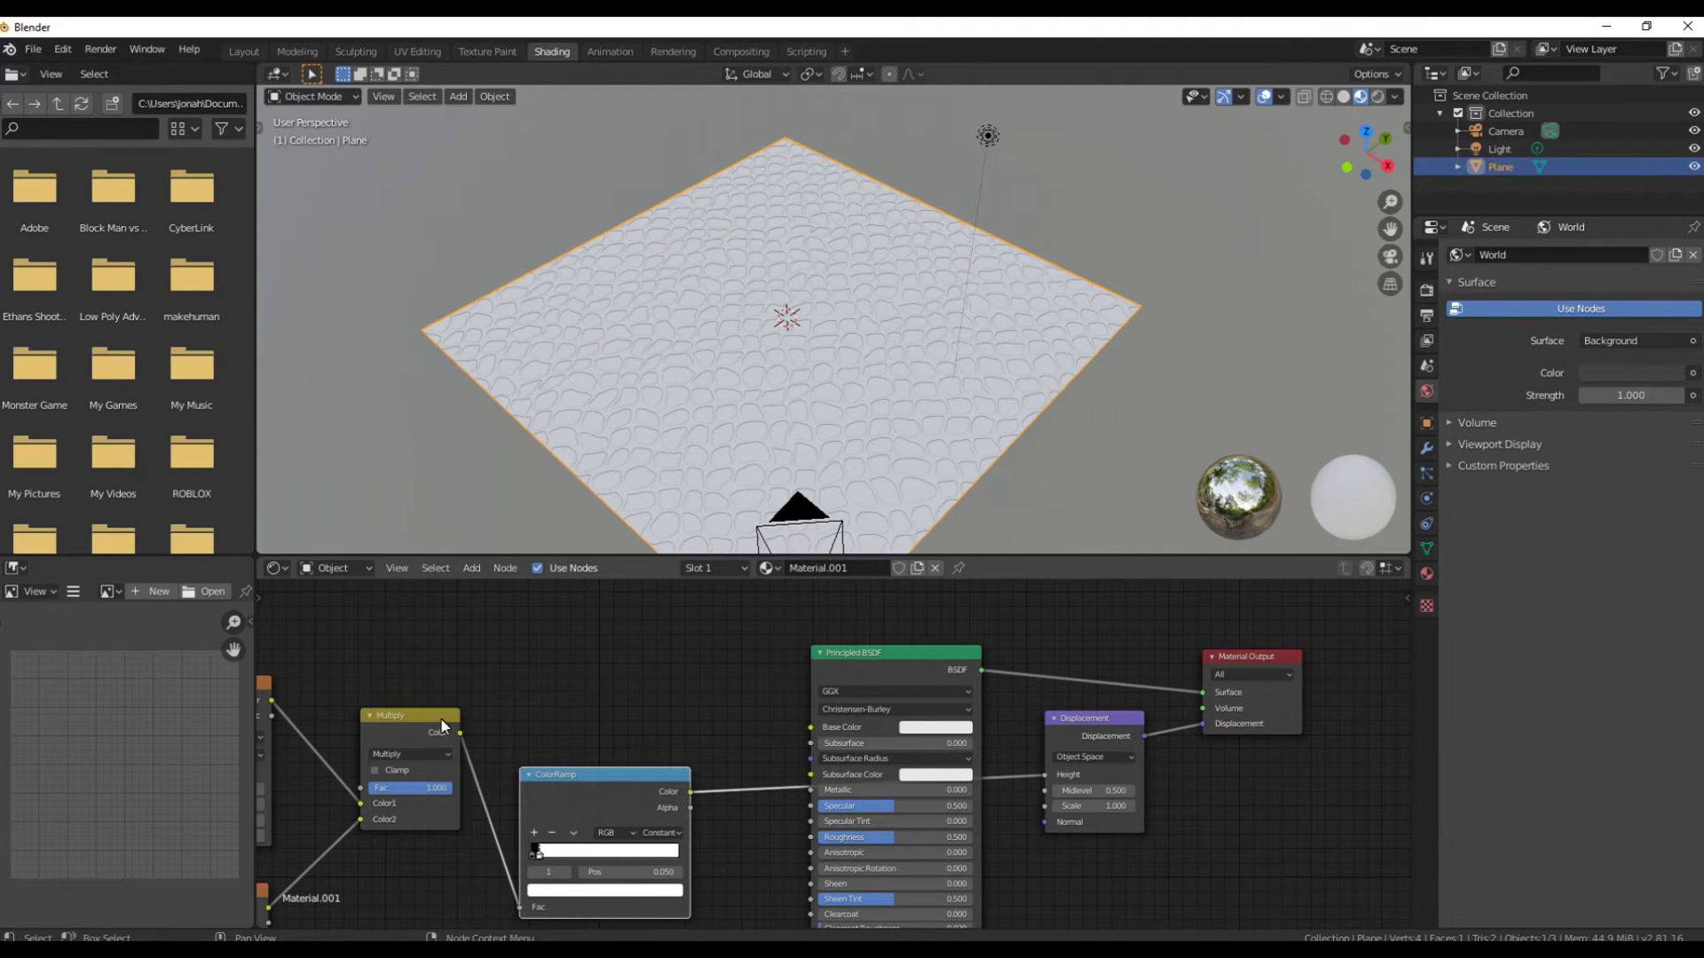
drag(418, 721, 394, 795)
key(shift+a)
mouse_move(516, 660)
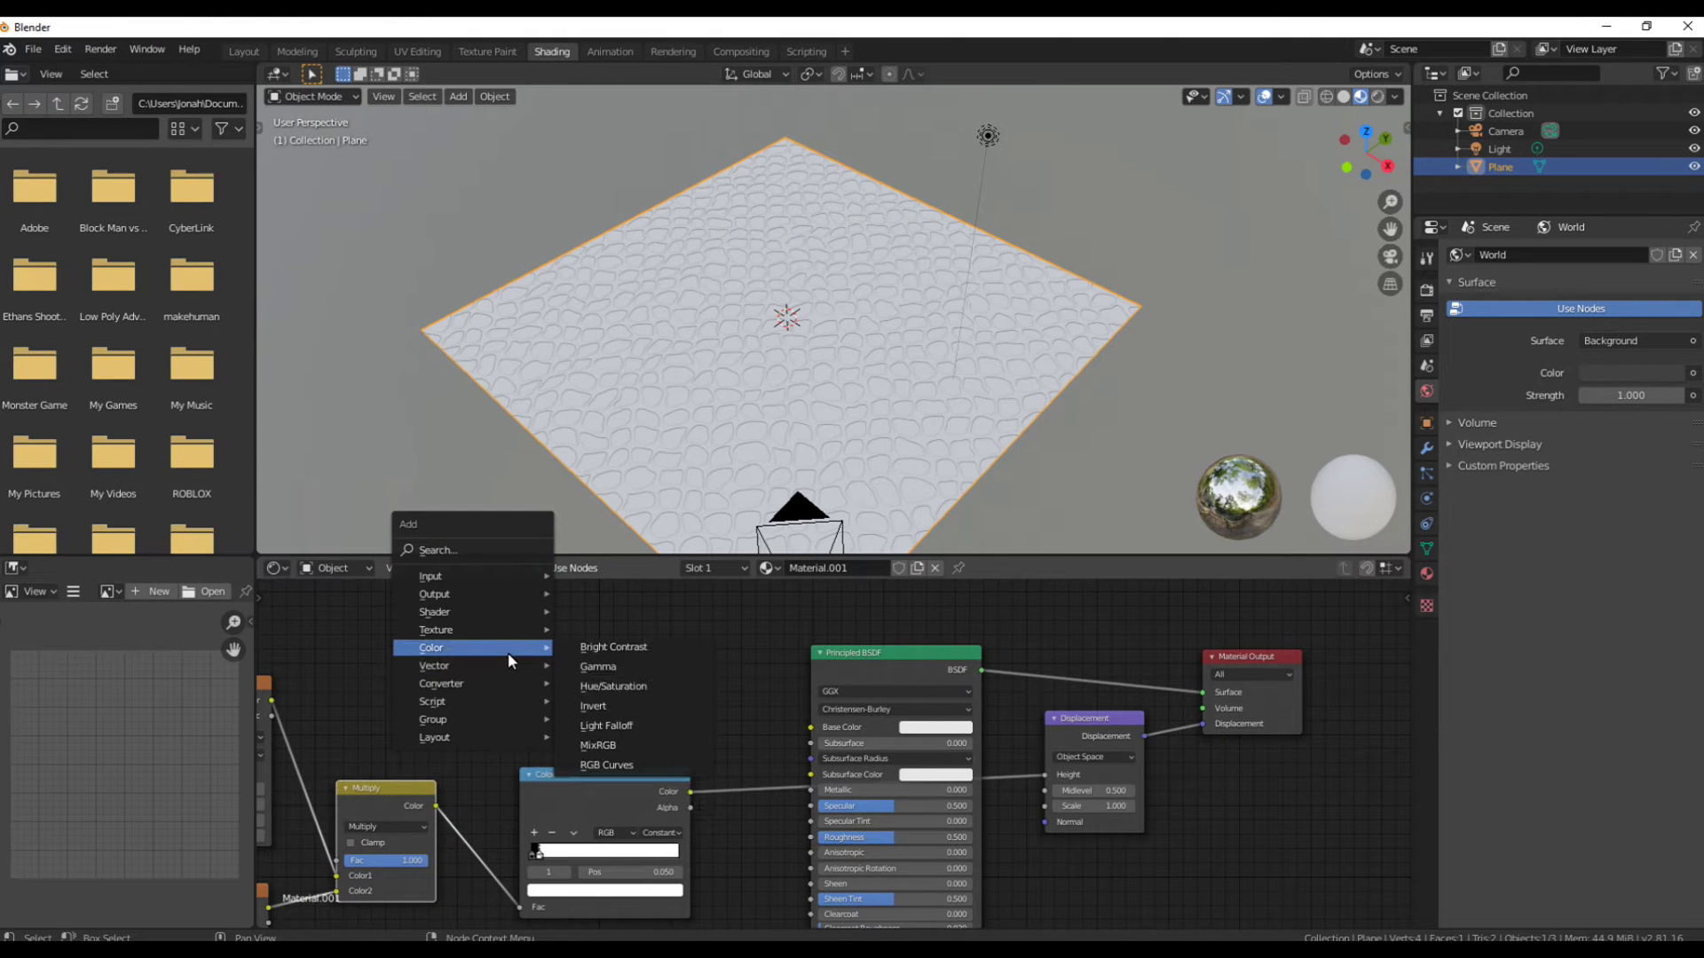
Colour the stones with a ColorRamp-driven Mix node using light and dark grey.
click(640, 745)
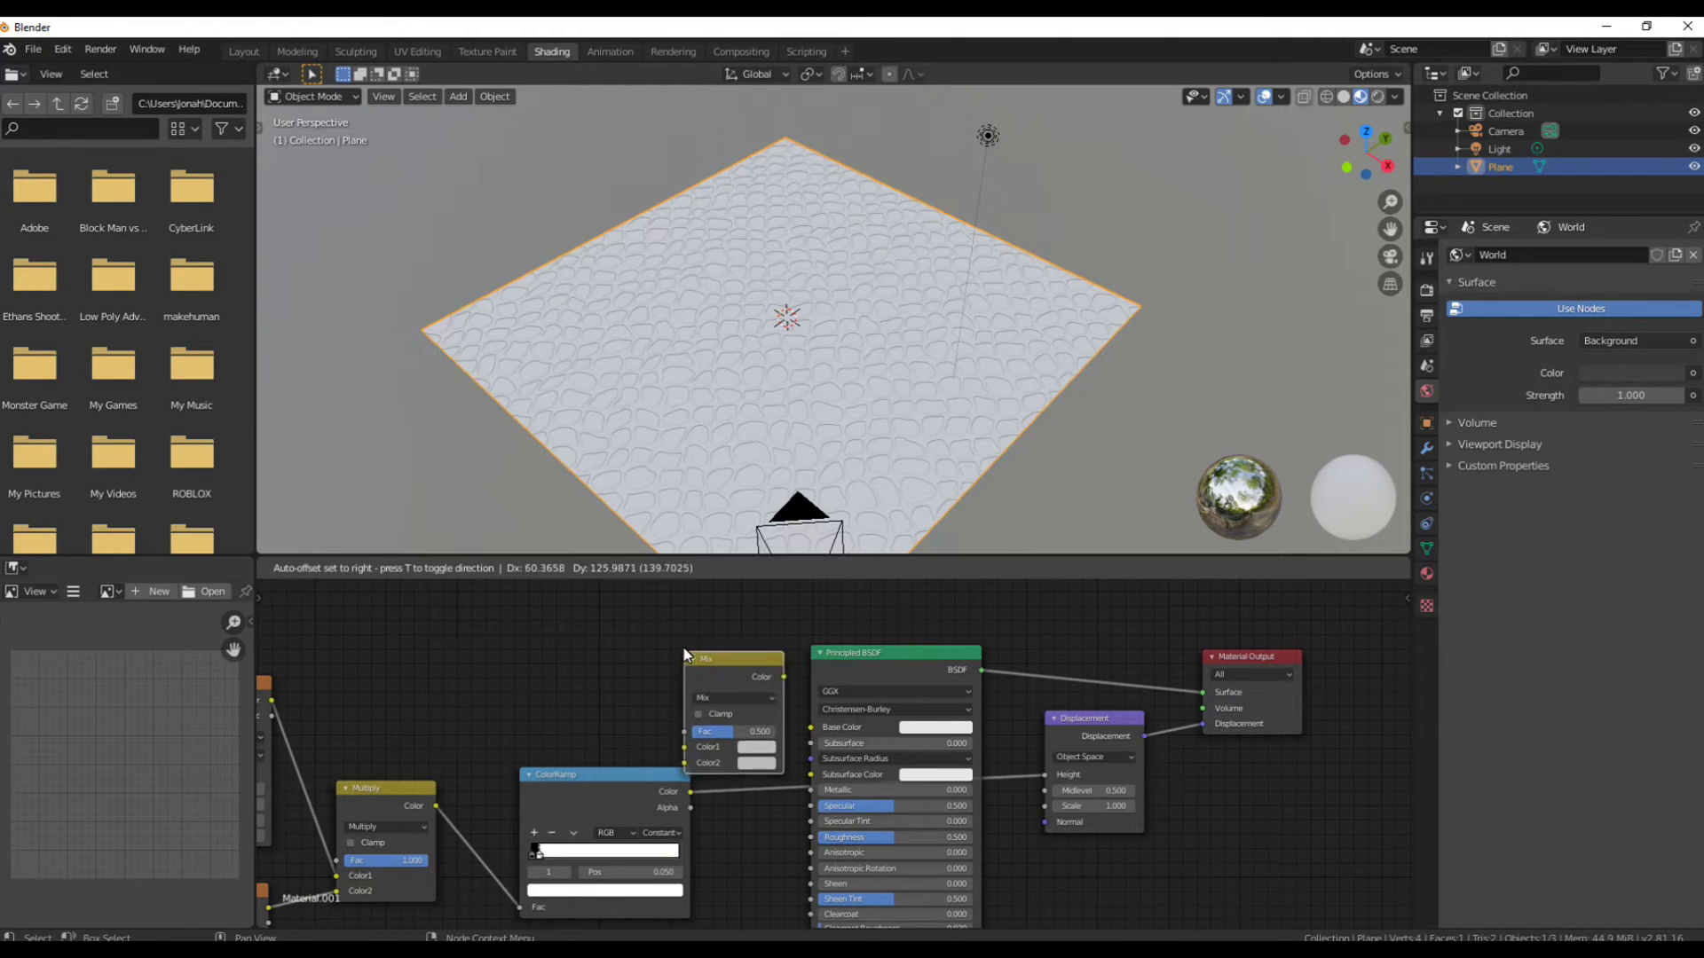
click(678, 636)
drag(692, 792, 804, 729)
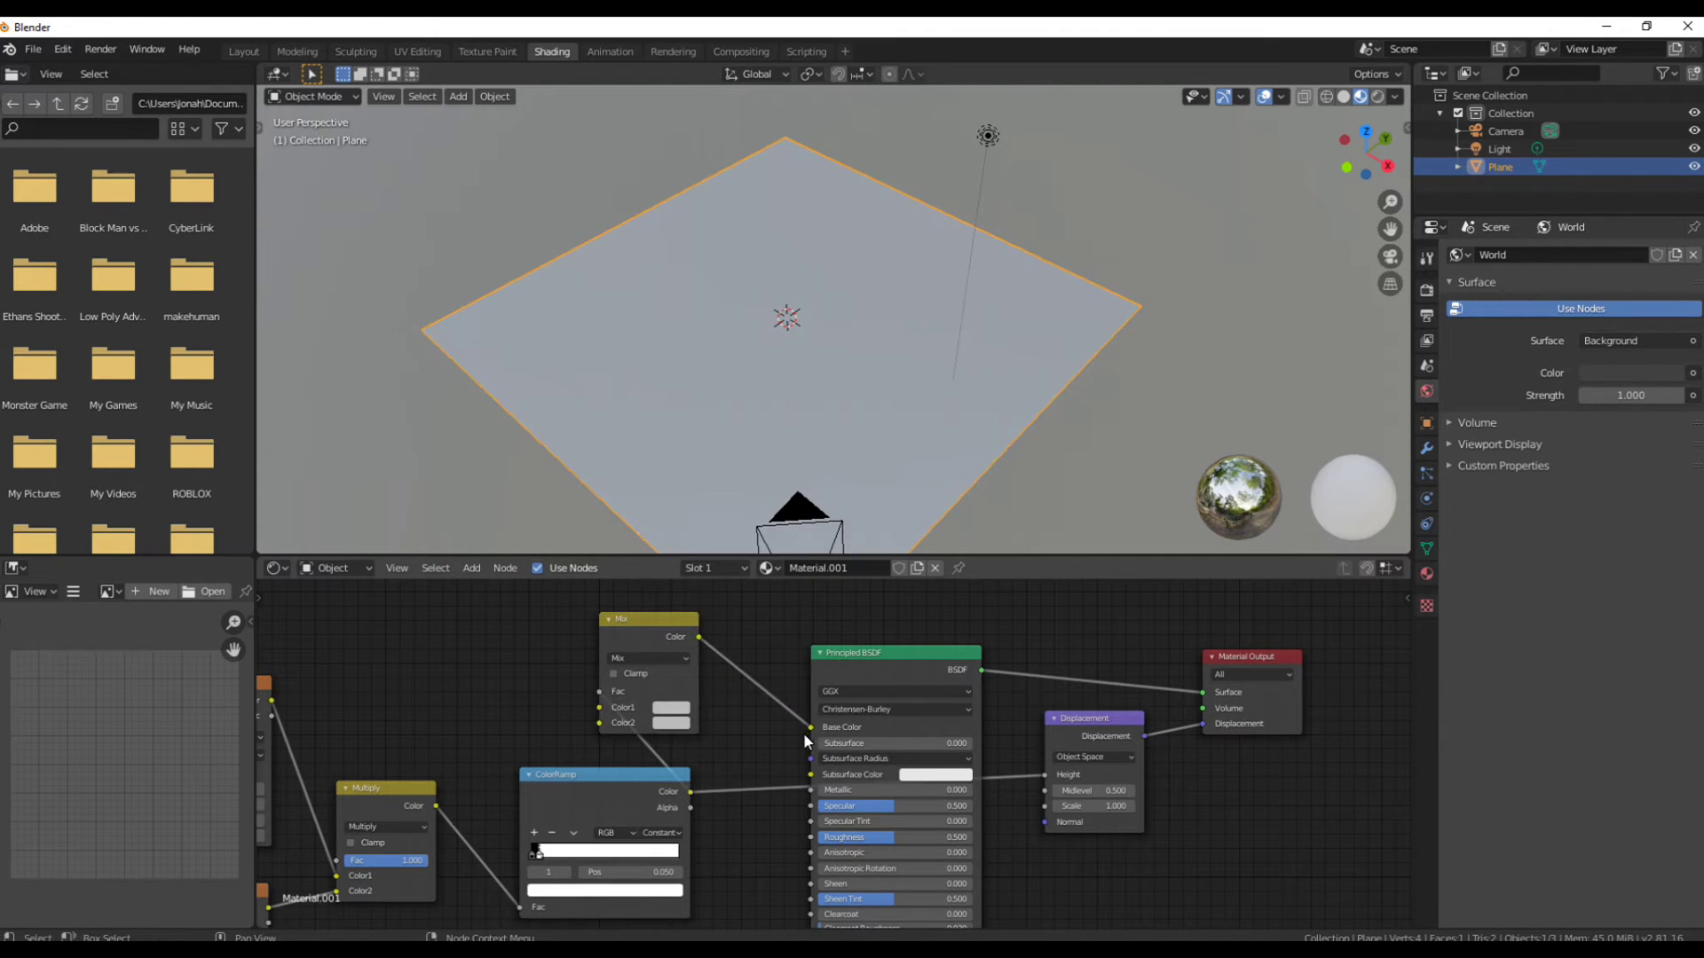
click(672, 708)
mouse_move(765, 557)
mouse_down()
mouse_move(778, 550)
mouse_move(785, 574)
mouse_up()
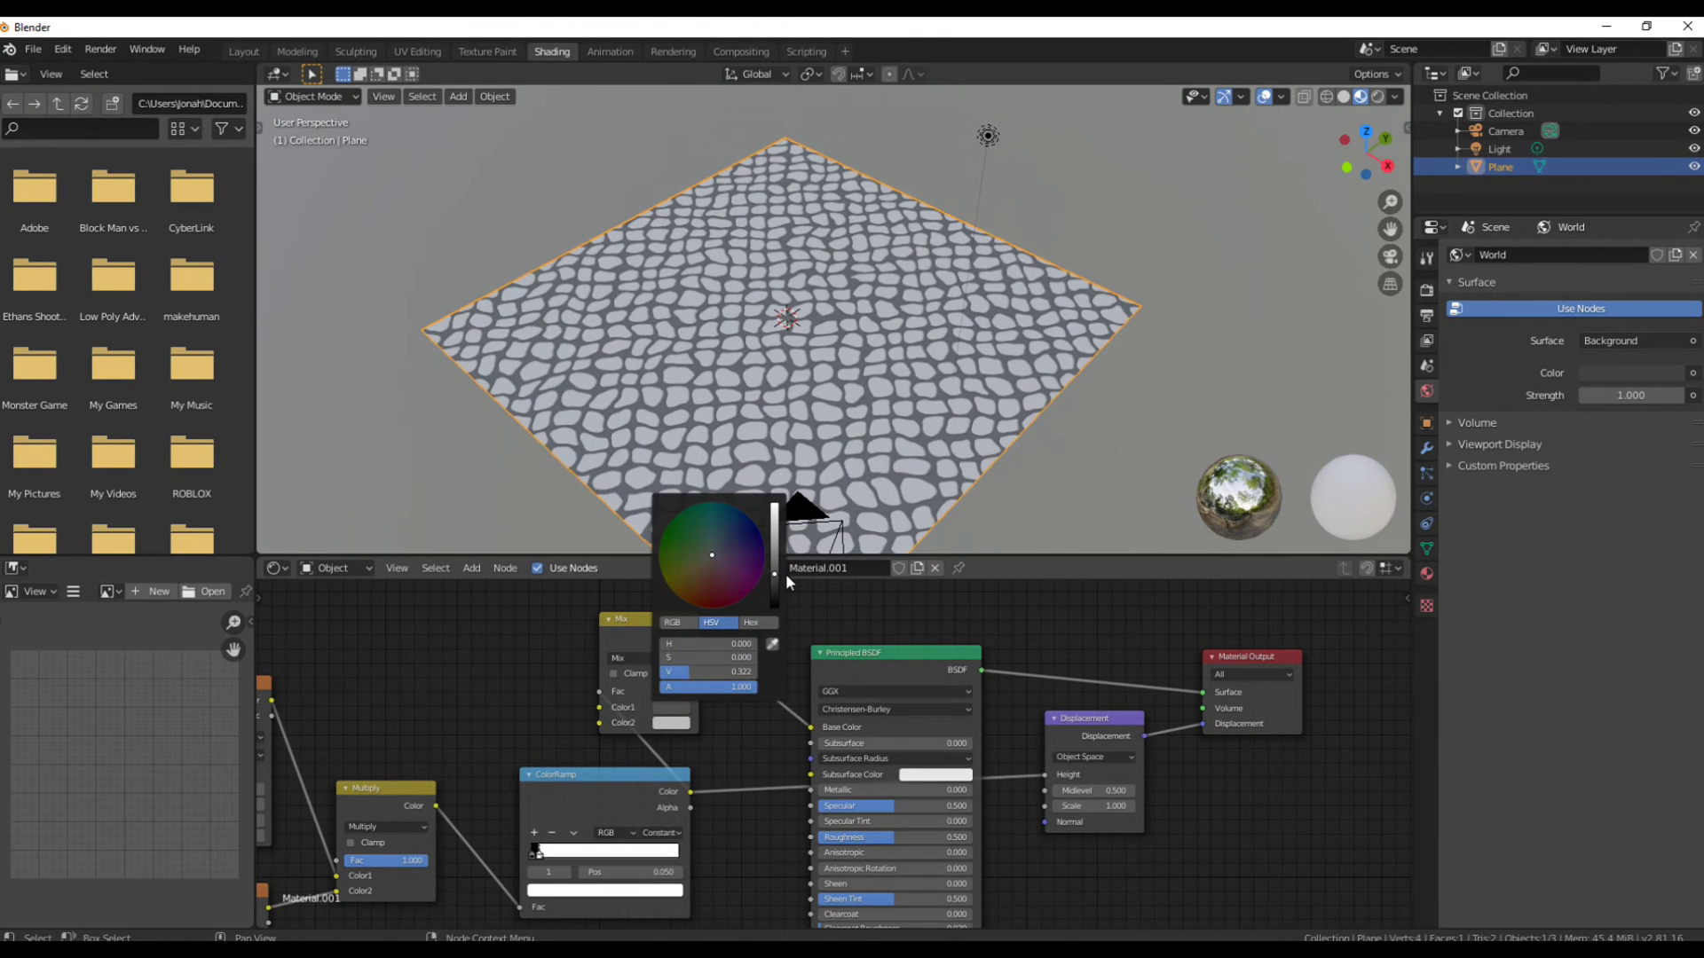
click(671, 723)
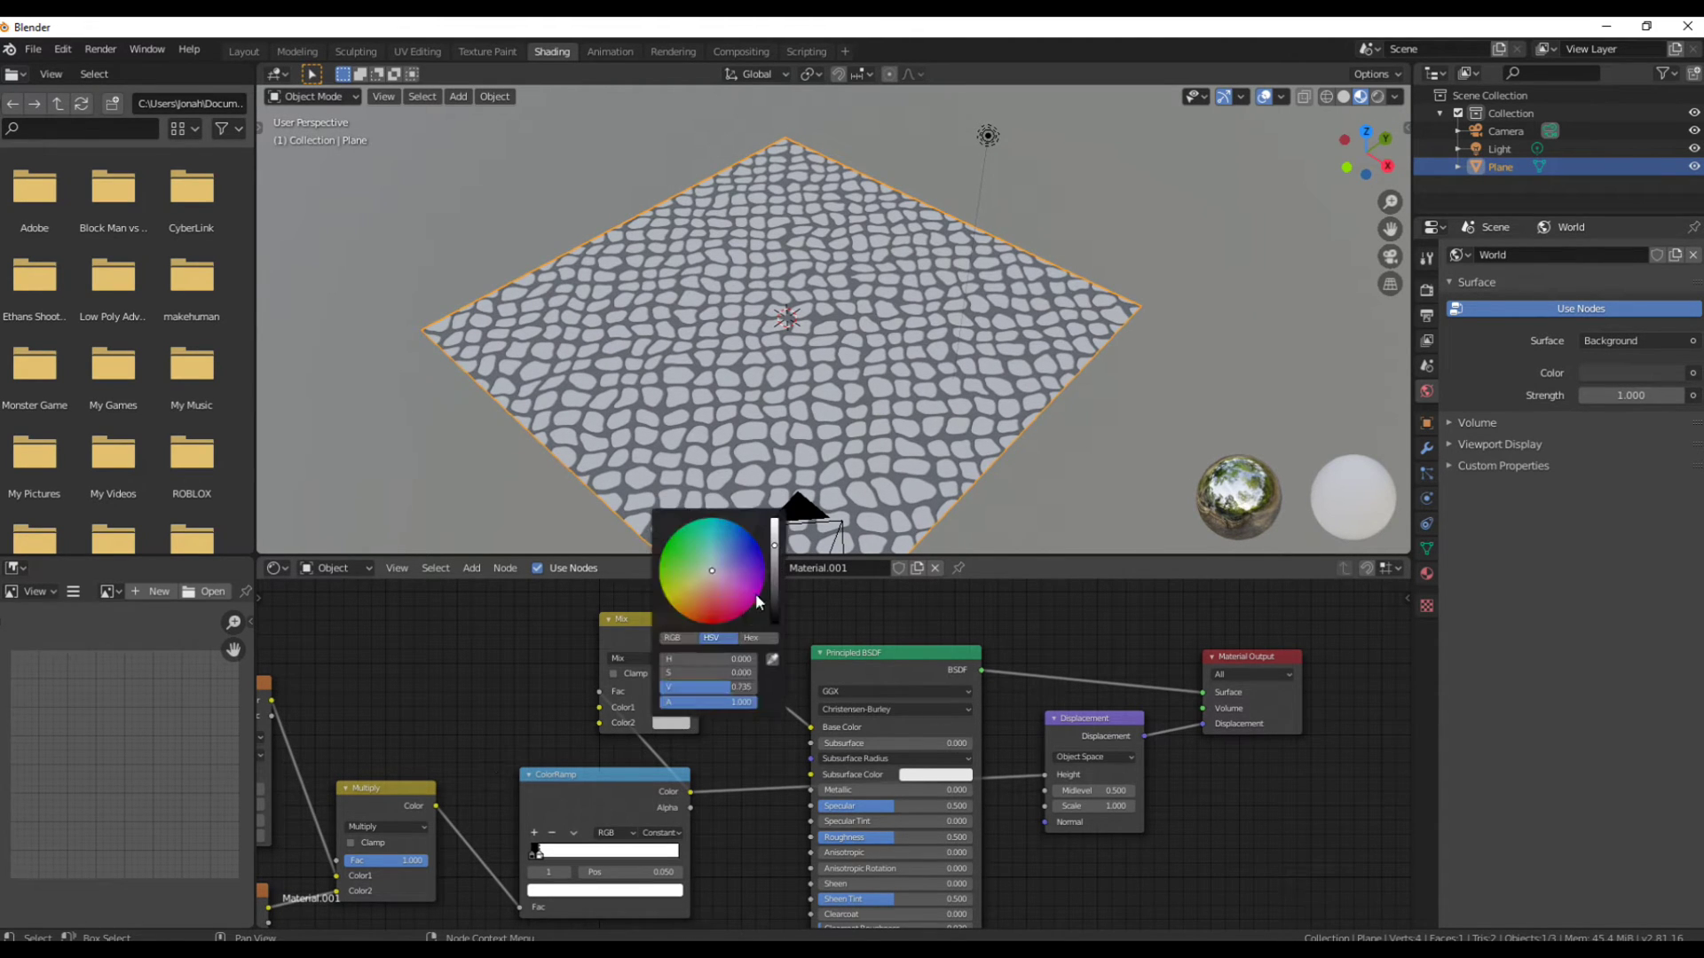
drag(775, 556, 776, 581)
middle_drag(894, 438, 769, 301)
scroll(770, 302, up, 5)
scroll(568, 701, down, 1)
key(shift+a)
mouse_move(634, 795)
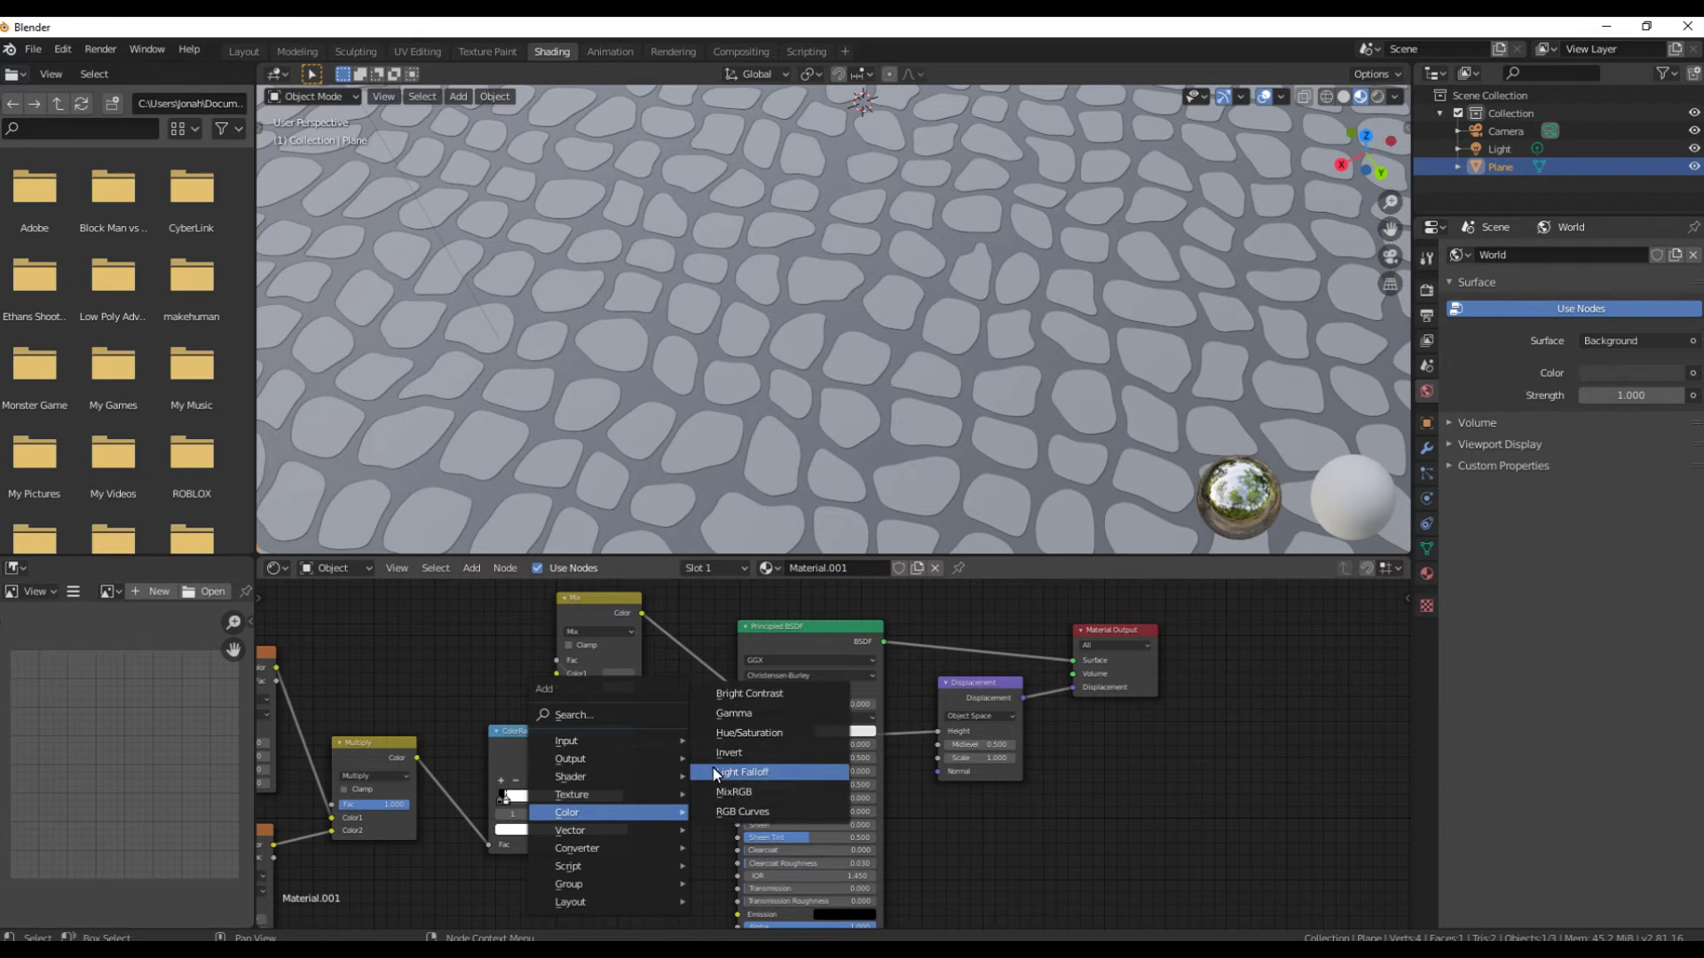
Insert a Mix node between the ColorRamp and Displacement, rearranging the output nodes.
click(742, 793)
click(697, 720)
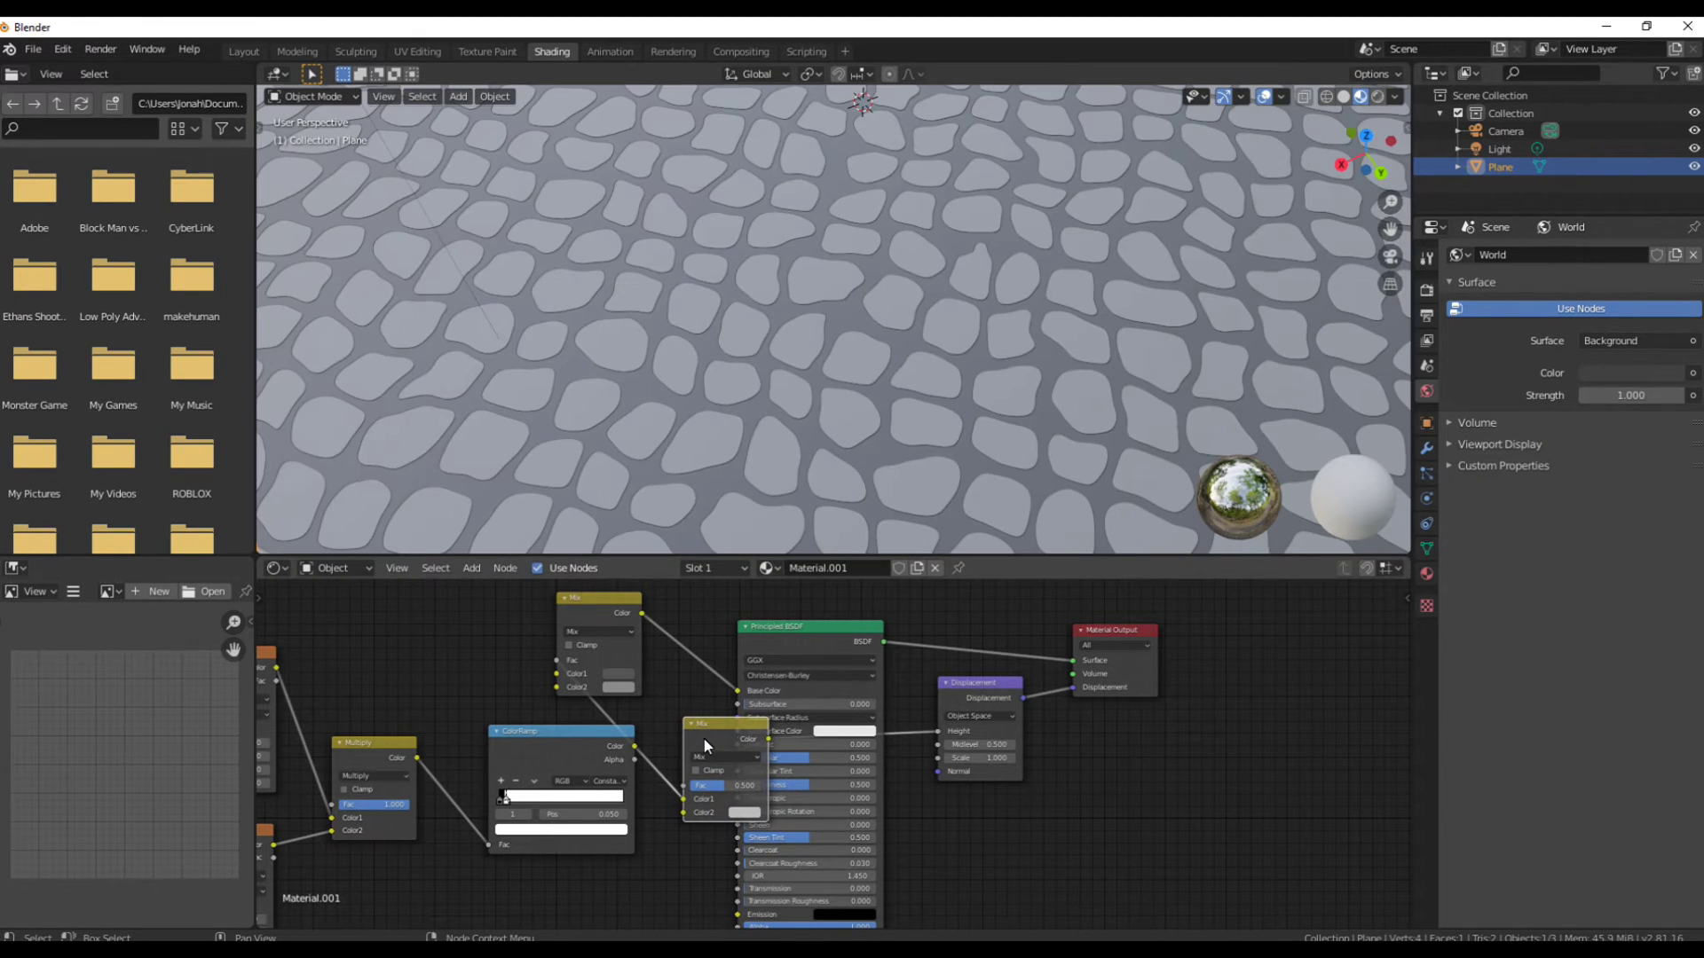
drag(707, 746, 1126, 798)
drag(1120, 673, 1265, 700)
middle_drag(1040, 820, 1136, 657)
Add a Noise Texture into the Mix node's Color2 and raise its Detail.
key(shift+a)
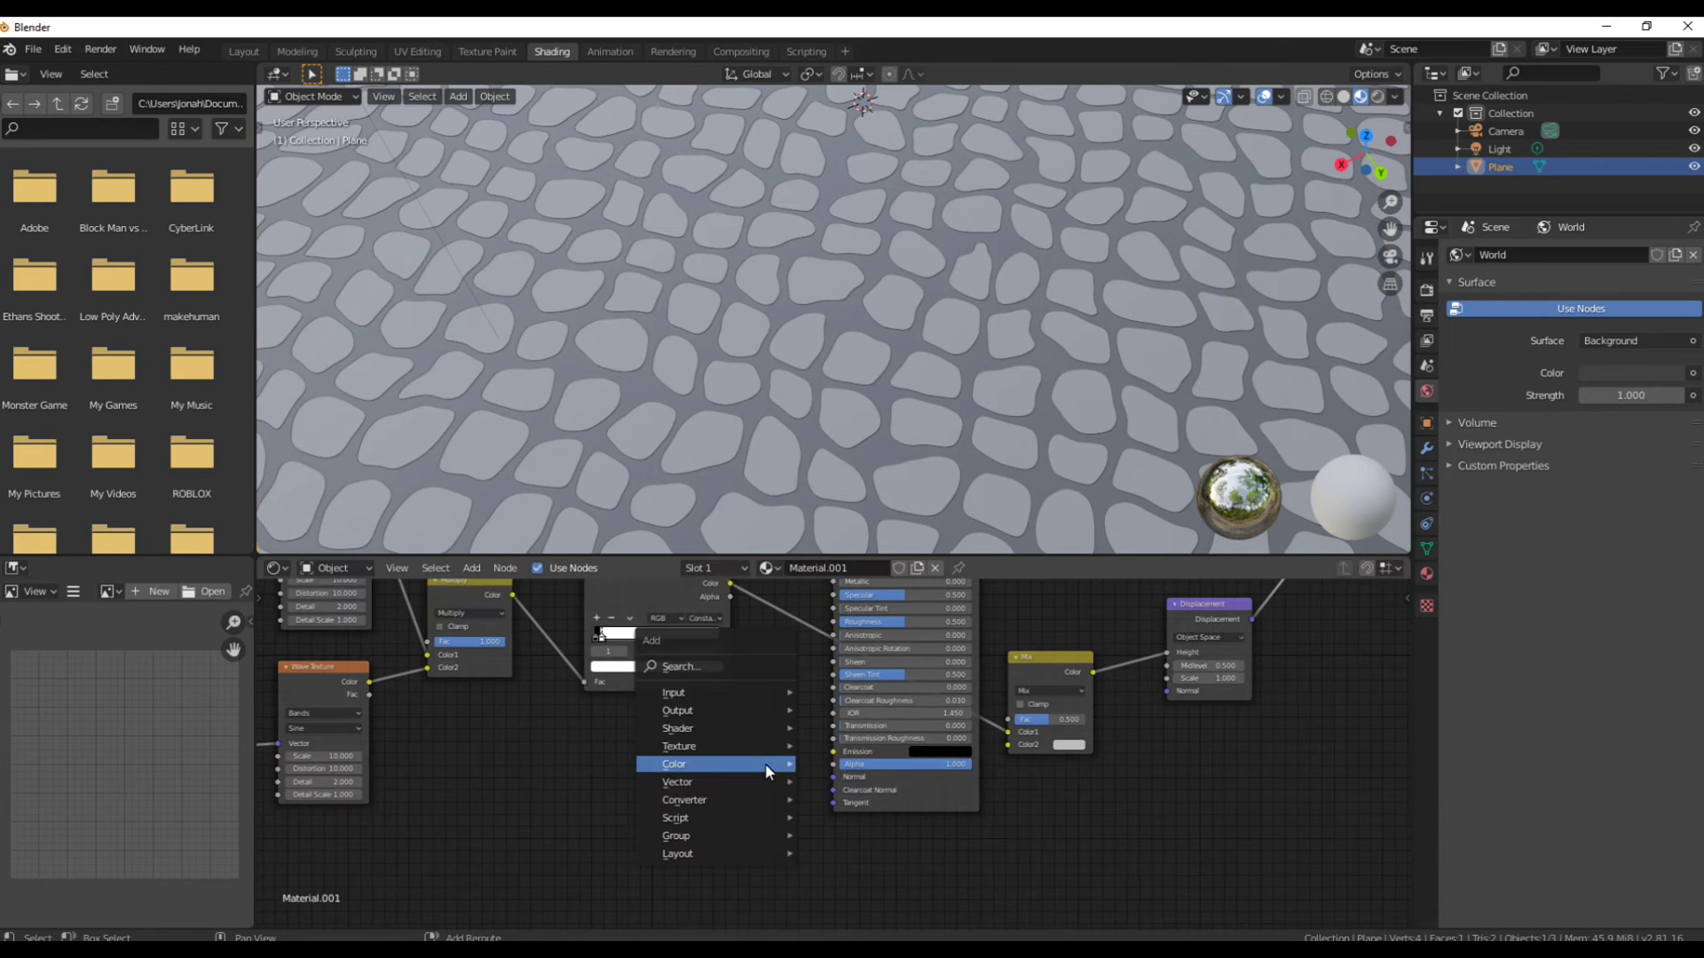
mouse_move(719, 746)
click(864, 647)
click(621, 742)
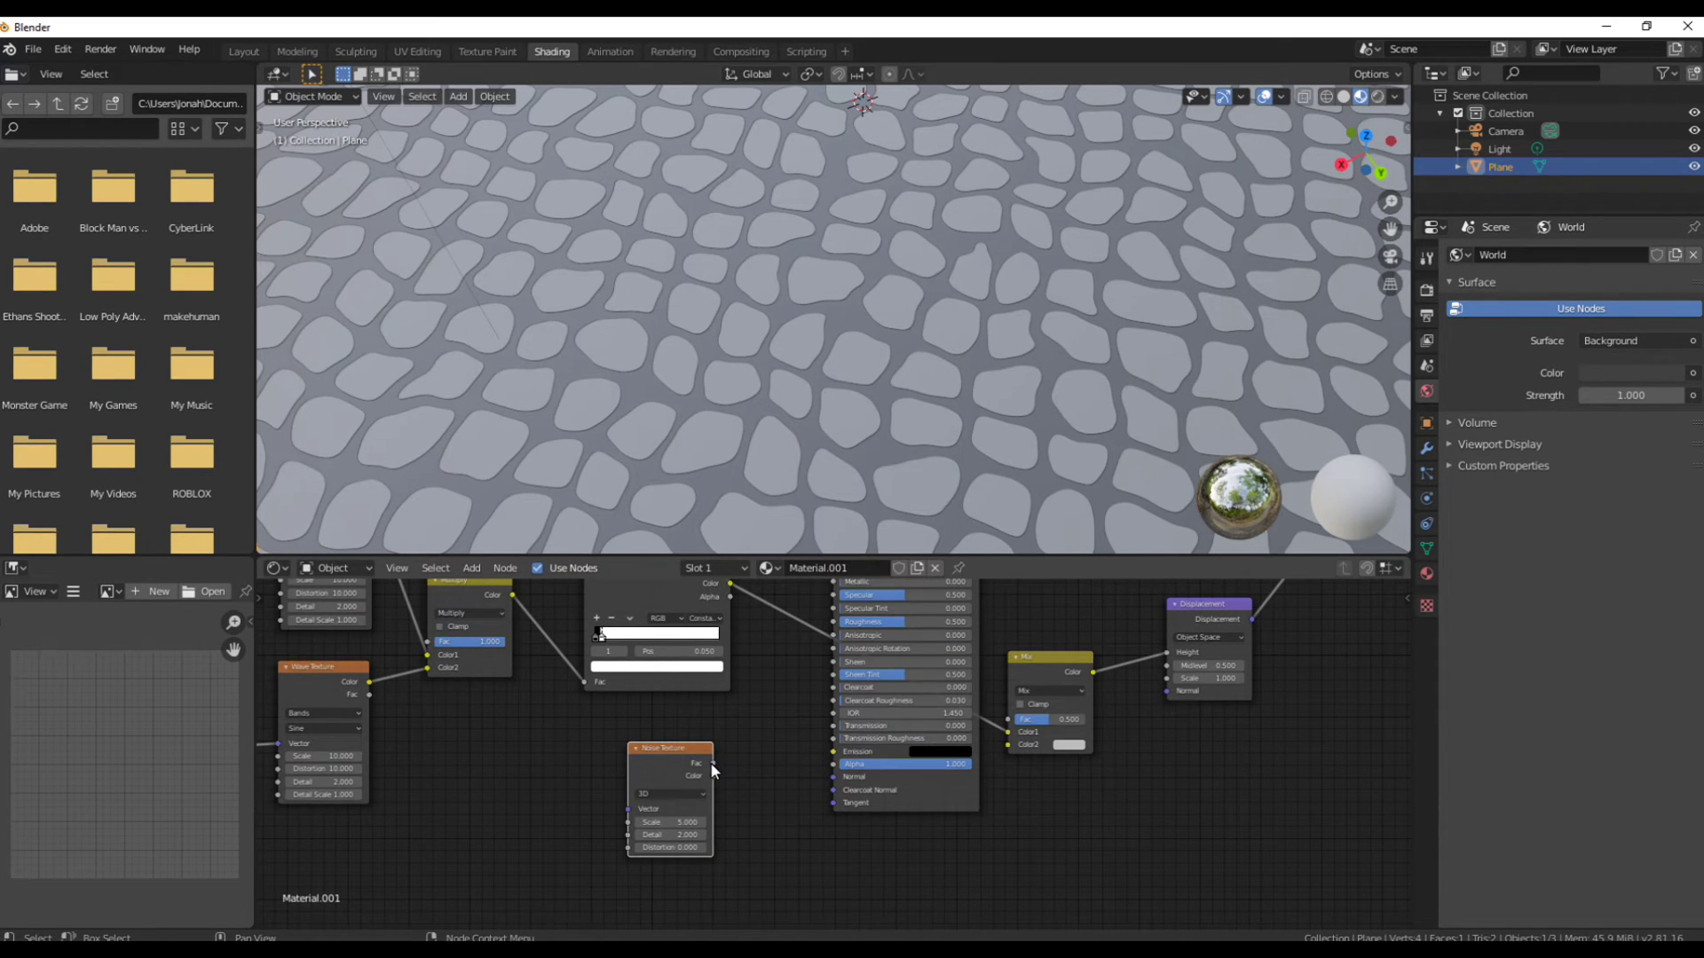
drag(712, 763, 1008, 744)
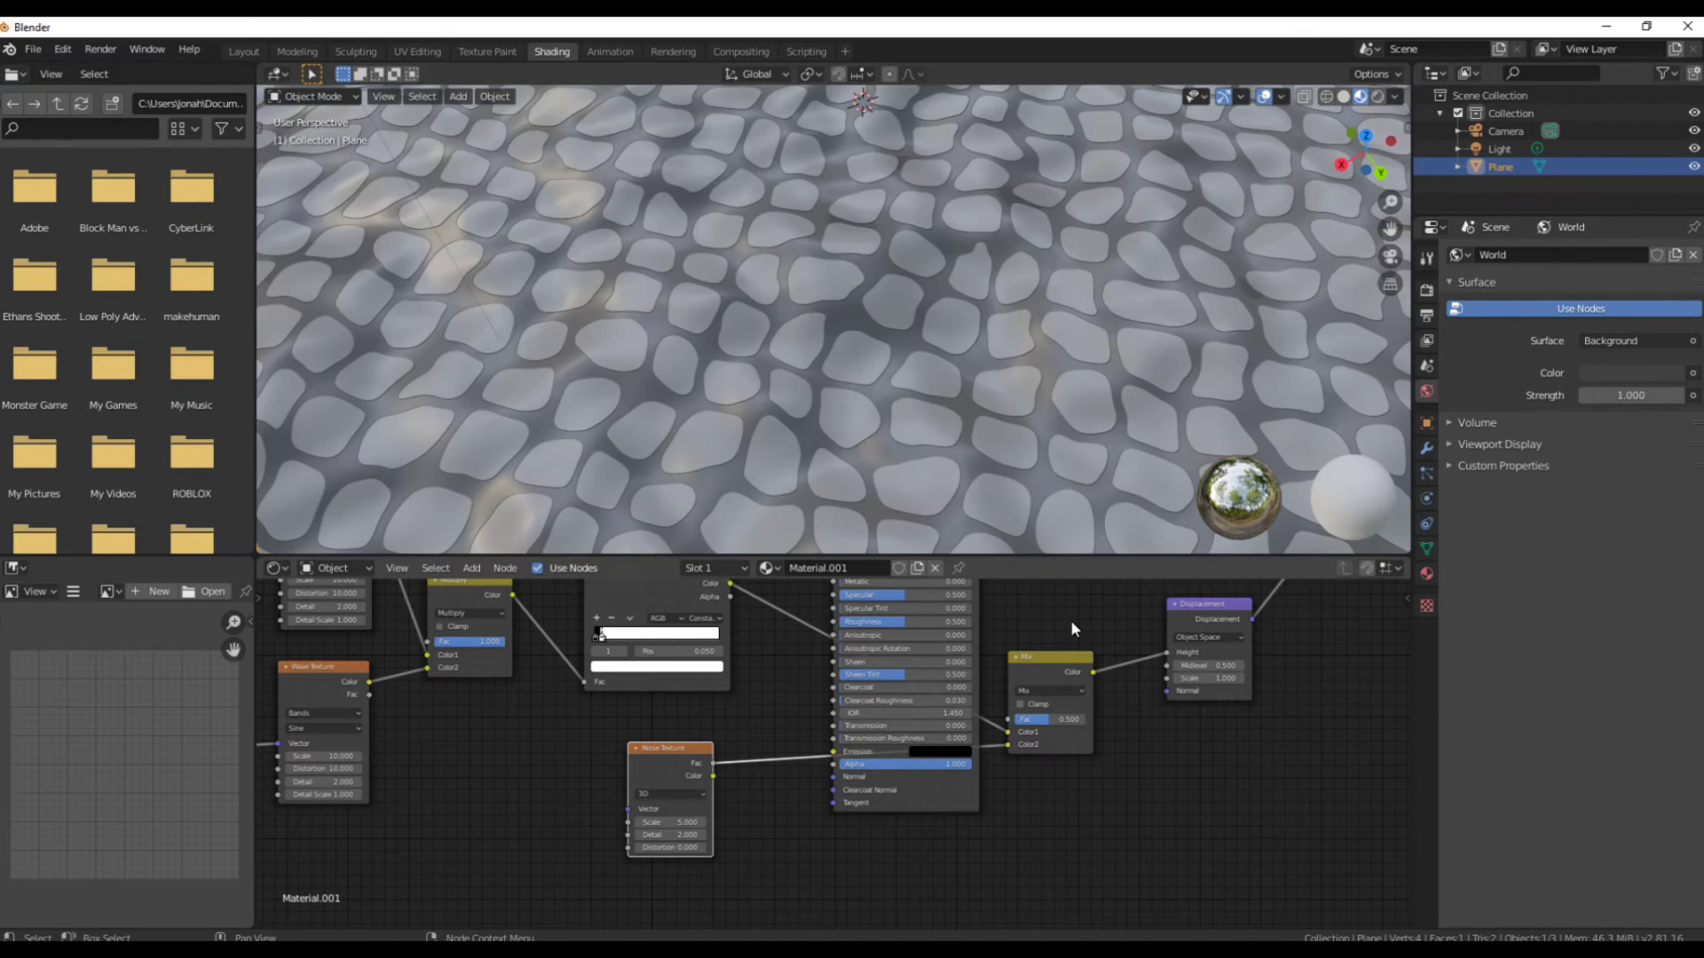
middle_drag(1020, 515, 843, 532)
drag(675, 834, 1119, 903)
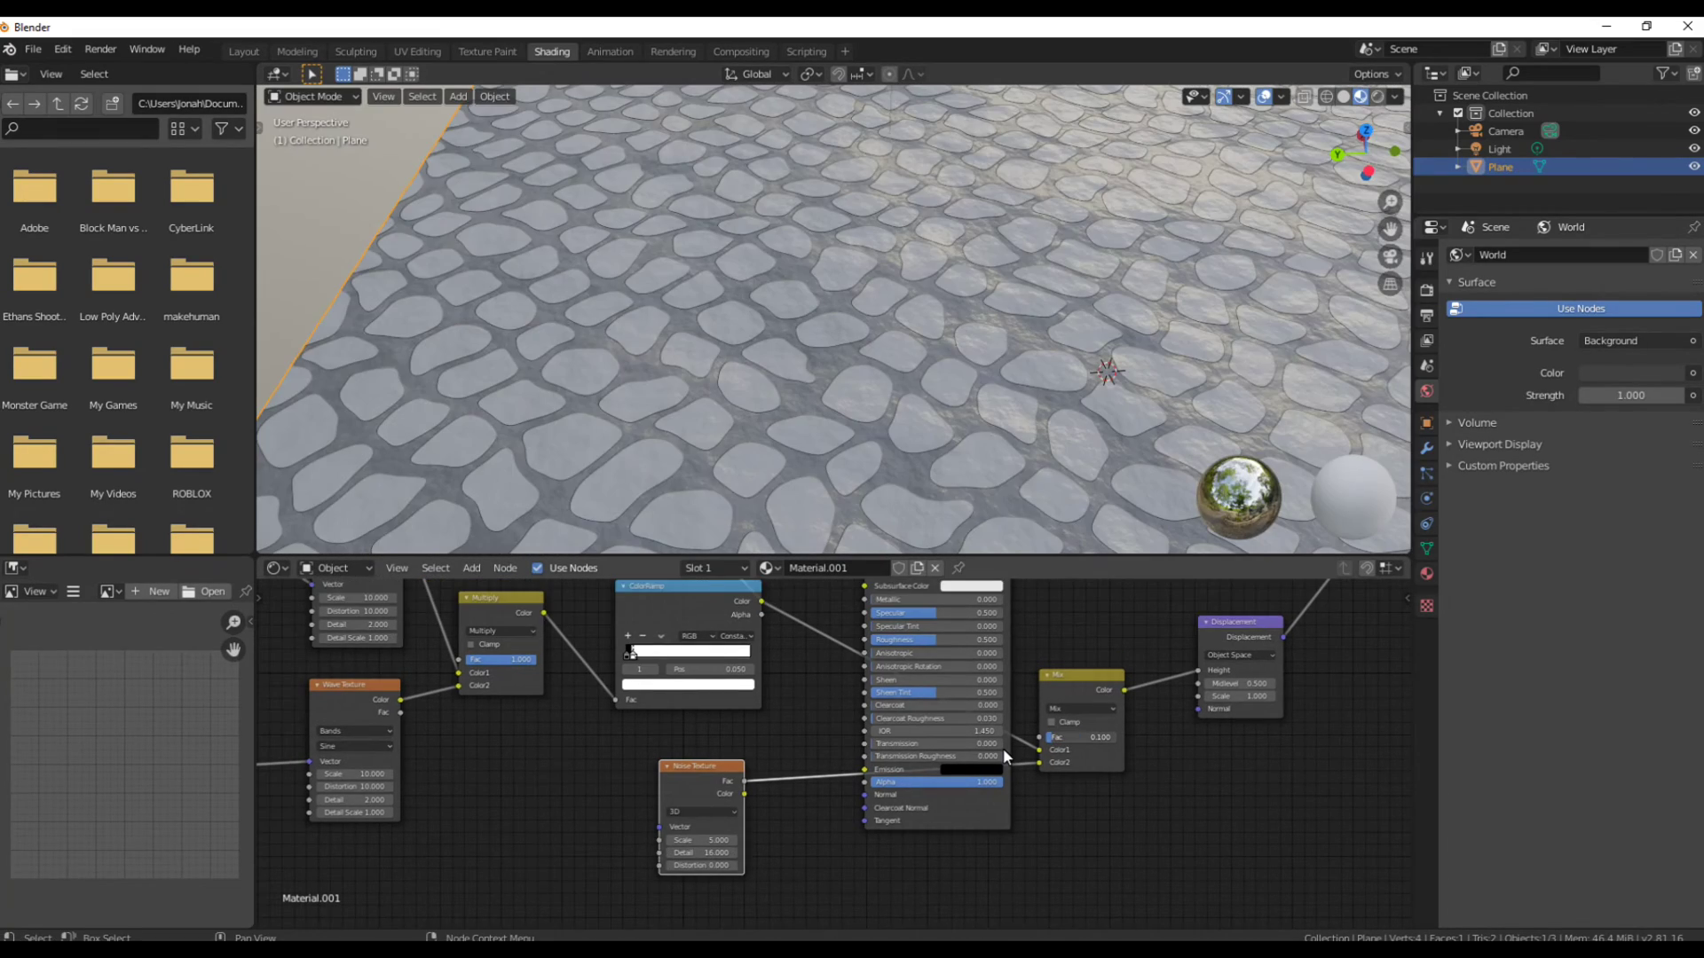
Set Bright to -0.25 on the Bright/Contrast node after the Noise Texture.
middle_drag(930, 484, 967, 446)
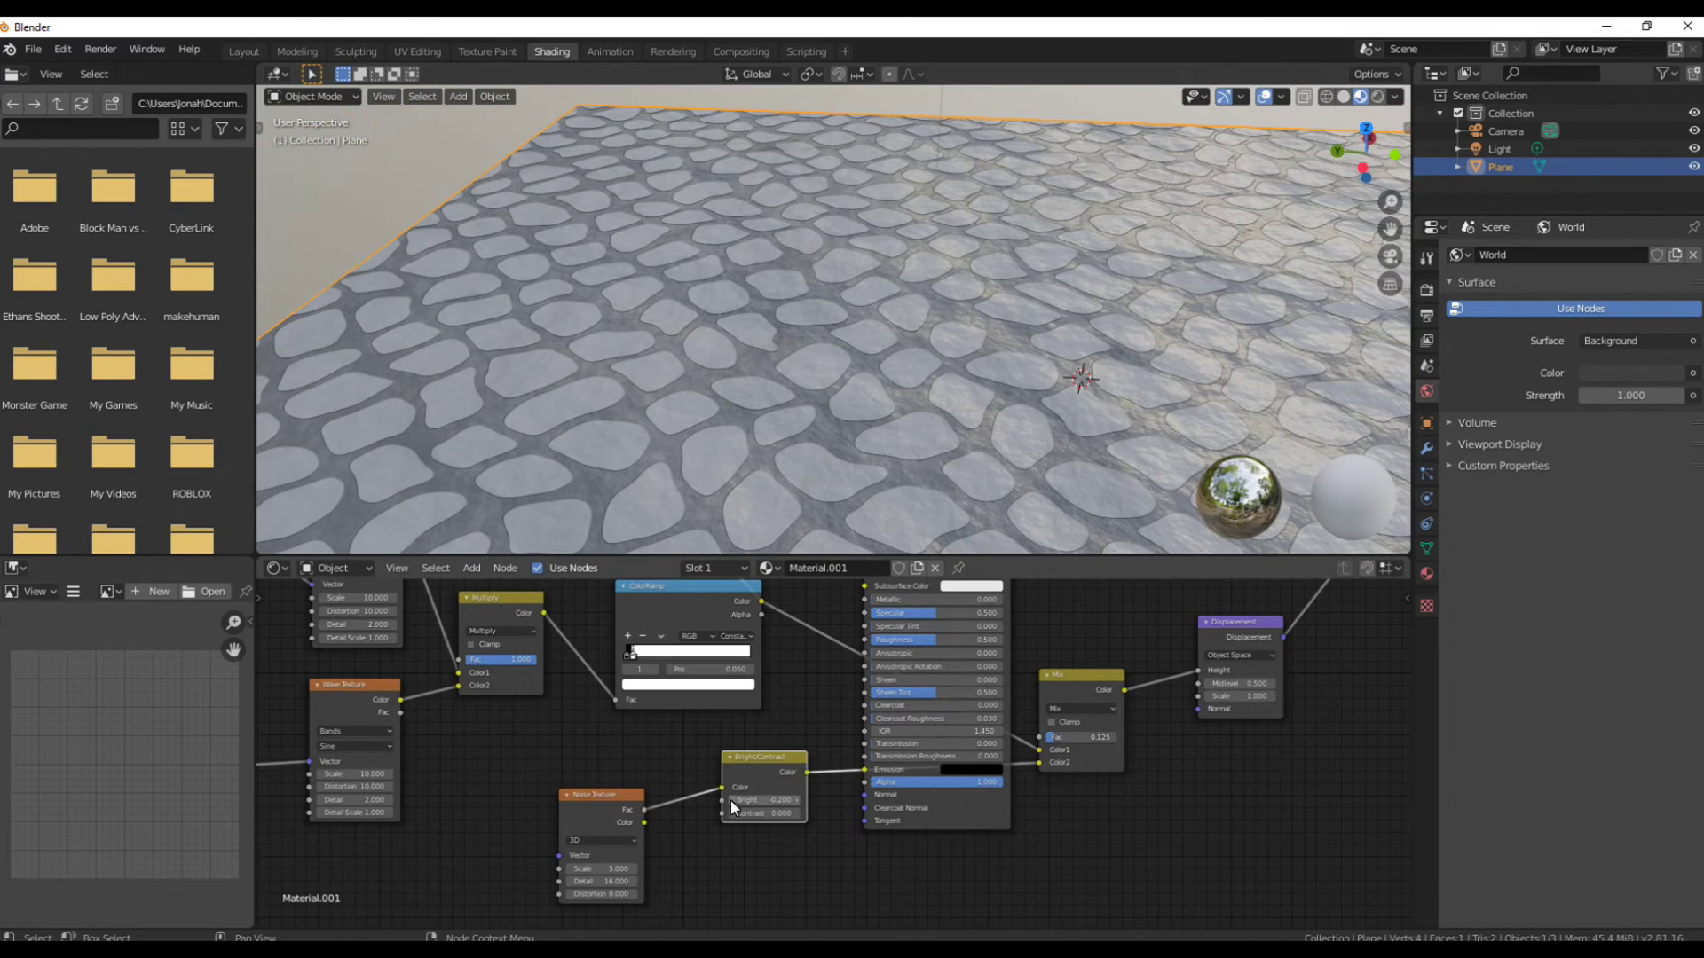
ctrl+scroll(731, 800, down, 6)
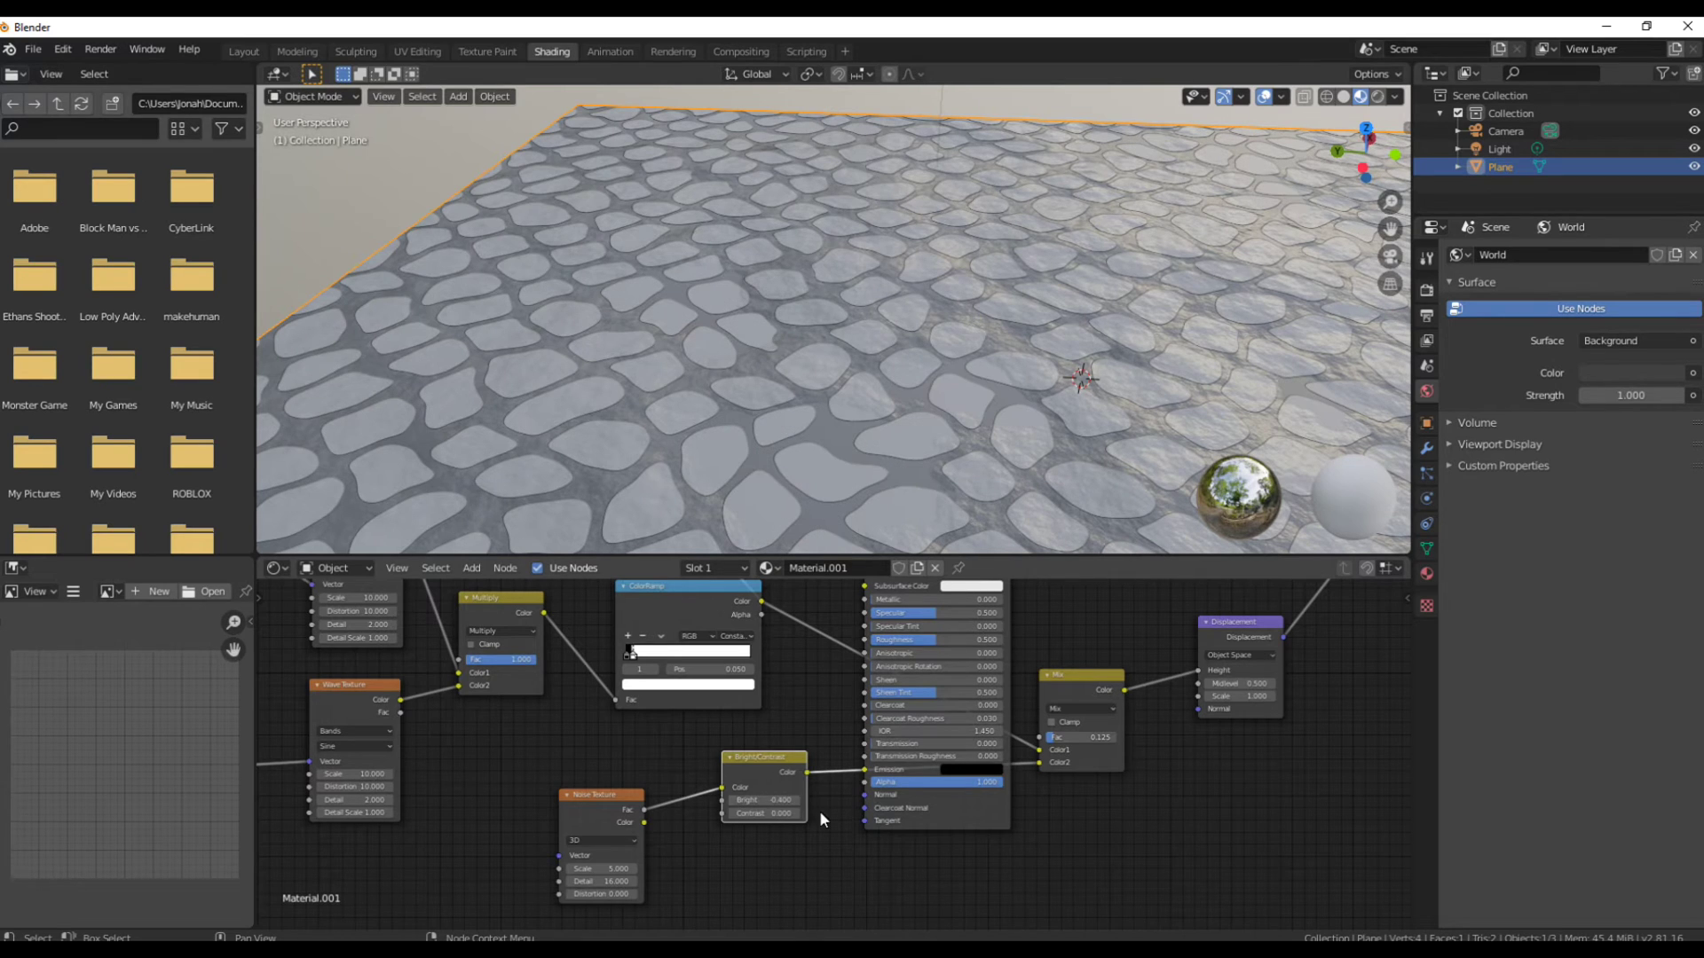
ctrl+scroll(796, 802, up, 1)
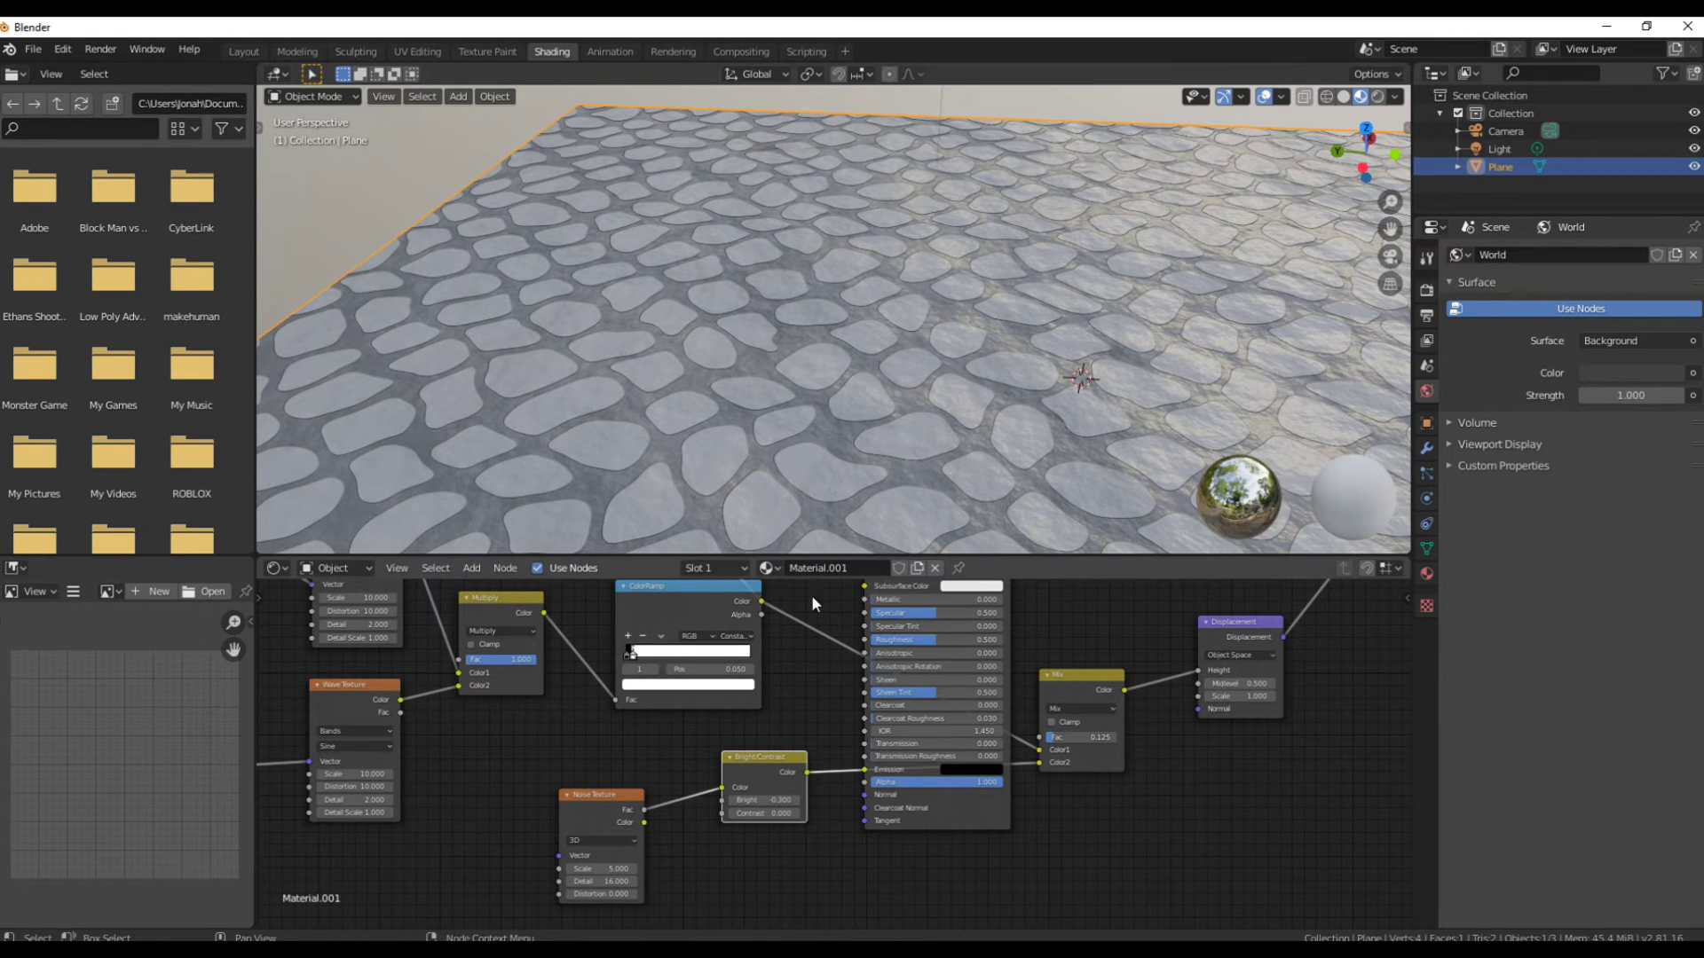
click(778, 801)
text(-25)
scroll(493, 774, up, 2)
middle_drag(561, 717, 679, 812)
Switch the ColorRamp interpolation to Ease.
click(645, 802)
click(637, 821)
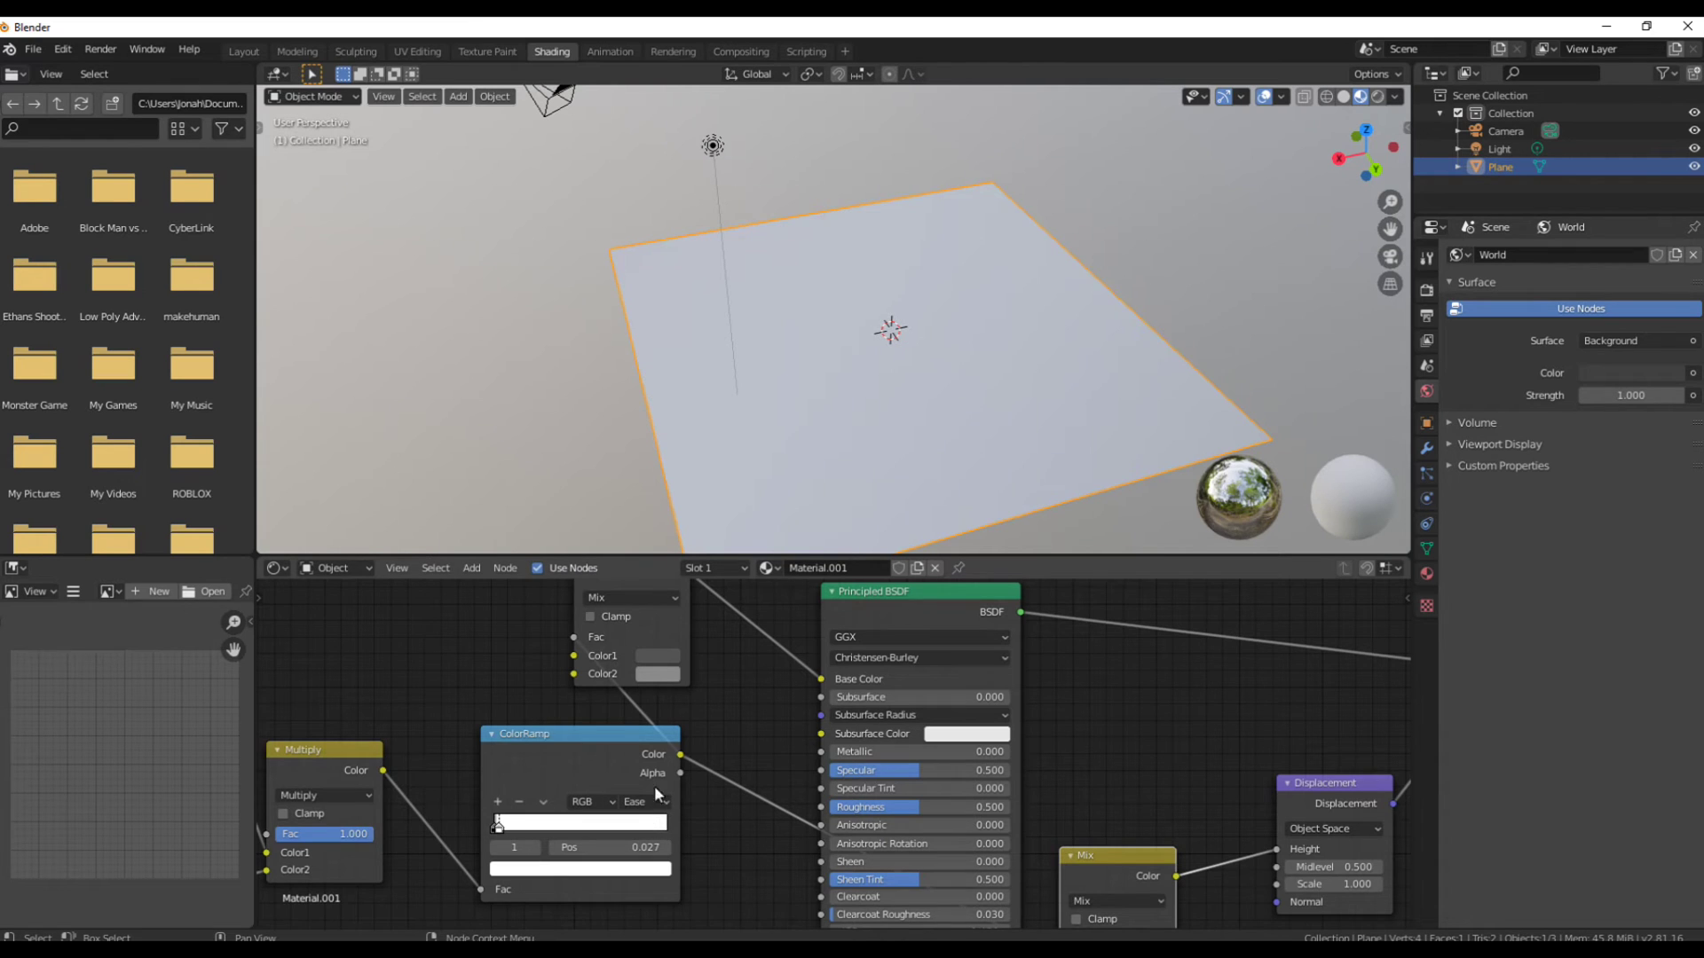
scroll(961, 408, up, 5)
middle_drag(944, 418, 949, 387)
Subdivide the plane in Edit Mode, repeating for a very dense grid.
key(Tab)
scroll(926, 385, down, 4)
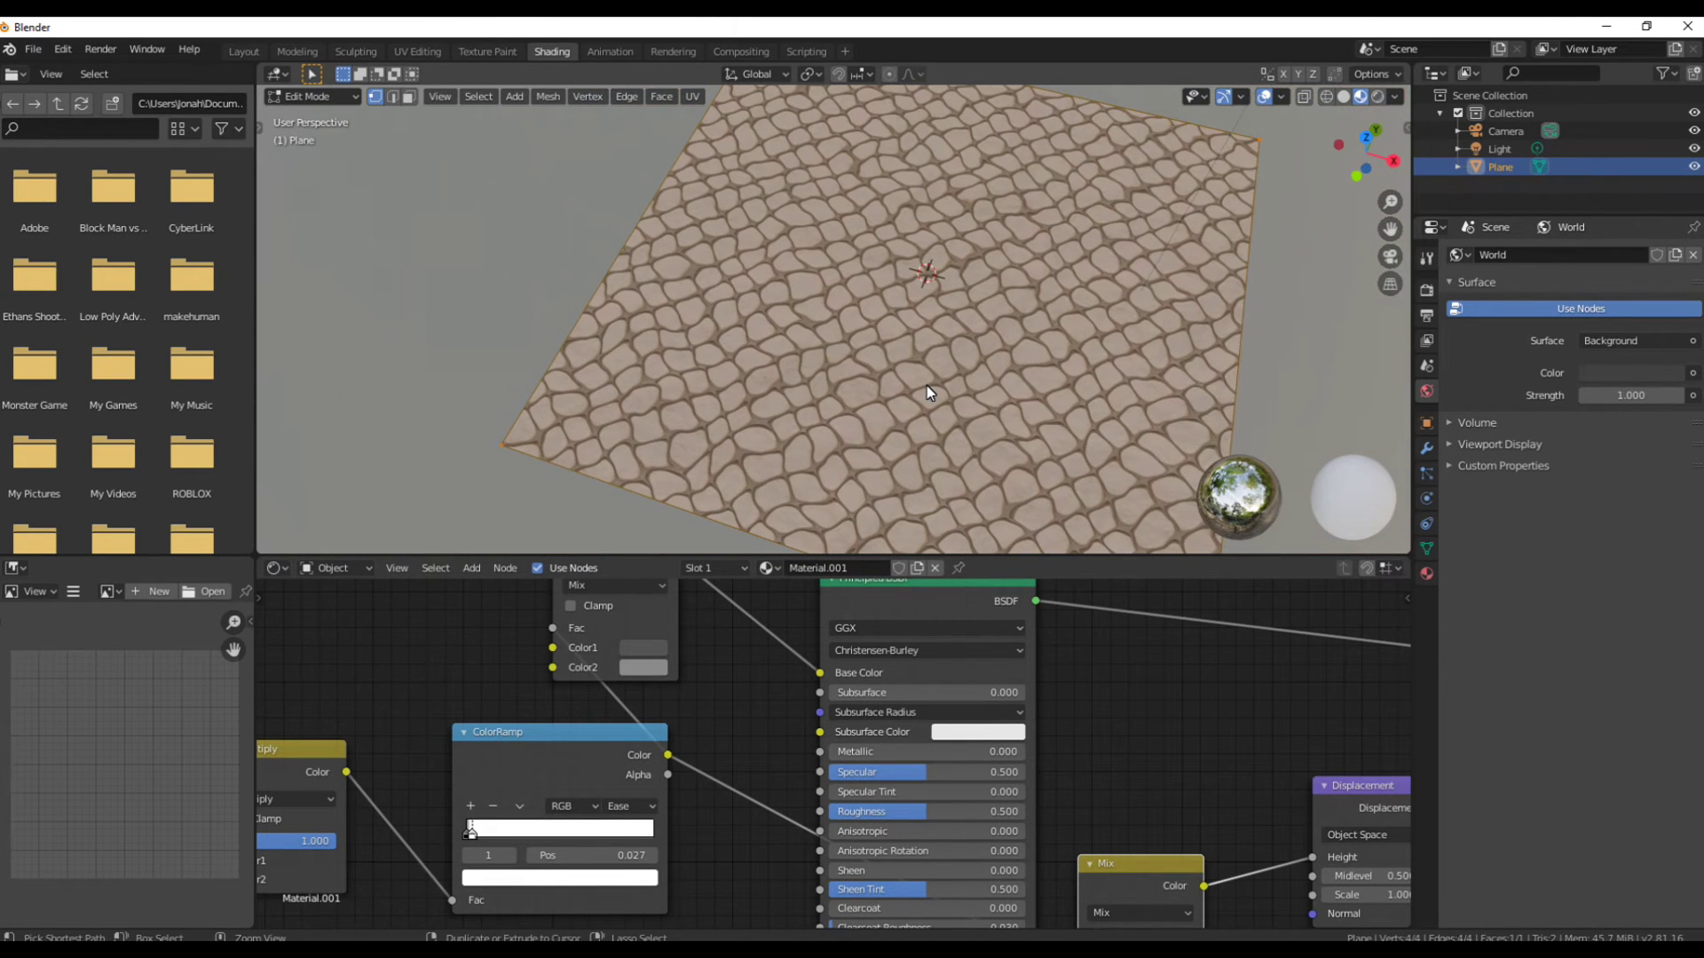
right_click(927, 385)
click(927, 385)
key(shift+r)
key(shift+r)
key(shift+r)
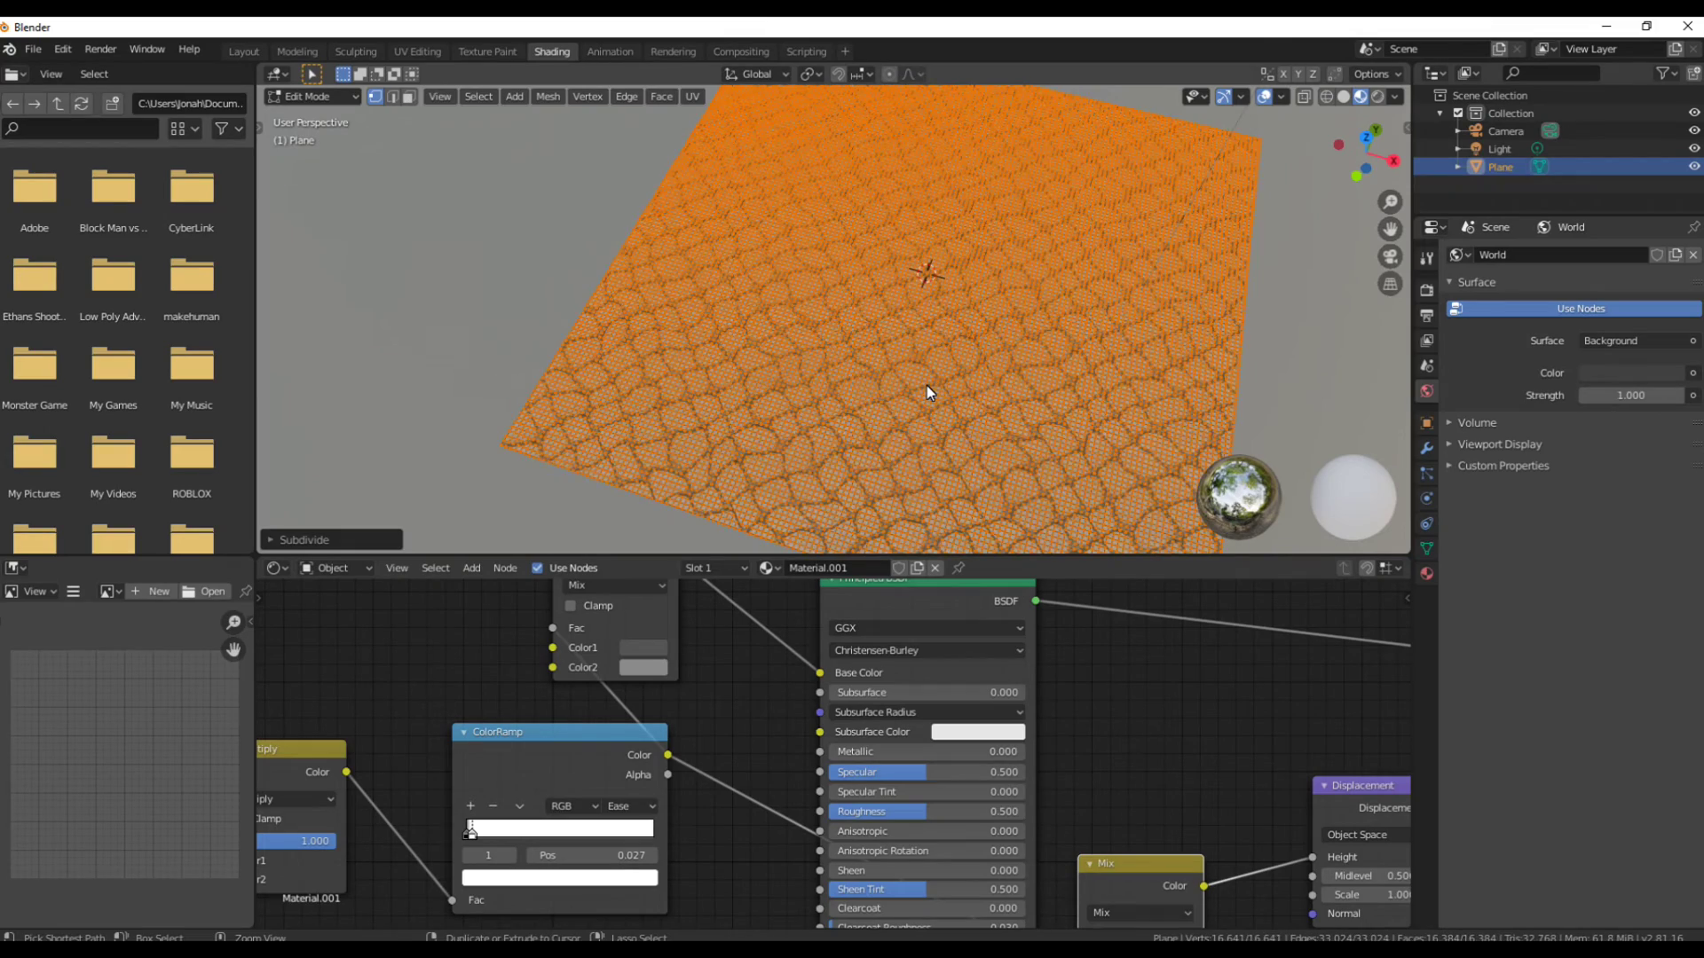
middle_drag(927, 385, 1093, 297)
scroll(1090, 298, up, 4)
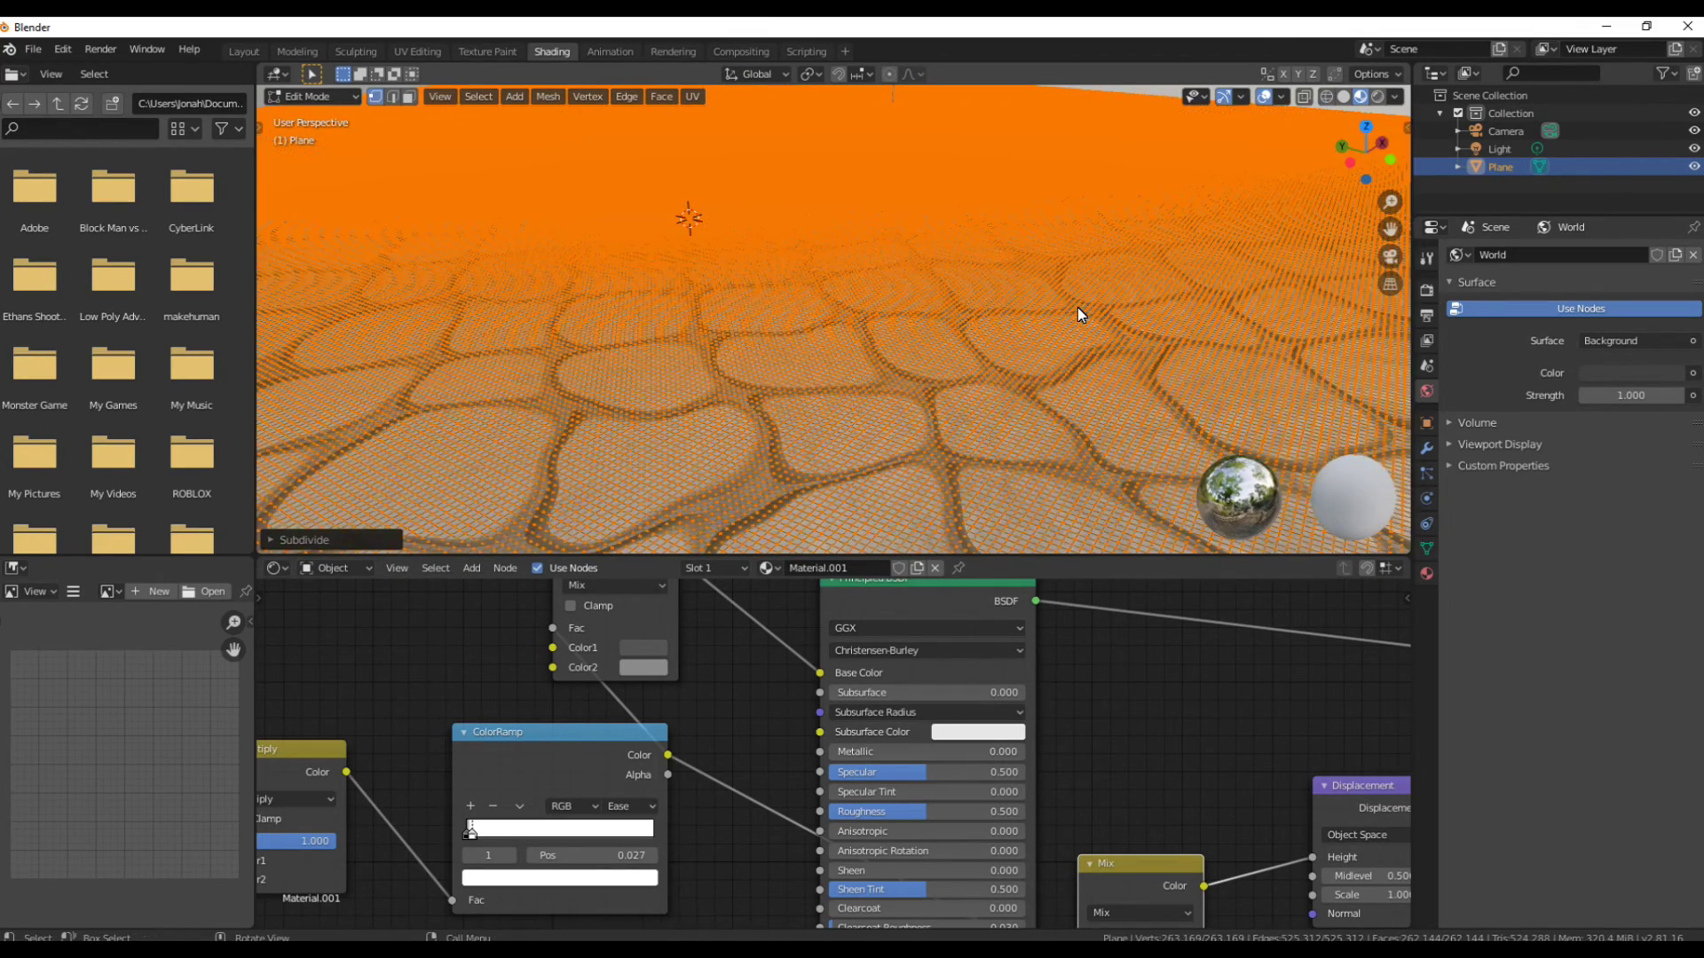
key(Tab)
scroll(1077, 312, down, 5)
Switch the render engine to Cycles with the Experimental feature set.
mouse_move(1077, 312)
middle_down()
mouse_move(896, 364)
mouse_move(1242, 401)
middle_up()
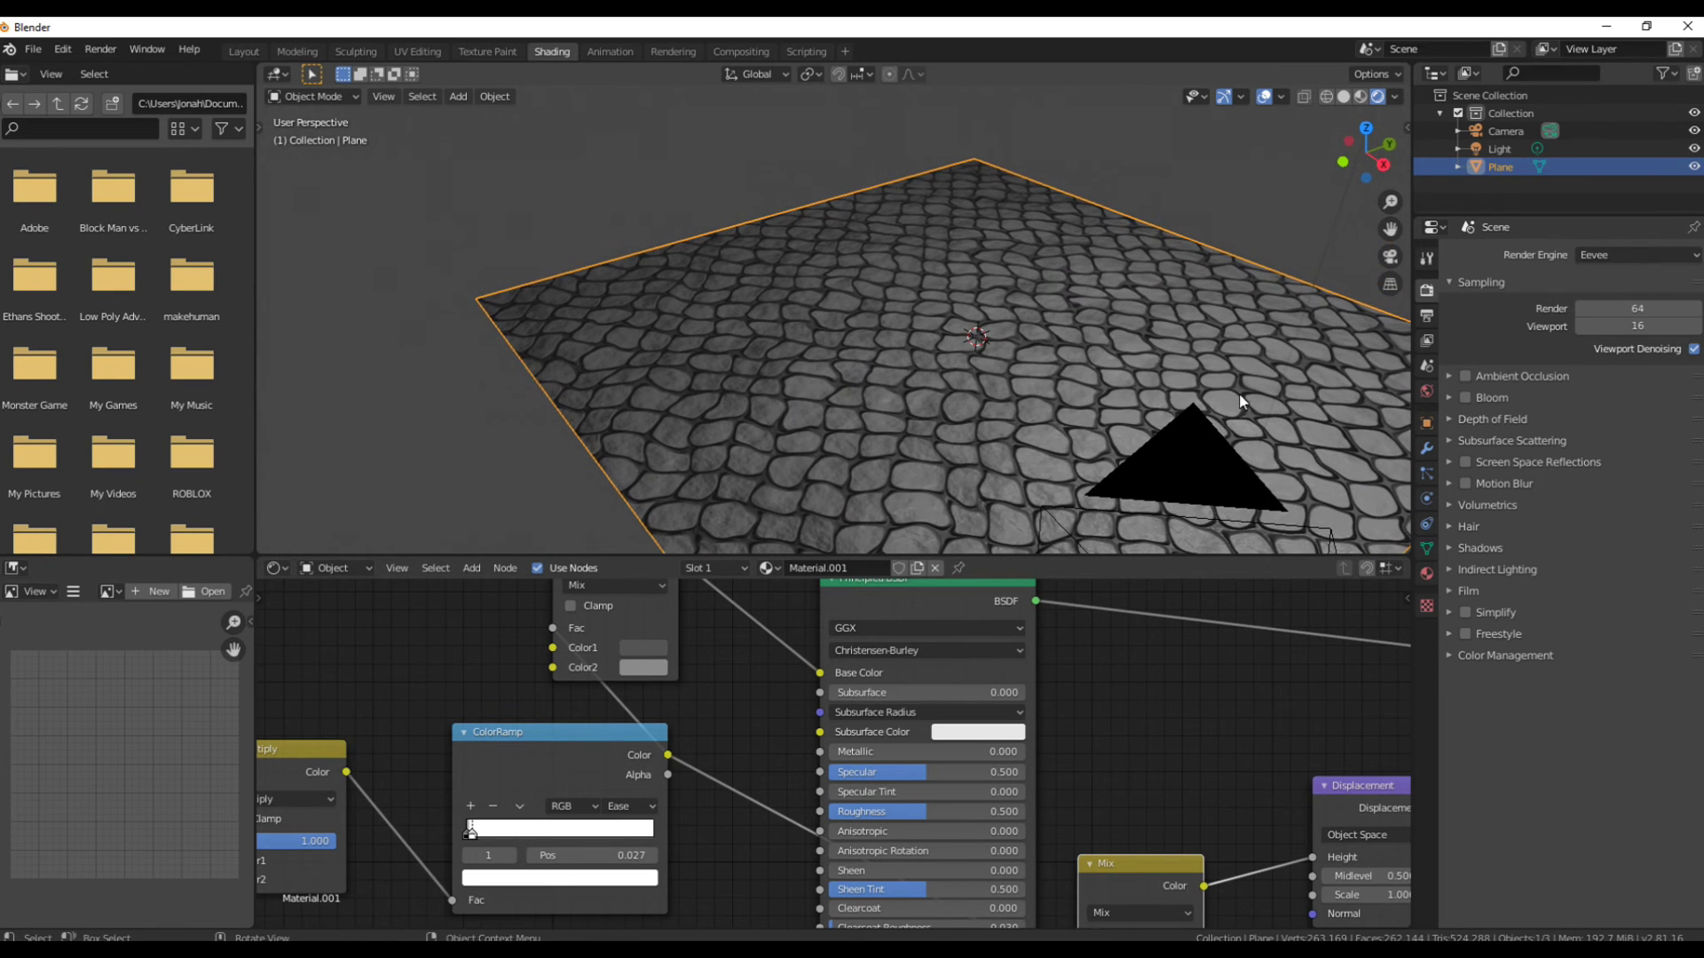
click(1615, 256)
click(1611, 314)
click(1624, 277)
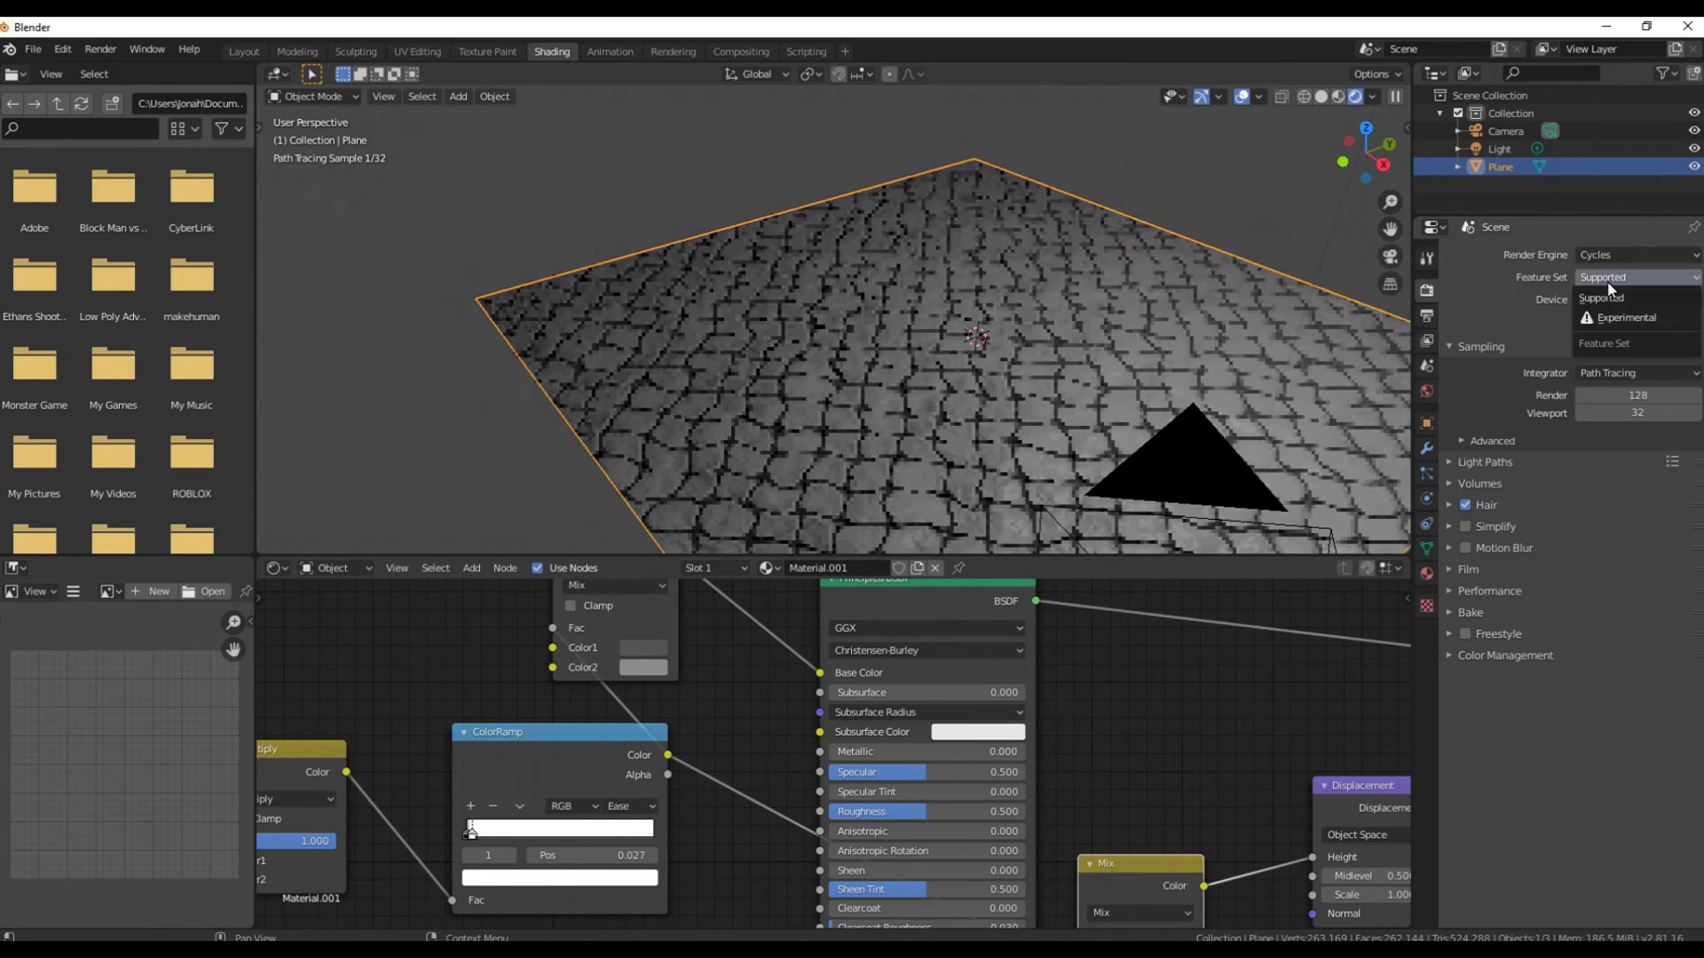
click(1624, 319)
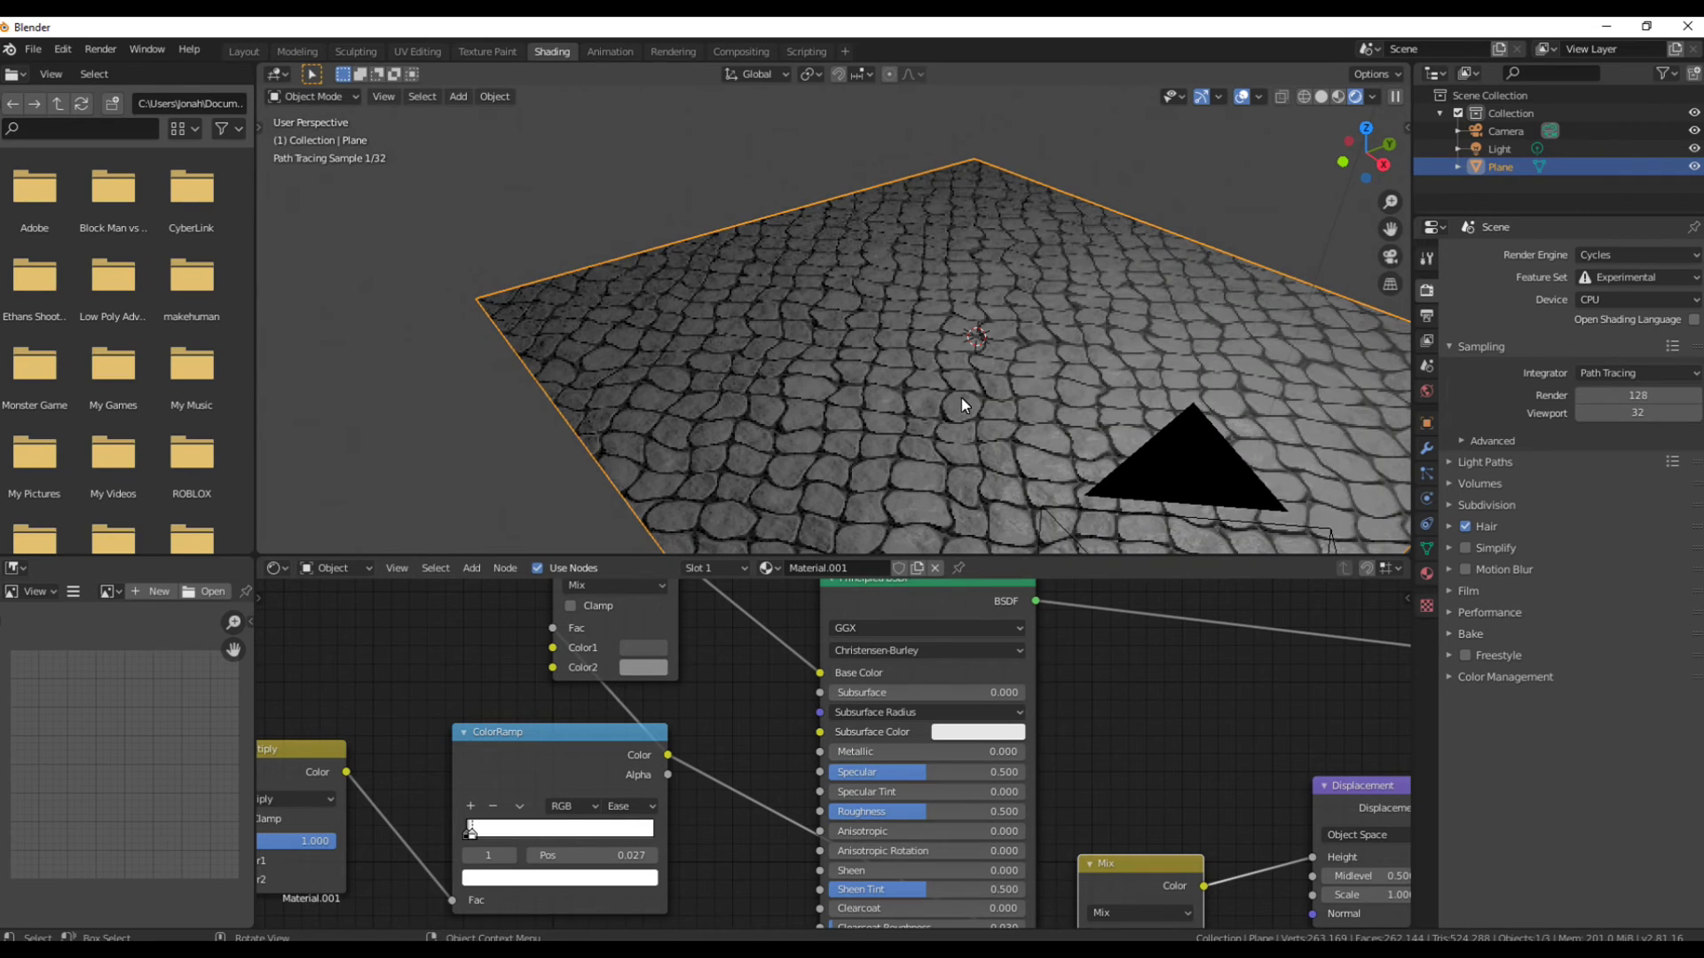
Set the material's surface displacement method to Displacement and Bump in its Settings.
middle_drag(912, 433, 1455, 594)
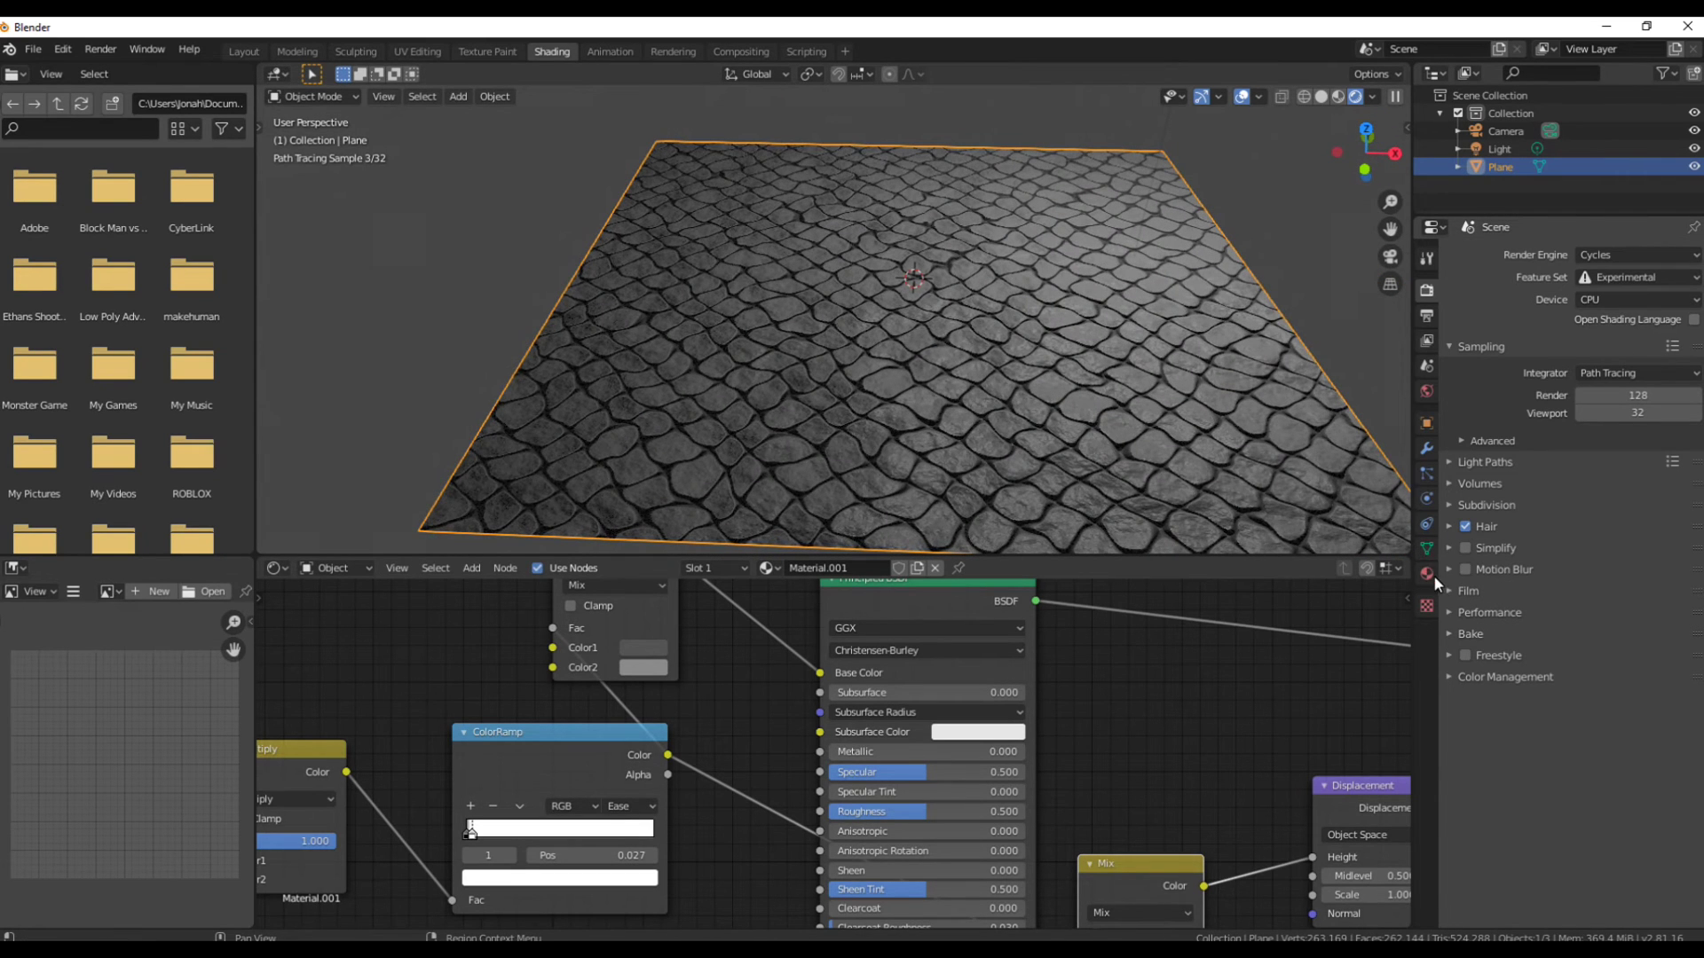
click(1428, 574)
scroll(1504, 445, down, 5)
scroll(1505, 445, down, 4)
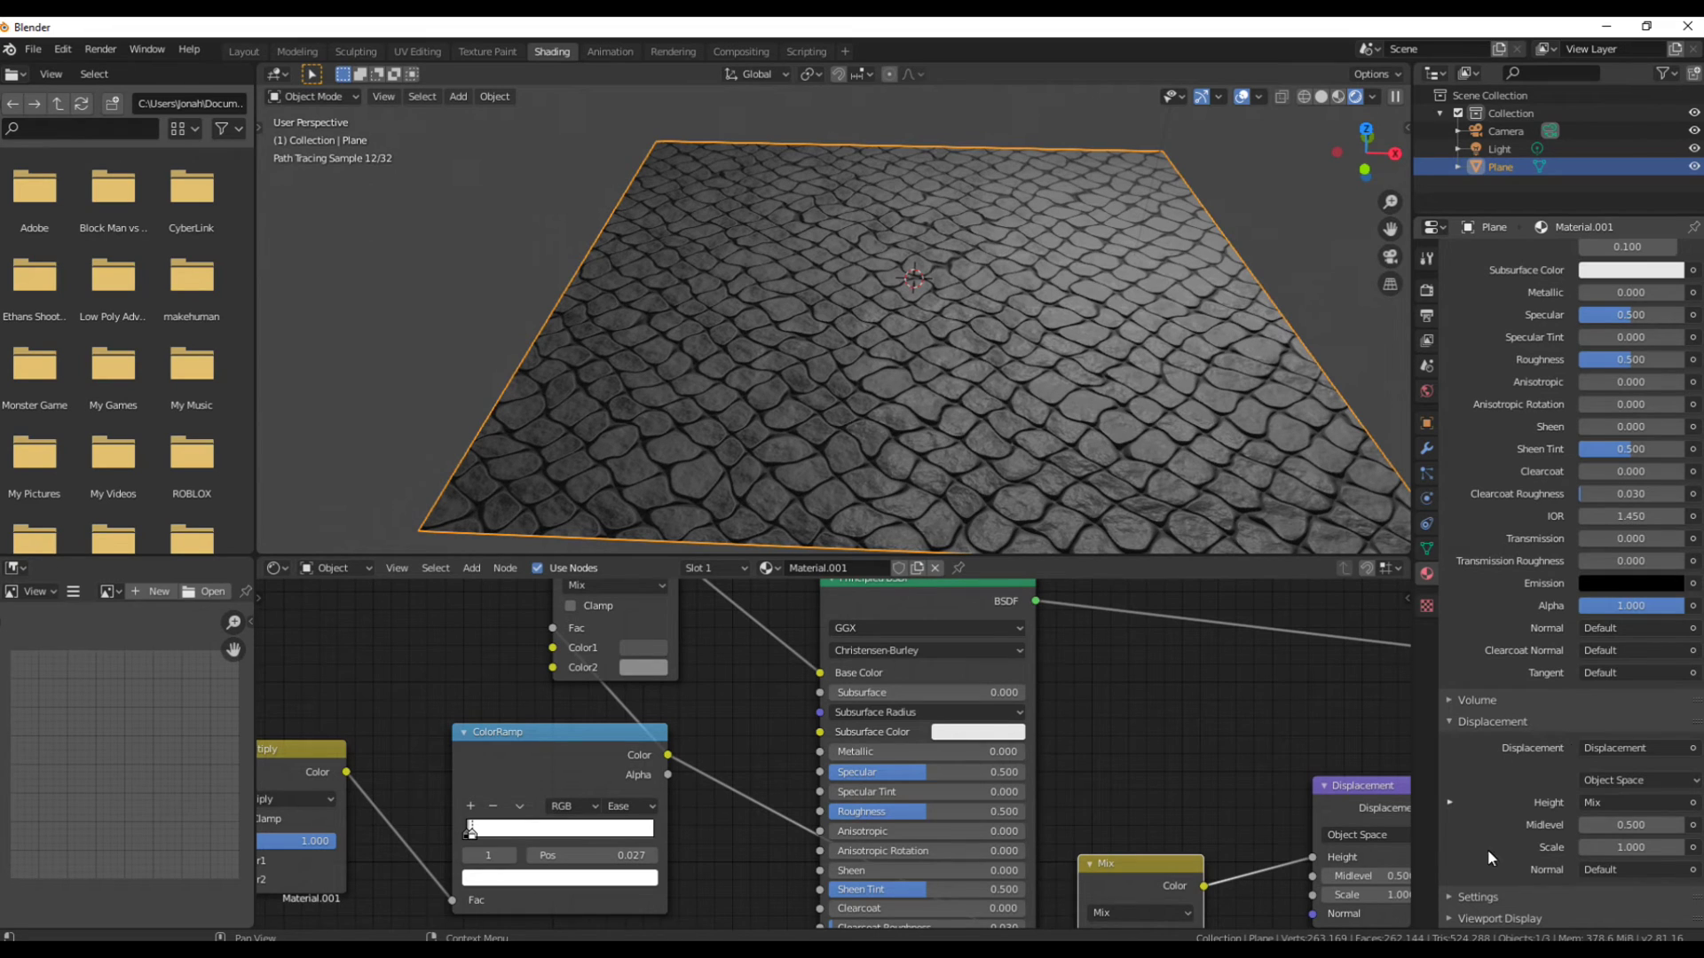
click(1487, 892)
scroll(1496, 835, down, 5)
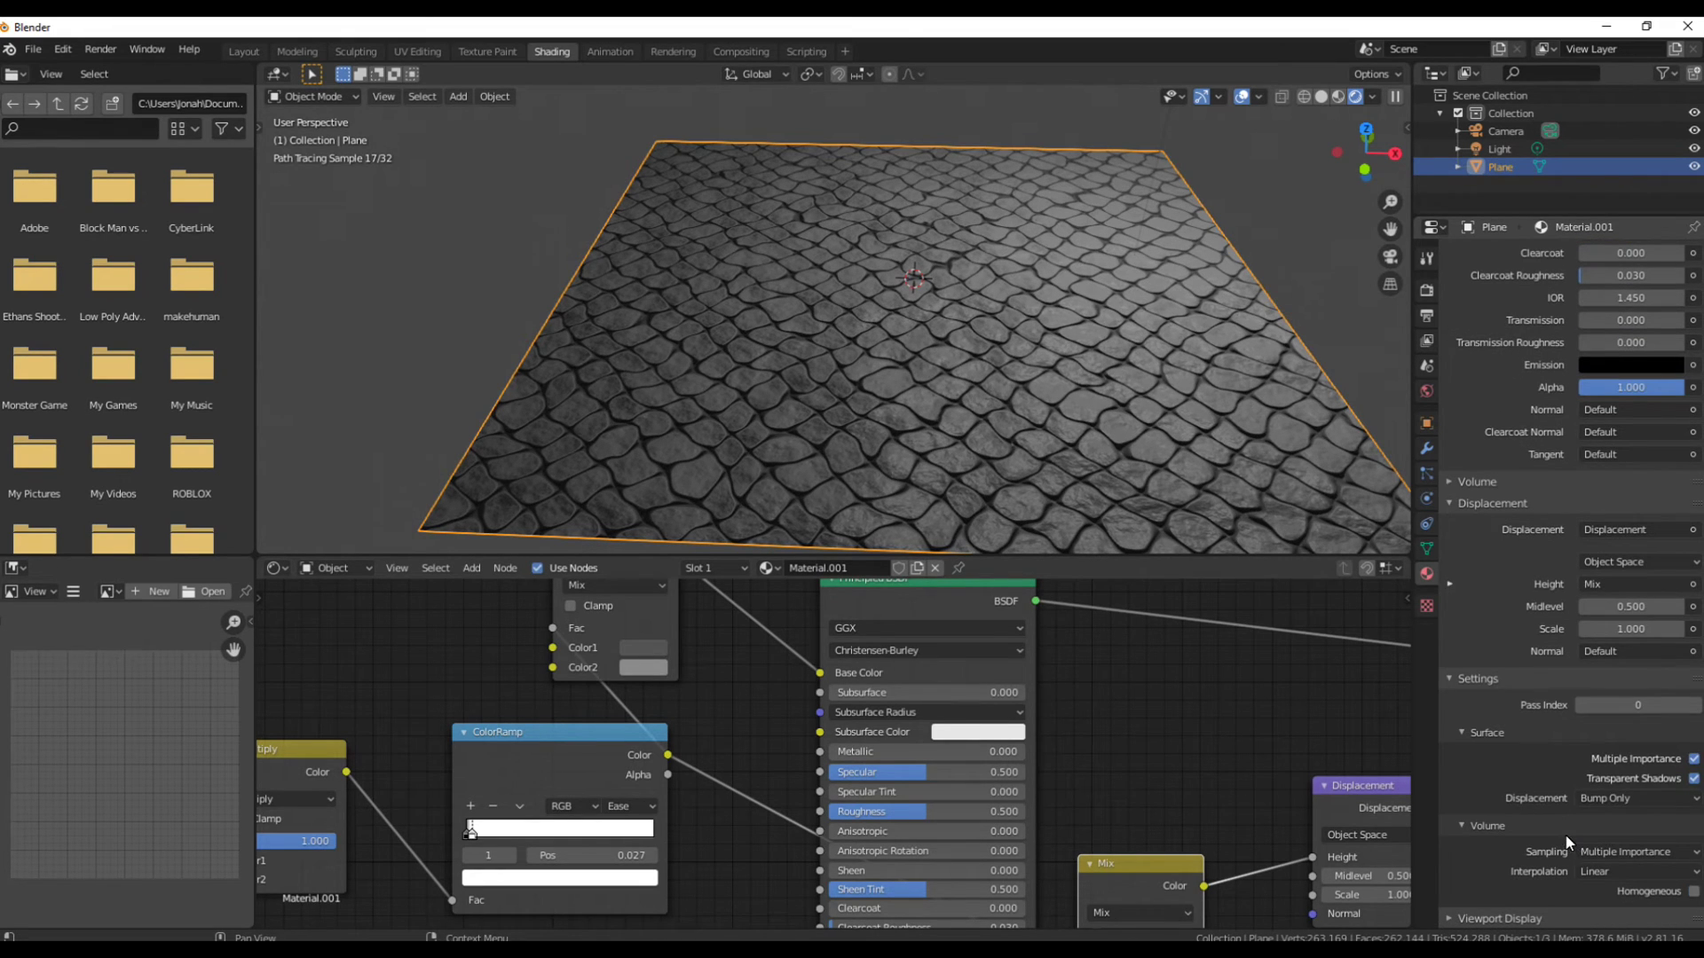
click(1610, 799)
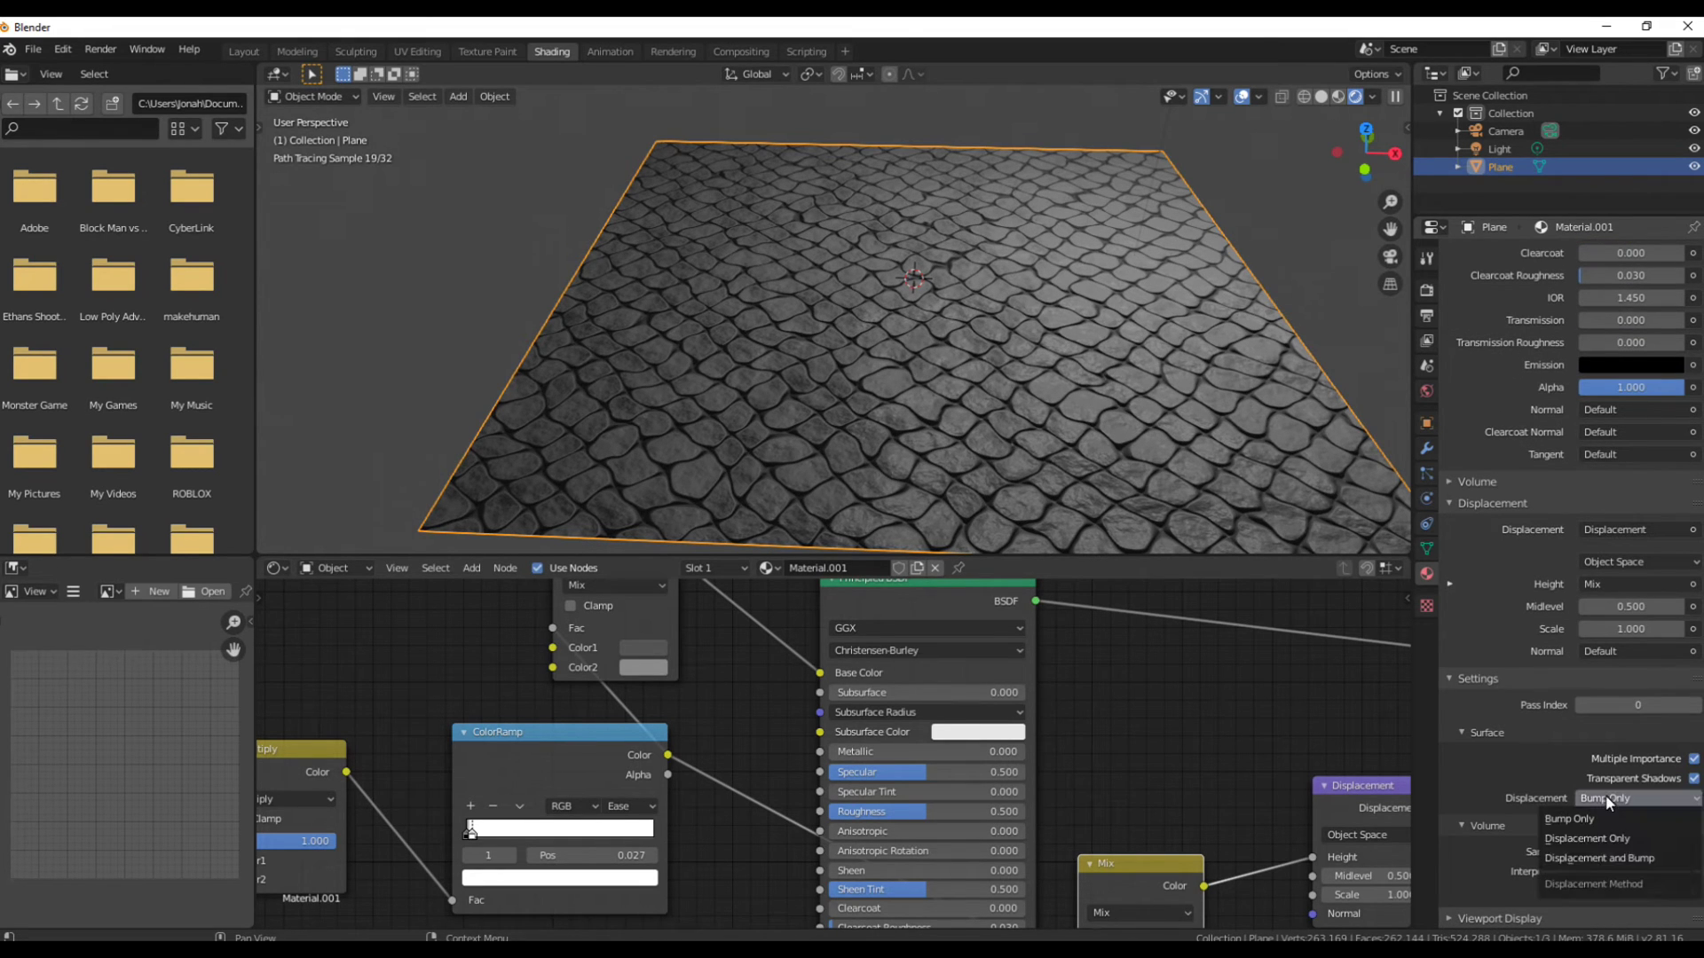
click(1597, 858)
Switch the Cycles feature set back to Supported.
click(1426, 289)
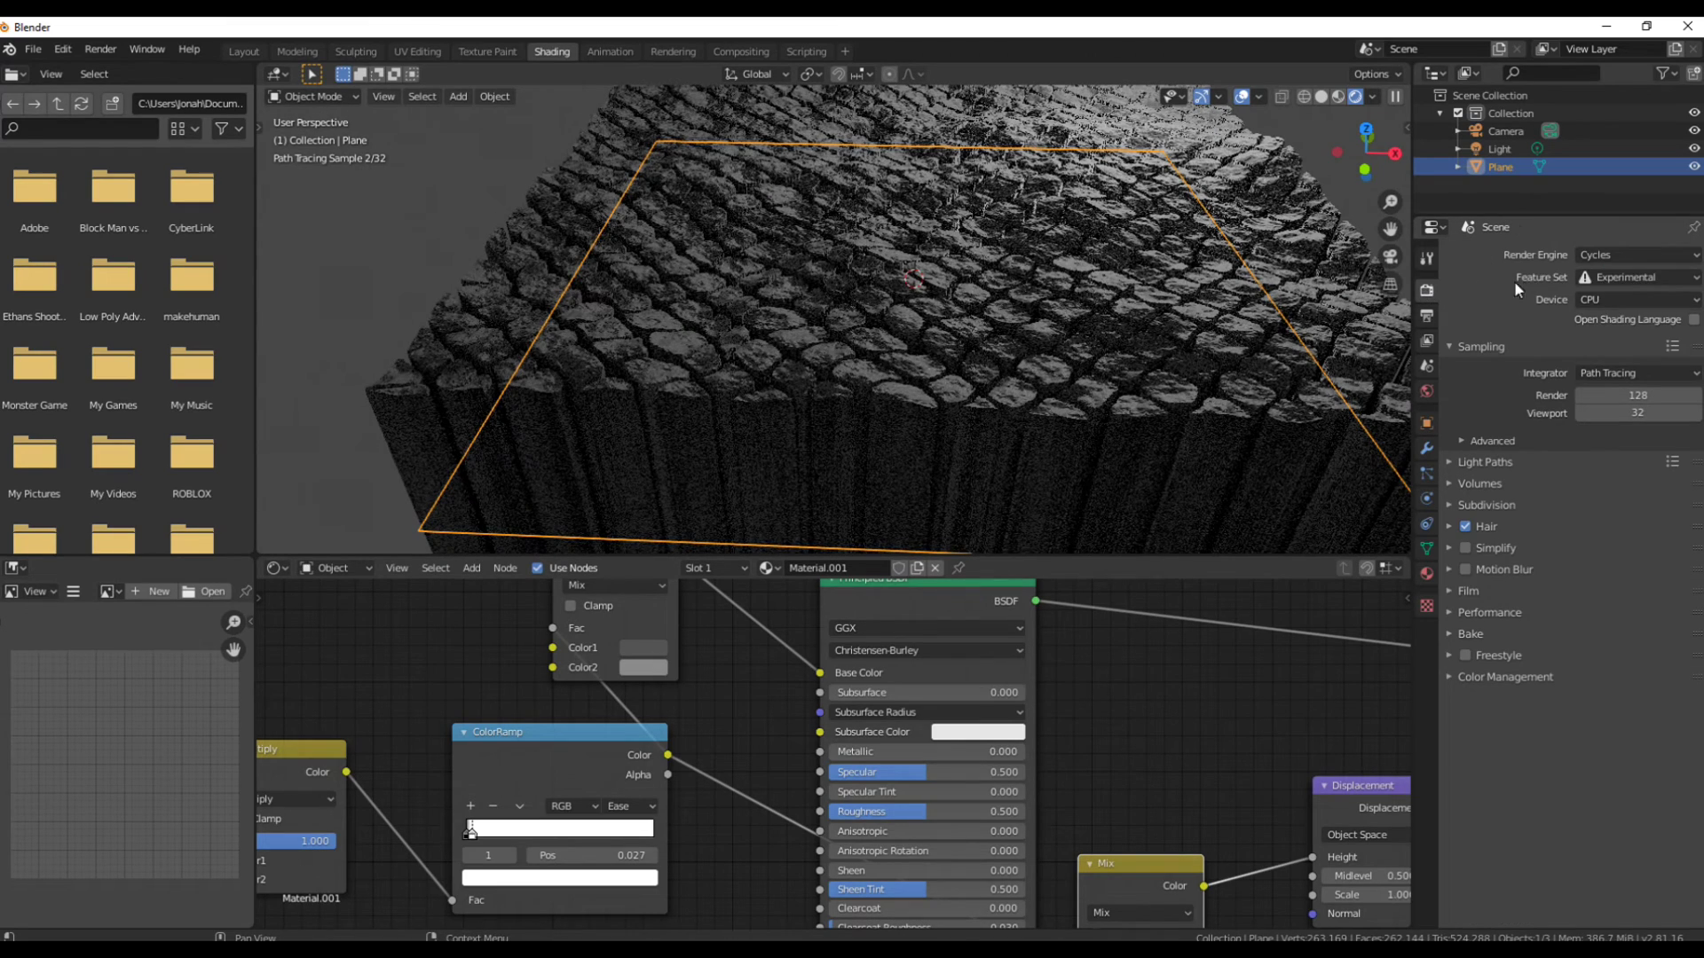
click(1579, 275)
click(1606, 304)
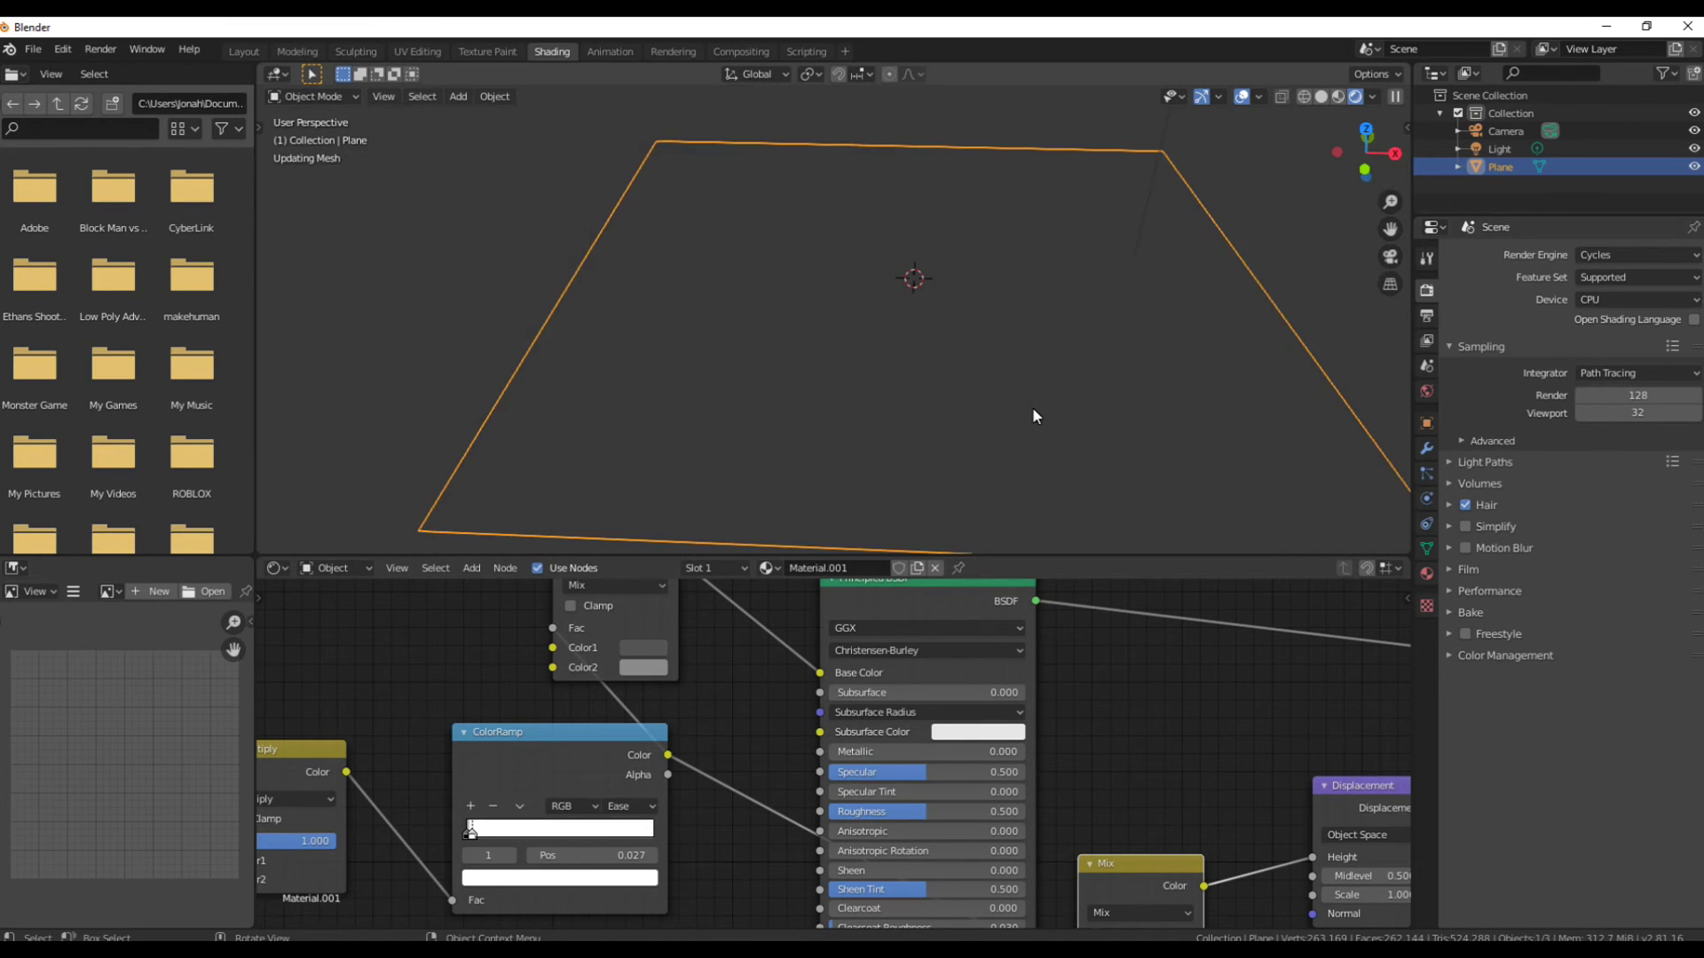
Show the plane's modifier properties, then deselect and reselect the plane.
click(1427, 449)
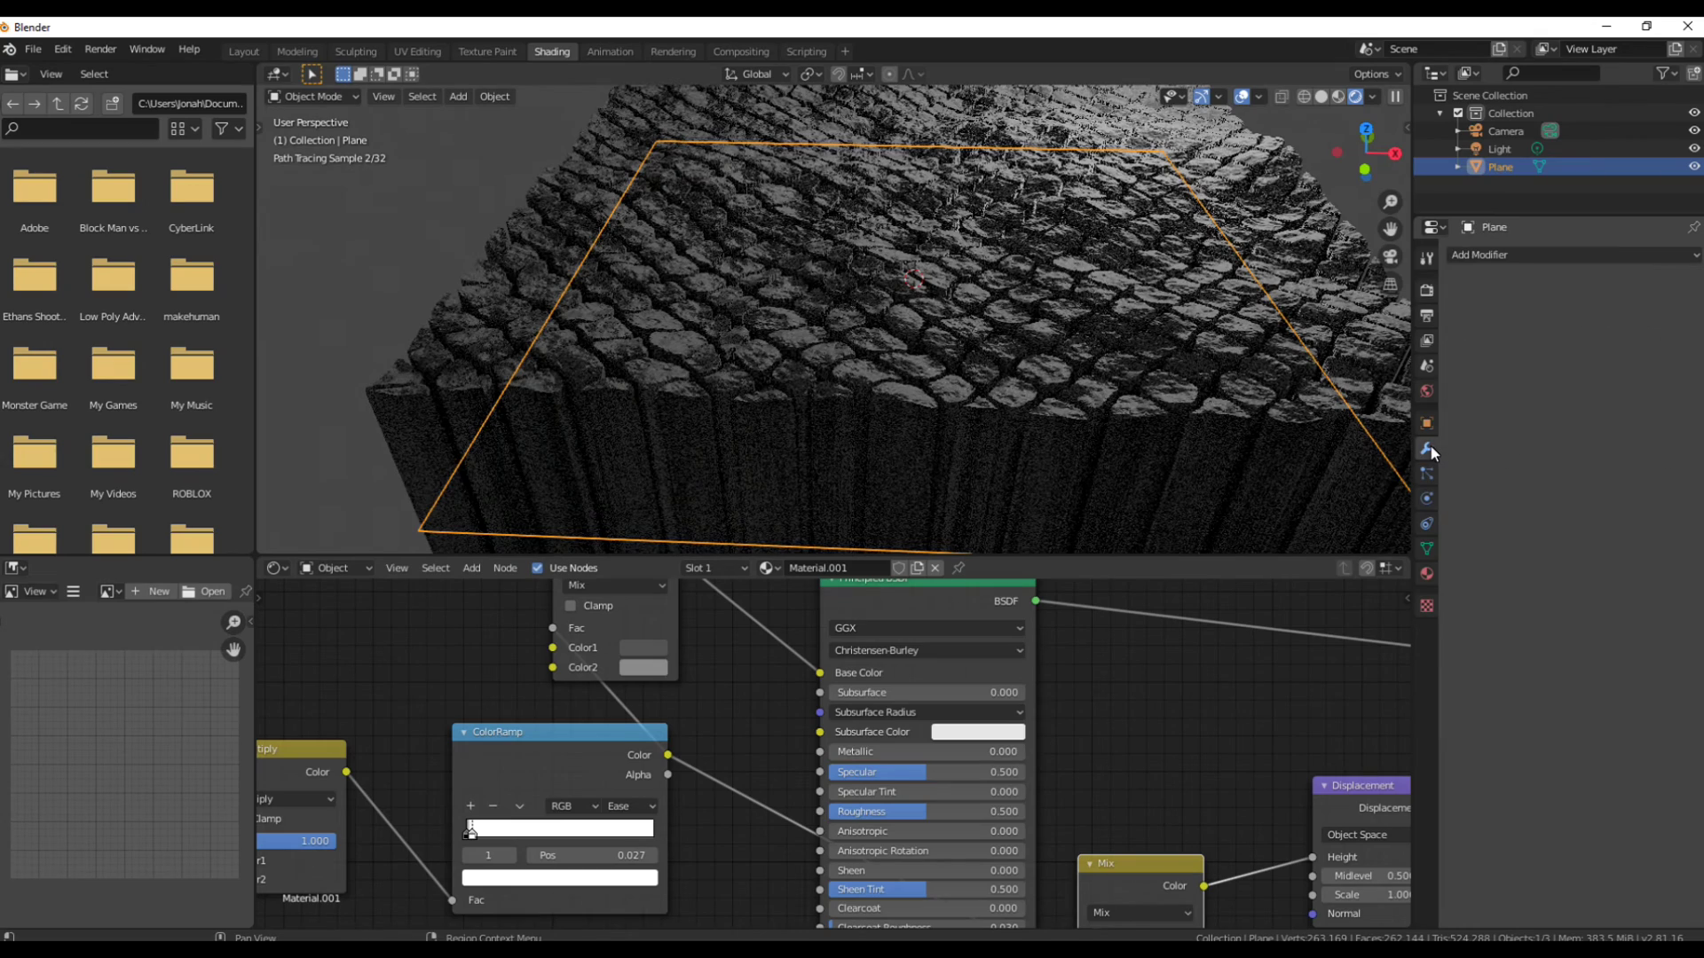
scroll(1020, 362, down, 4)
middle_drag(1003, 360, 827, 199)
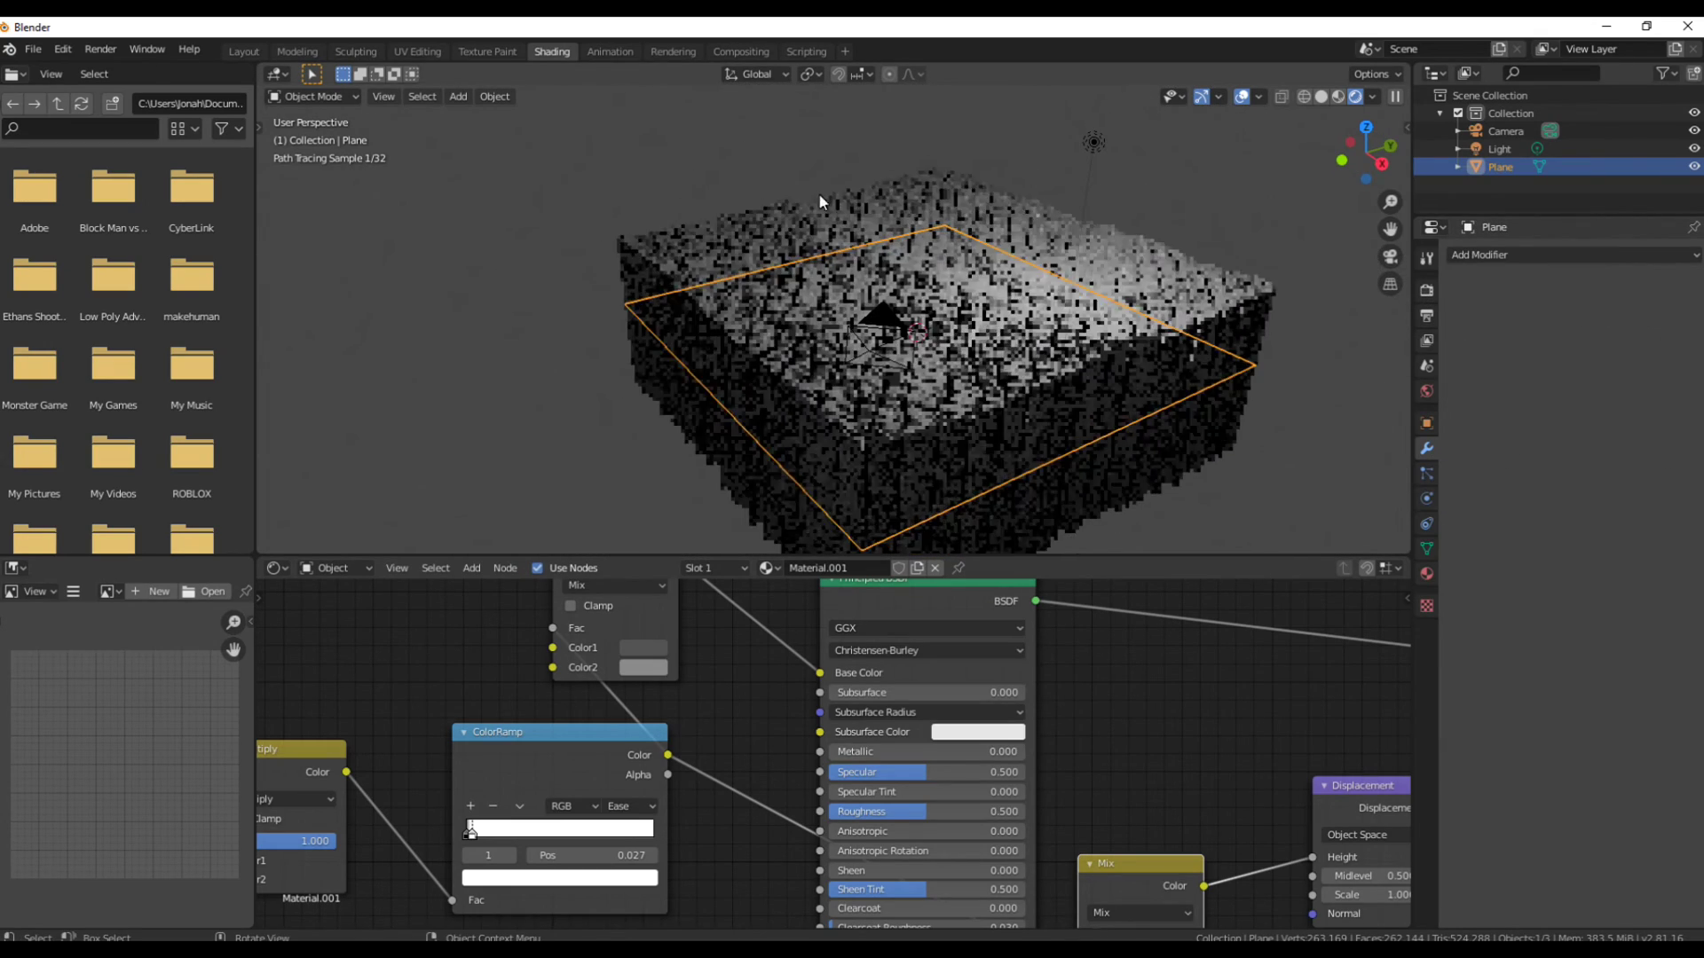
click(827, 206)
middle_drag(1152, 354, 1093, 349)
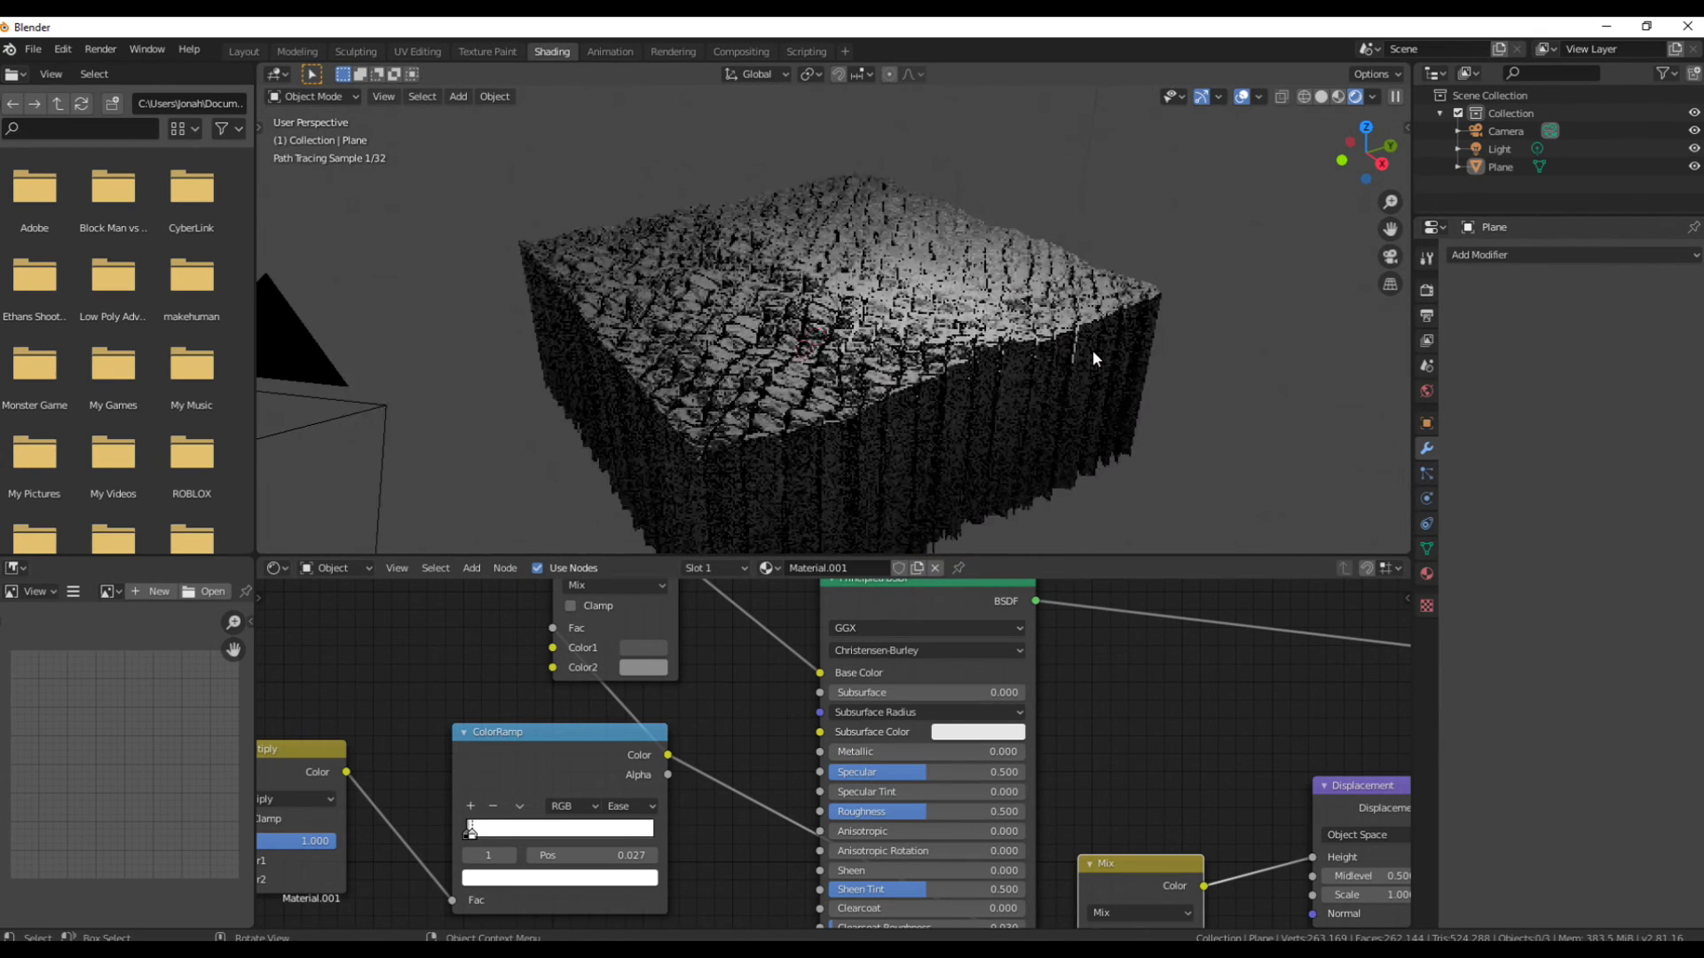
scroll(1094, 349, up, 3)
click(1093, 350)
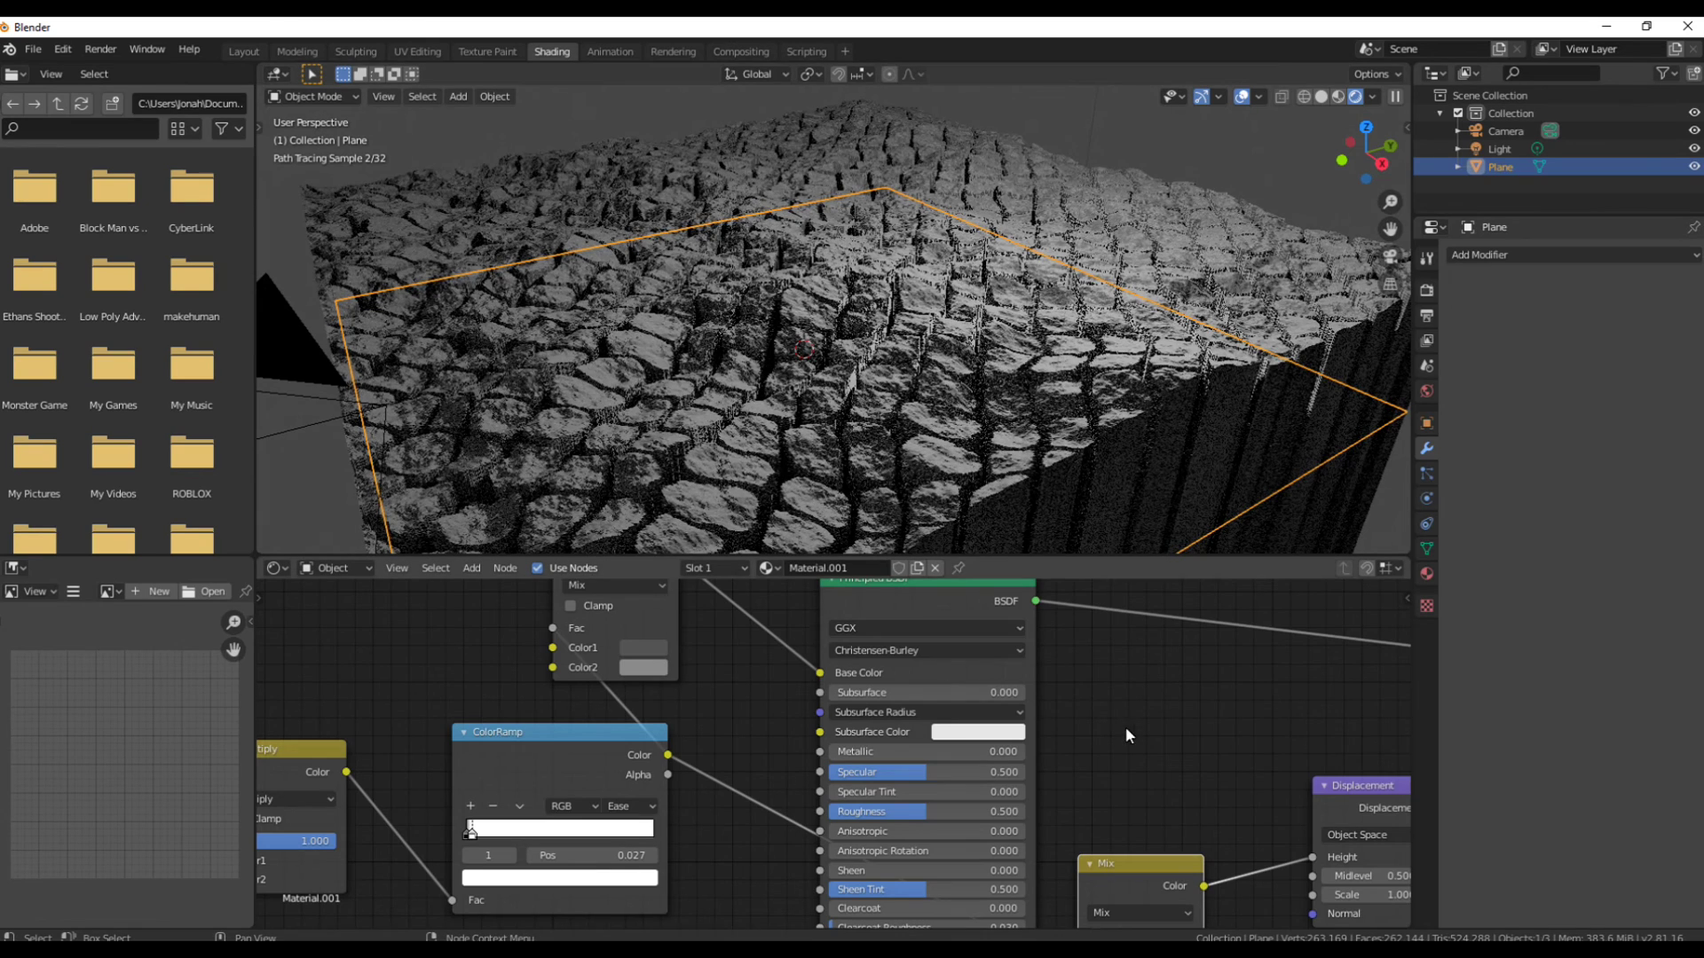
Lower the Displacement node's Scale to 0.1, then to 0.01.
middle_drag(1125, 727, 893, 586)
click(1154, 756)
text(1.0)
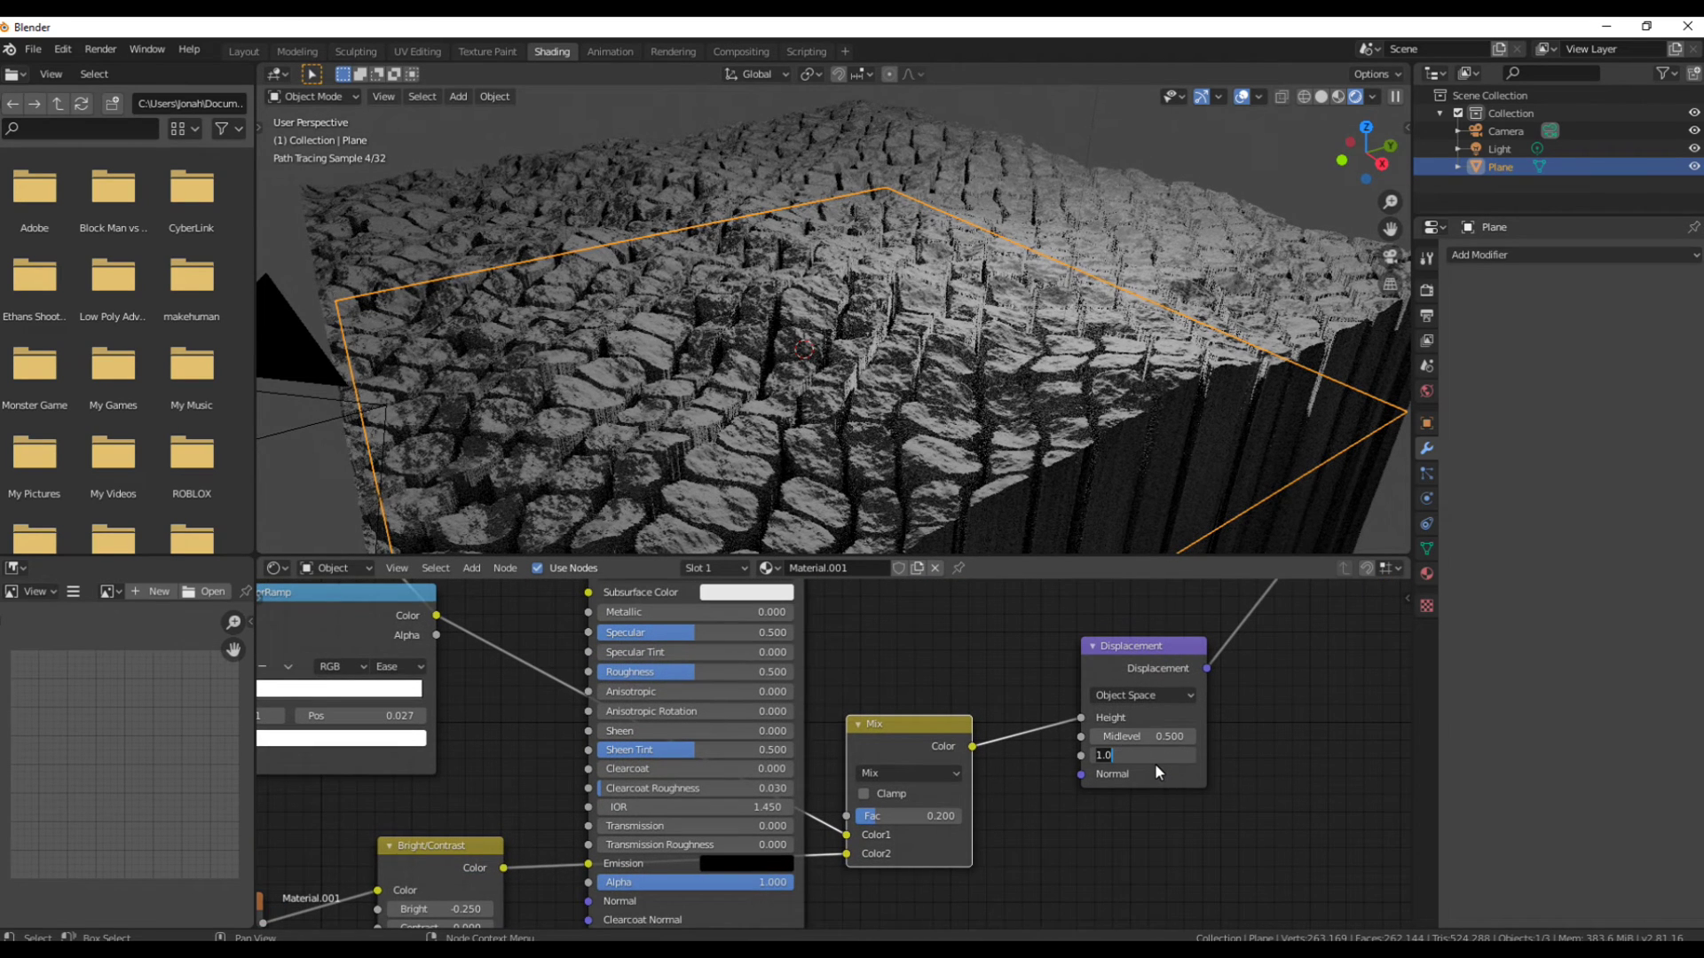
key(BackSpace)
key(BackSpace)
key(BackSpace)
text(.1)
key(Return)
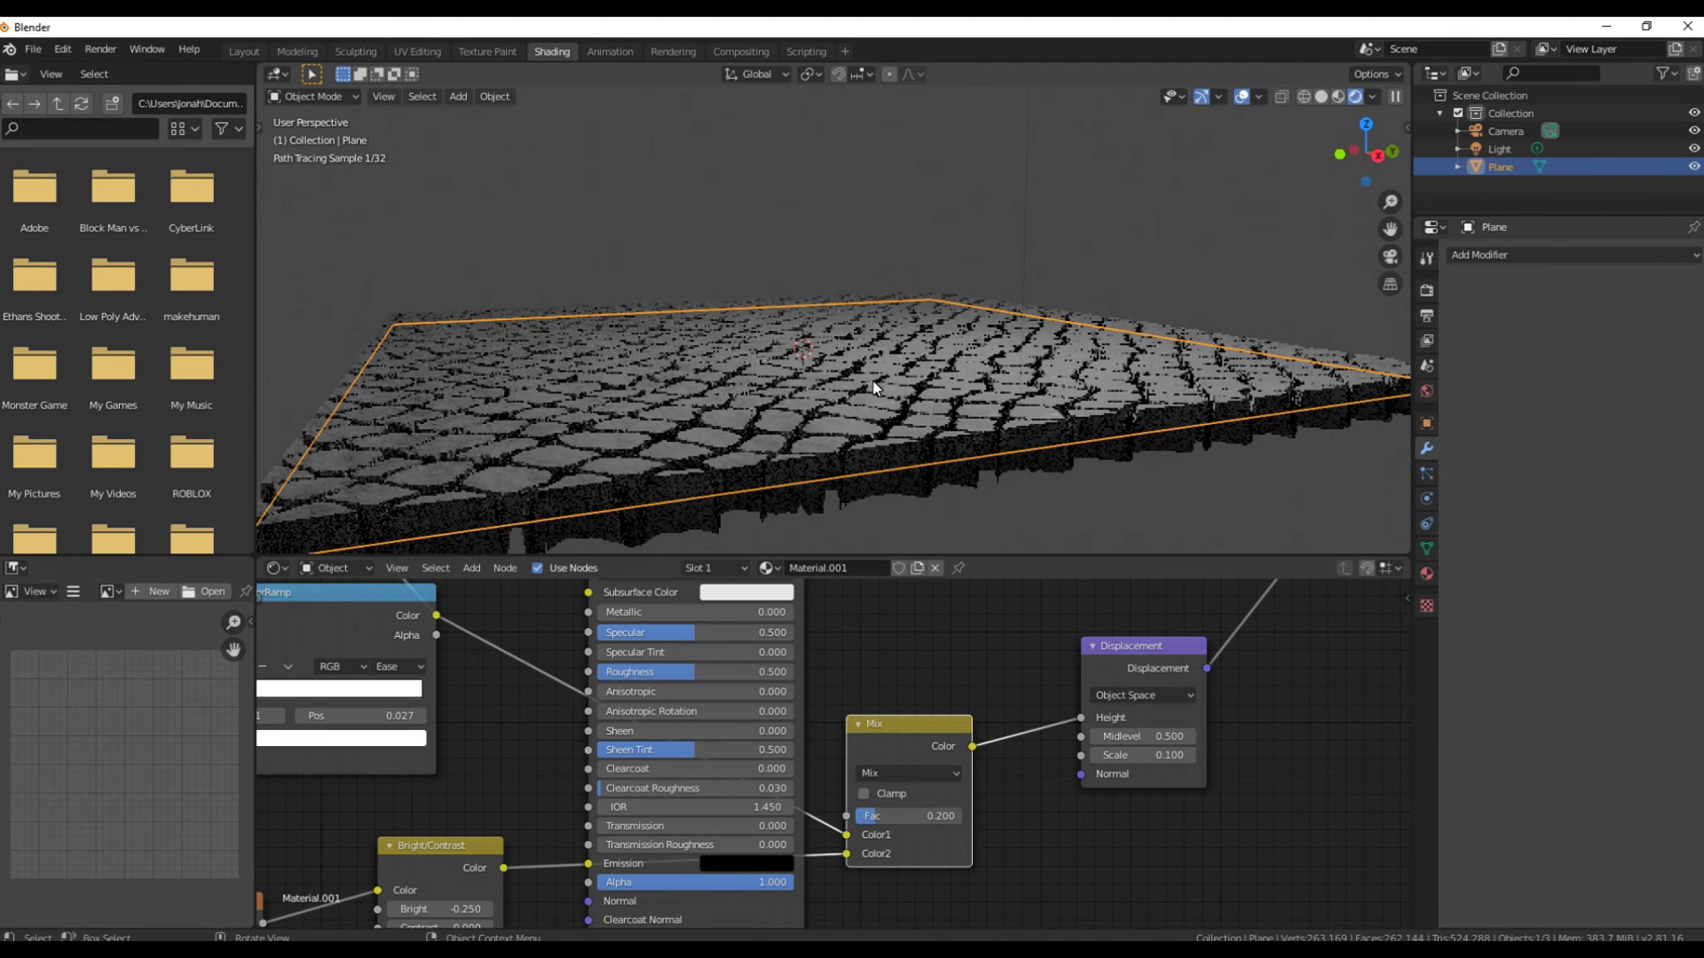
click(1154, 759)
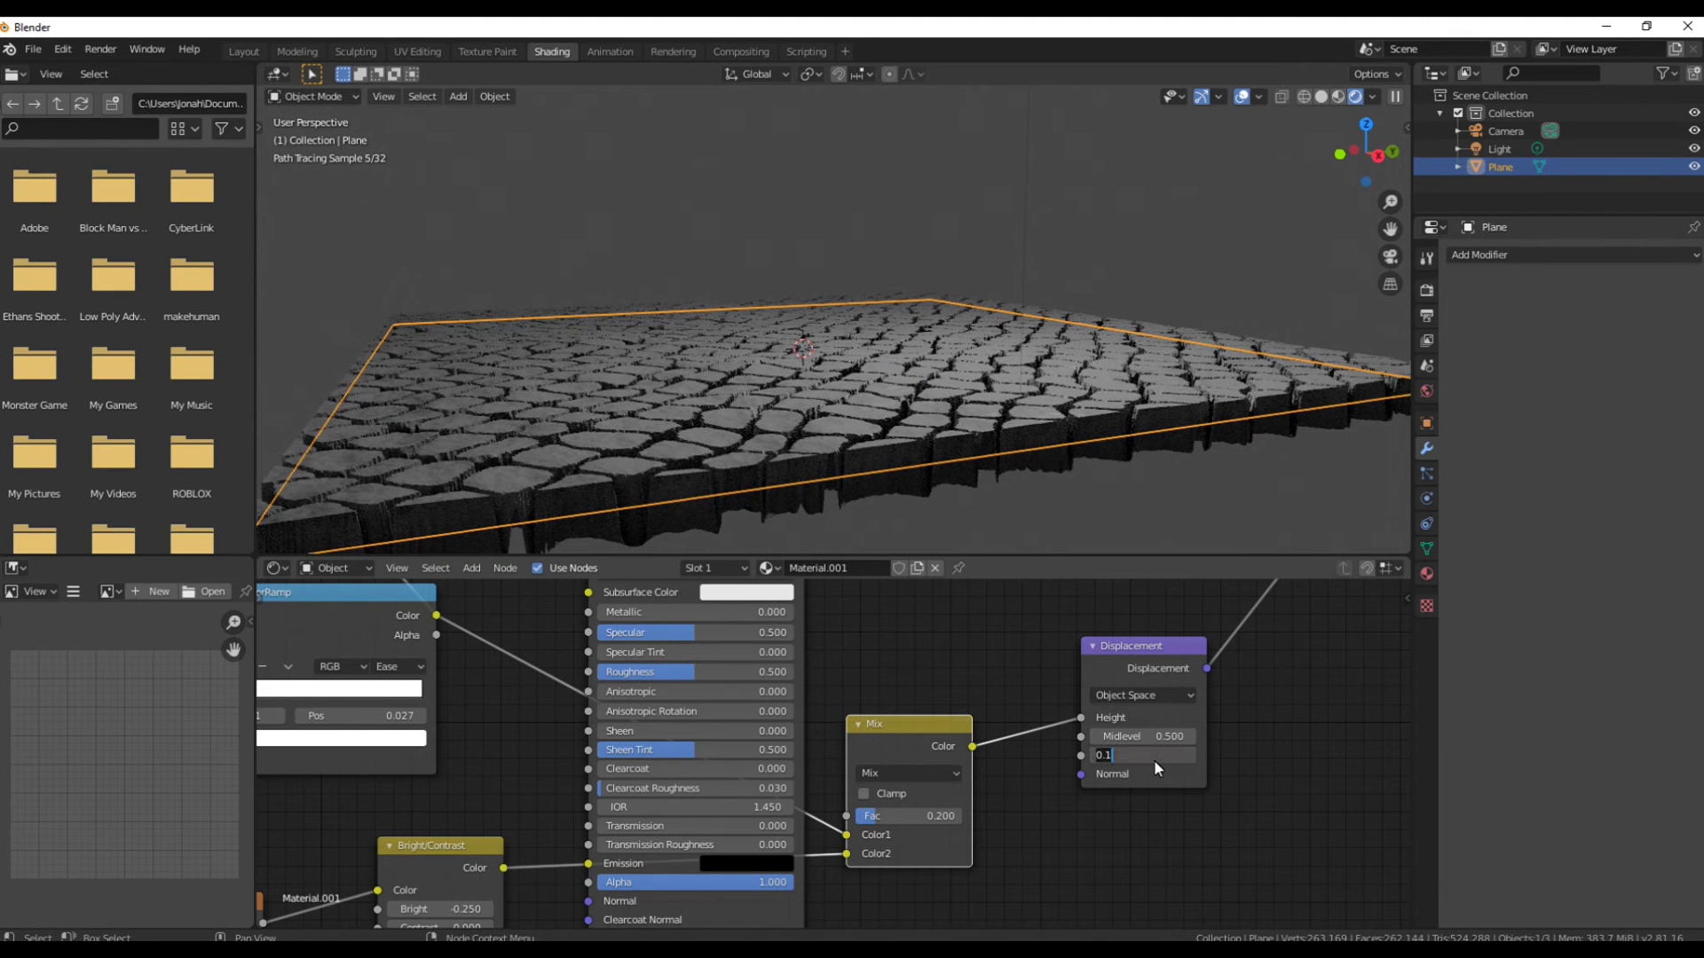
key(BackSpace)
text(0.01)
key(Return)
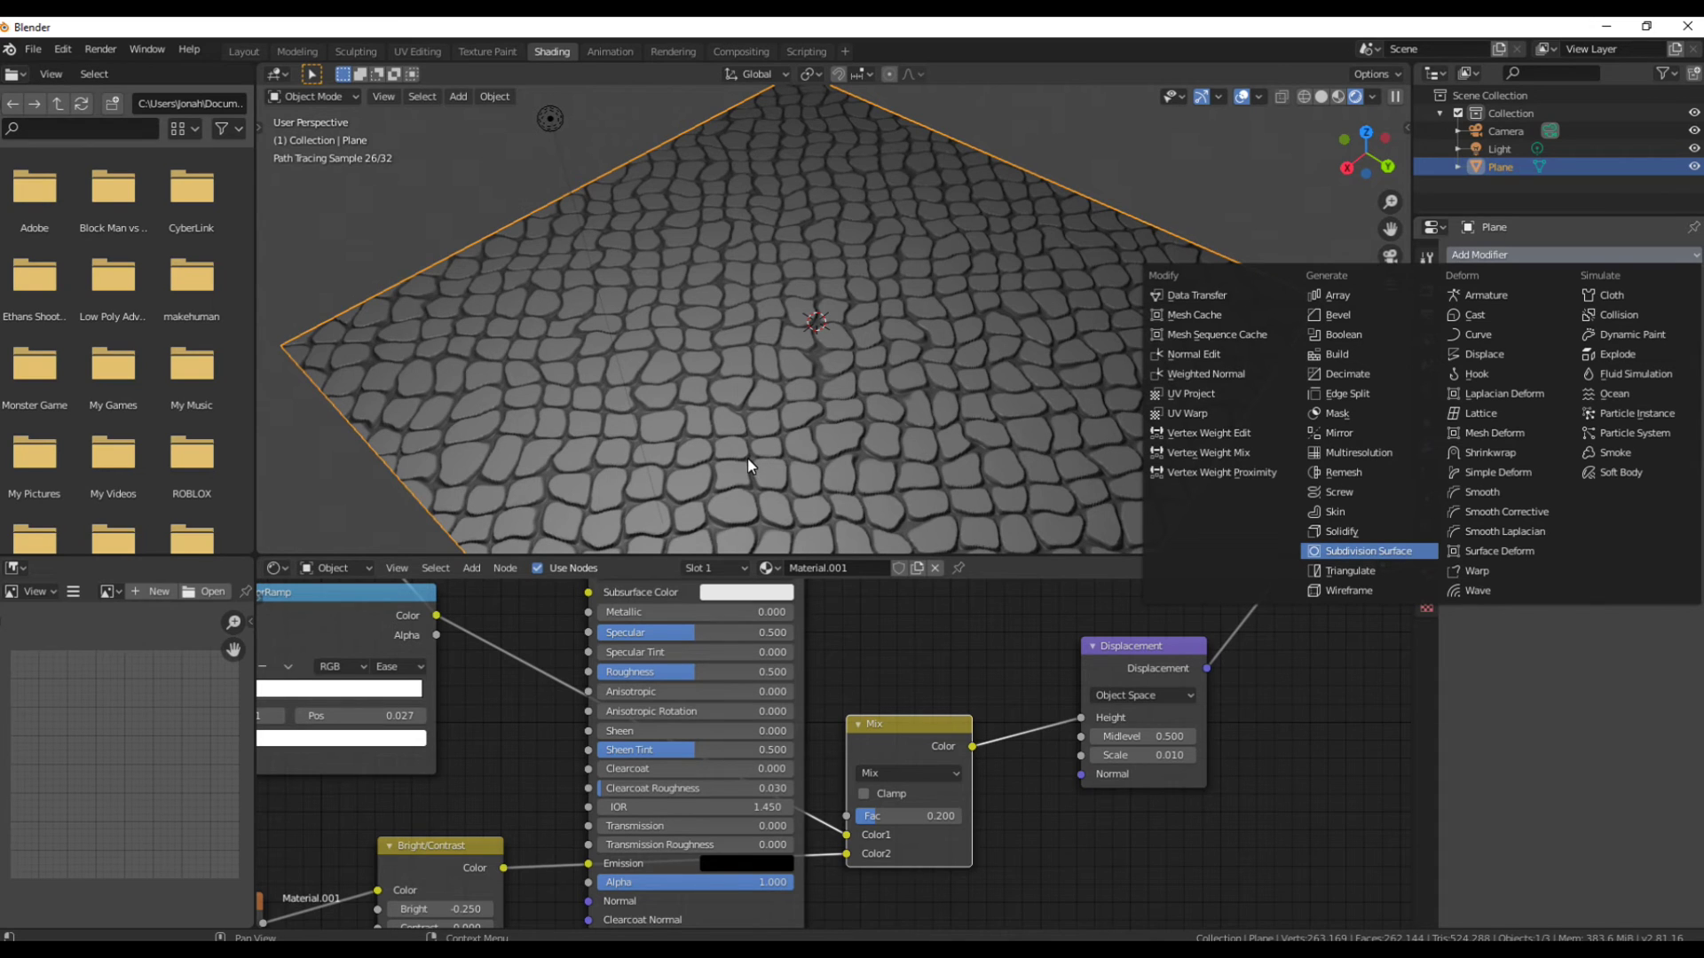
Add a Catmull-Clark Subdivision Surface modifier (Viewport 1, Render 2) and inspect the smoothed cobblestones.
key(Return)
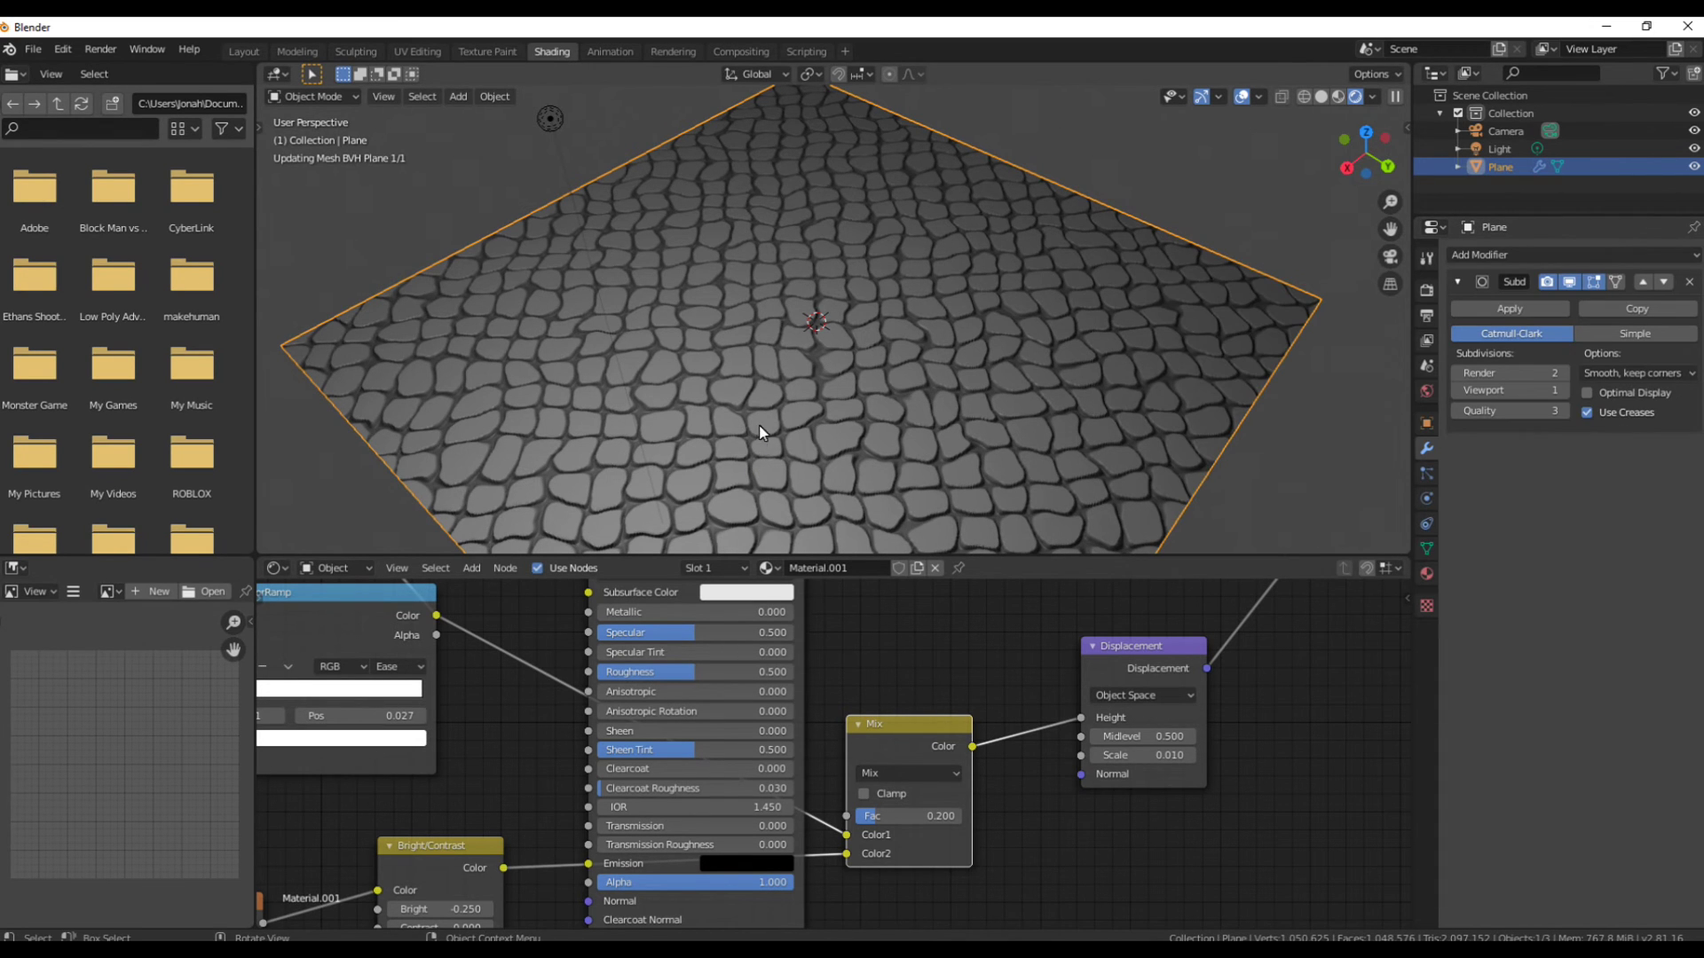
middle_drag(743, 400, 1260, 344)
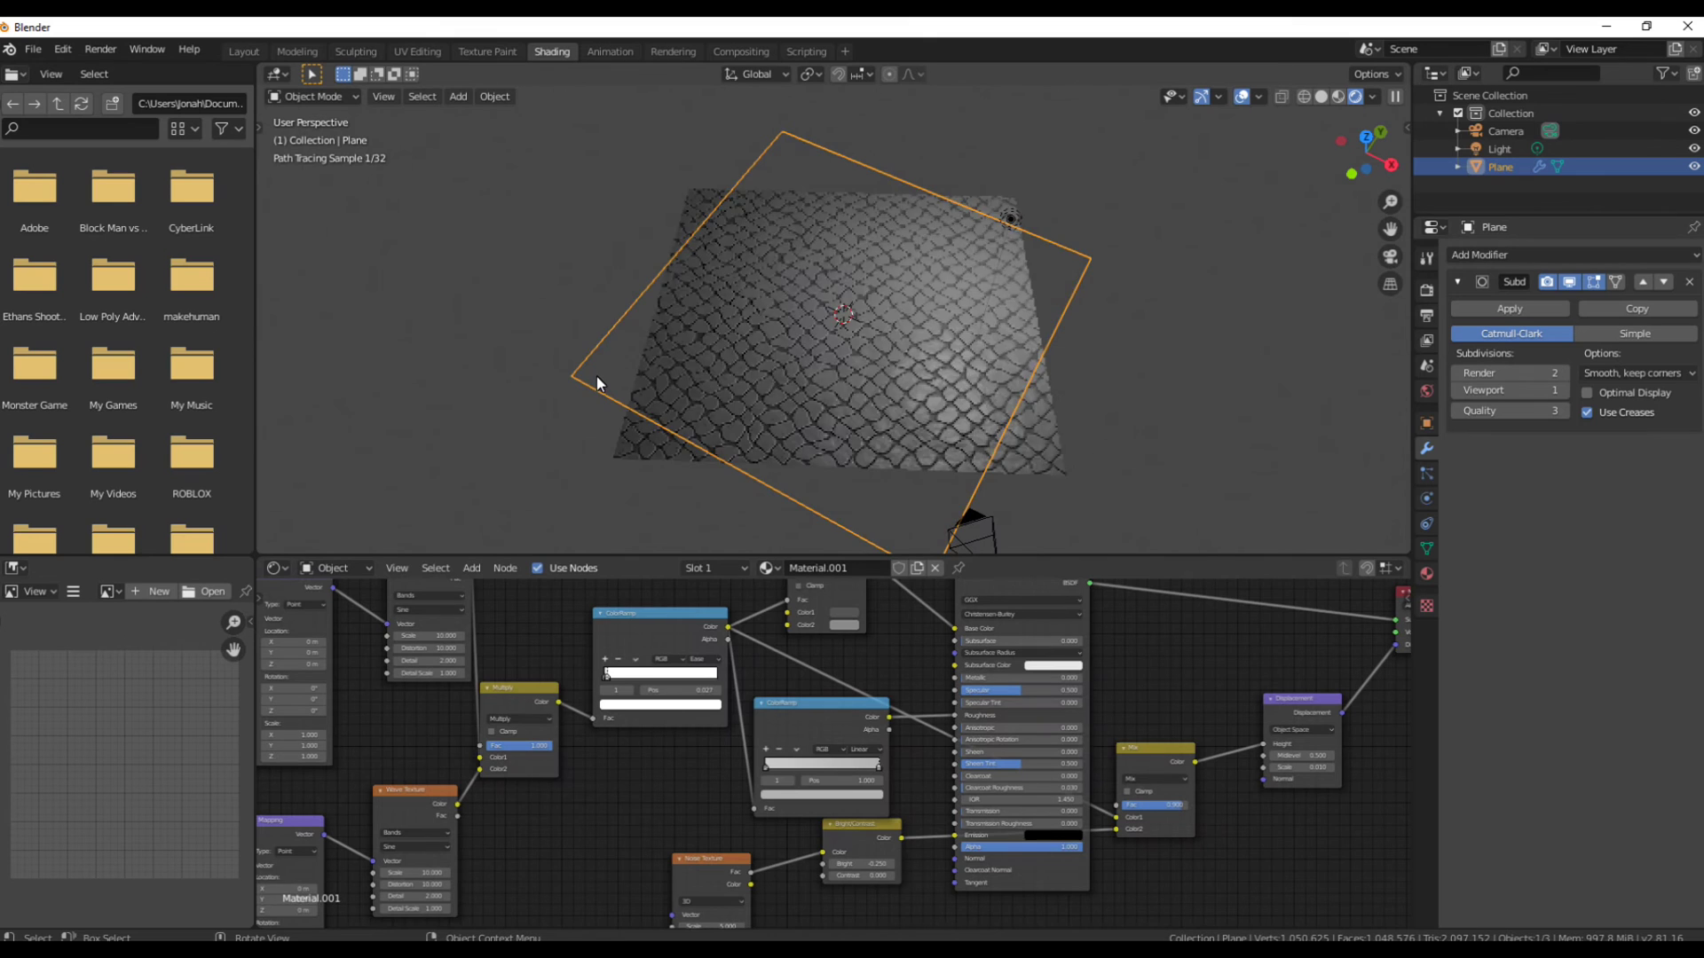
middle_drag(596, 376, 530, 392)
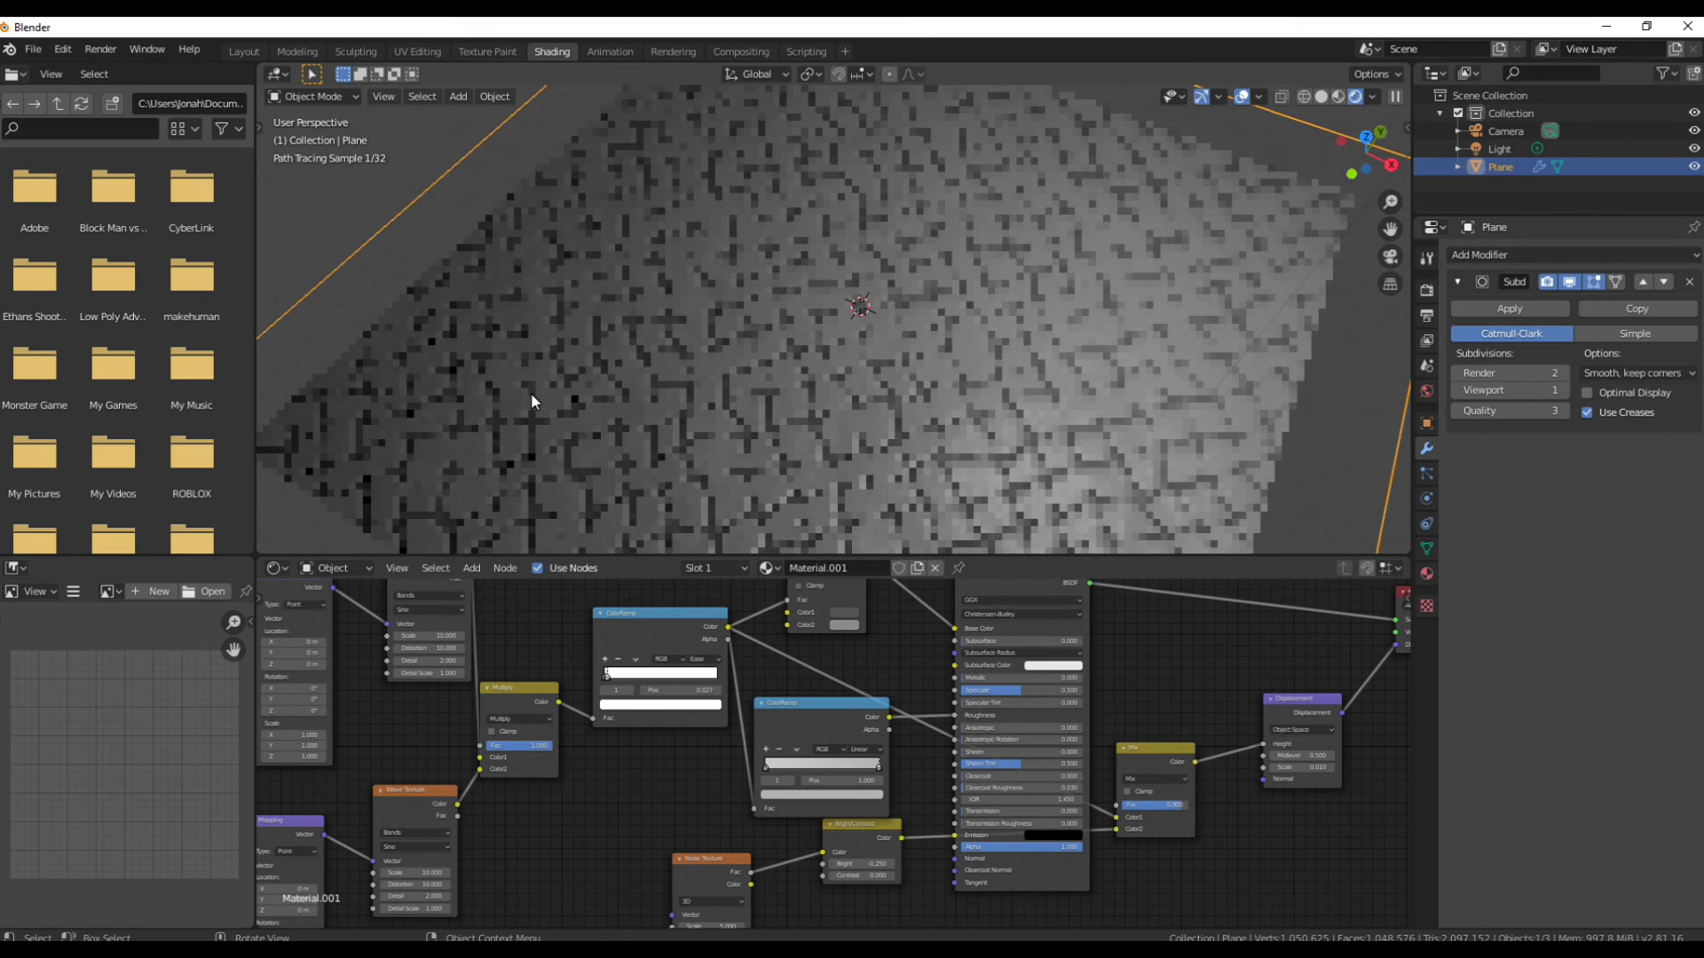
Set the Distortion of both Wave Texture nodes to 20.
click(427, 649)
text(20)
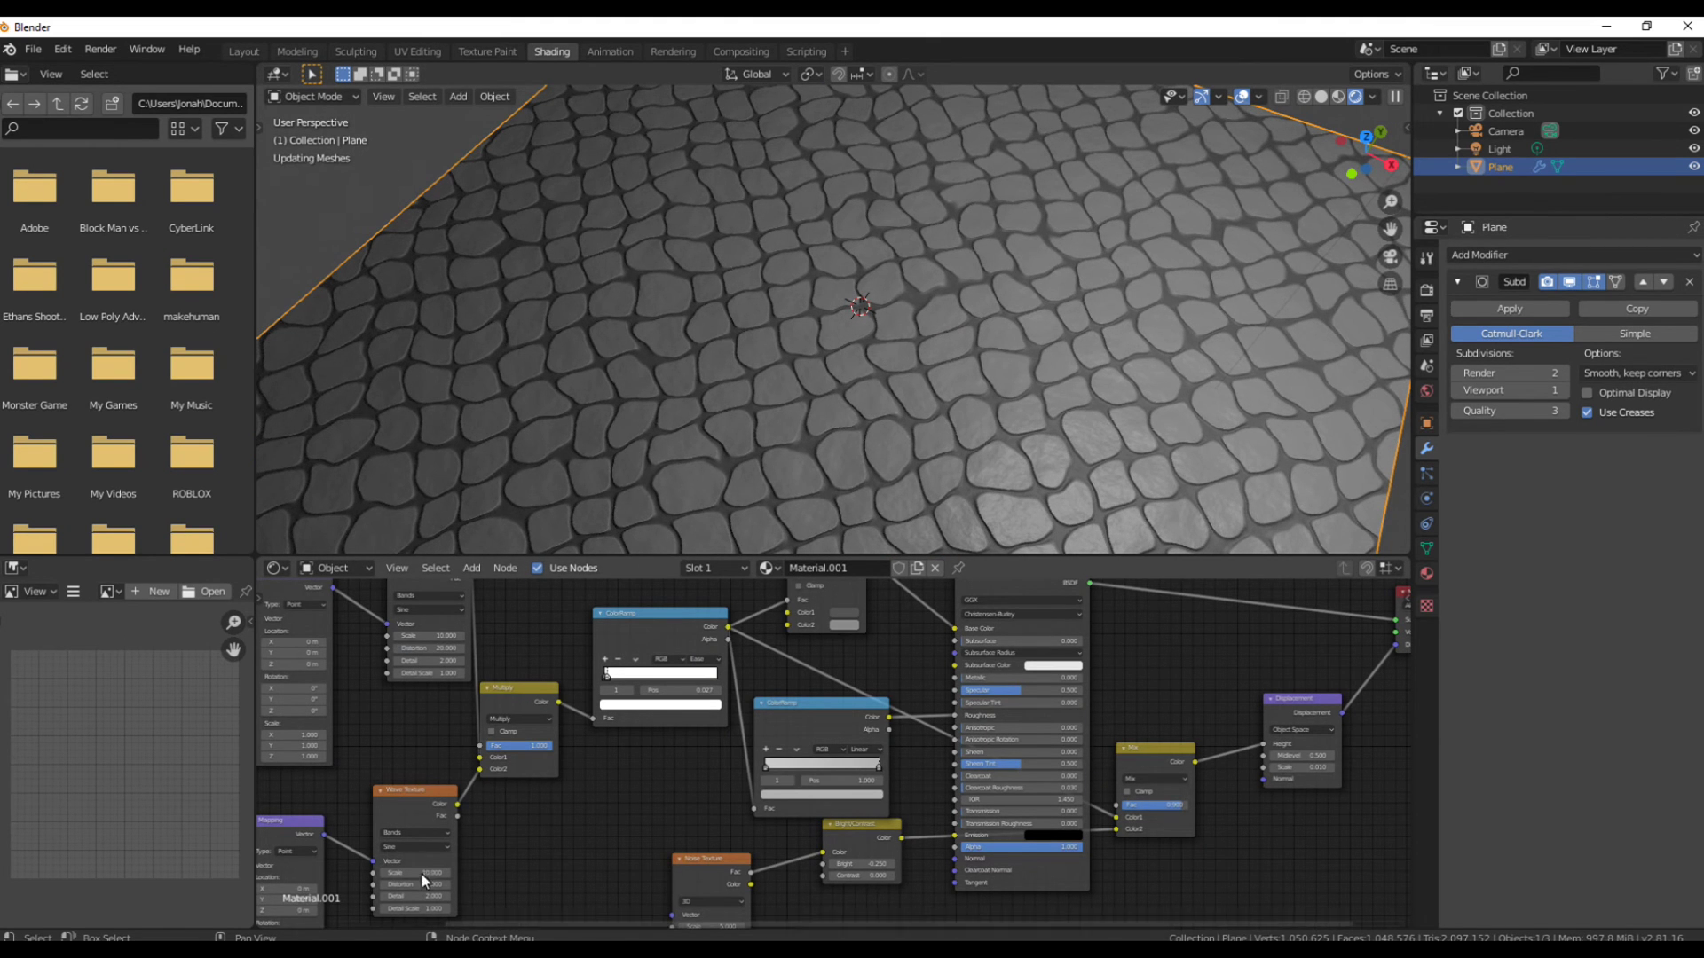
click(413, 883)
text(2)
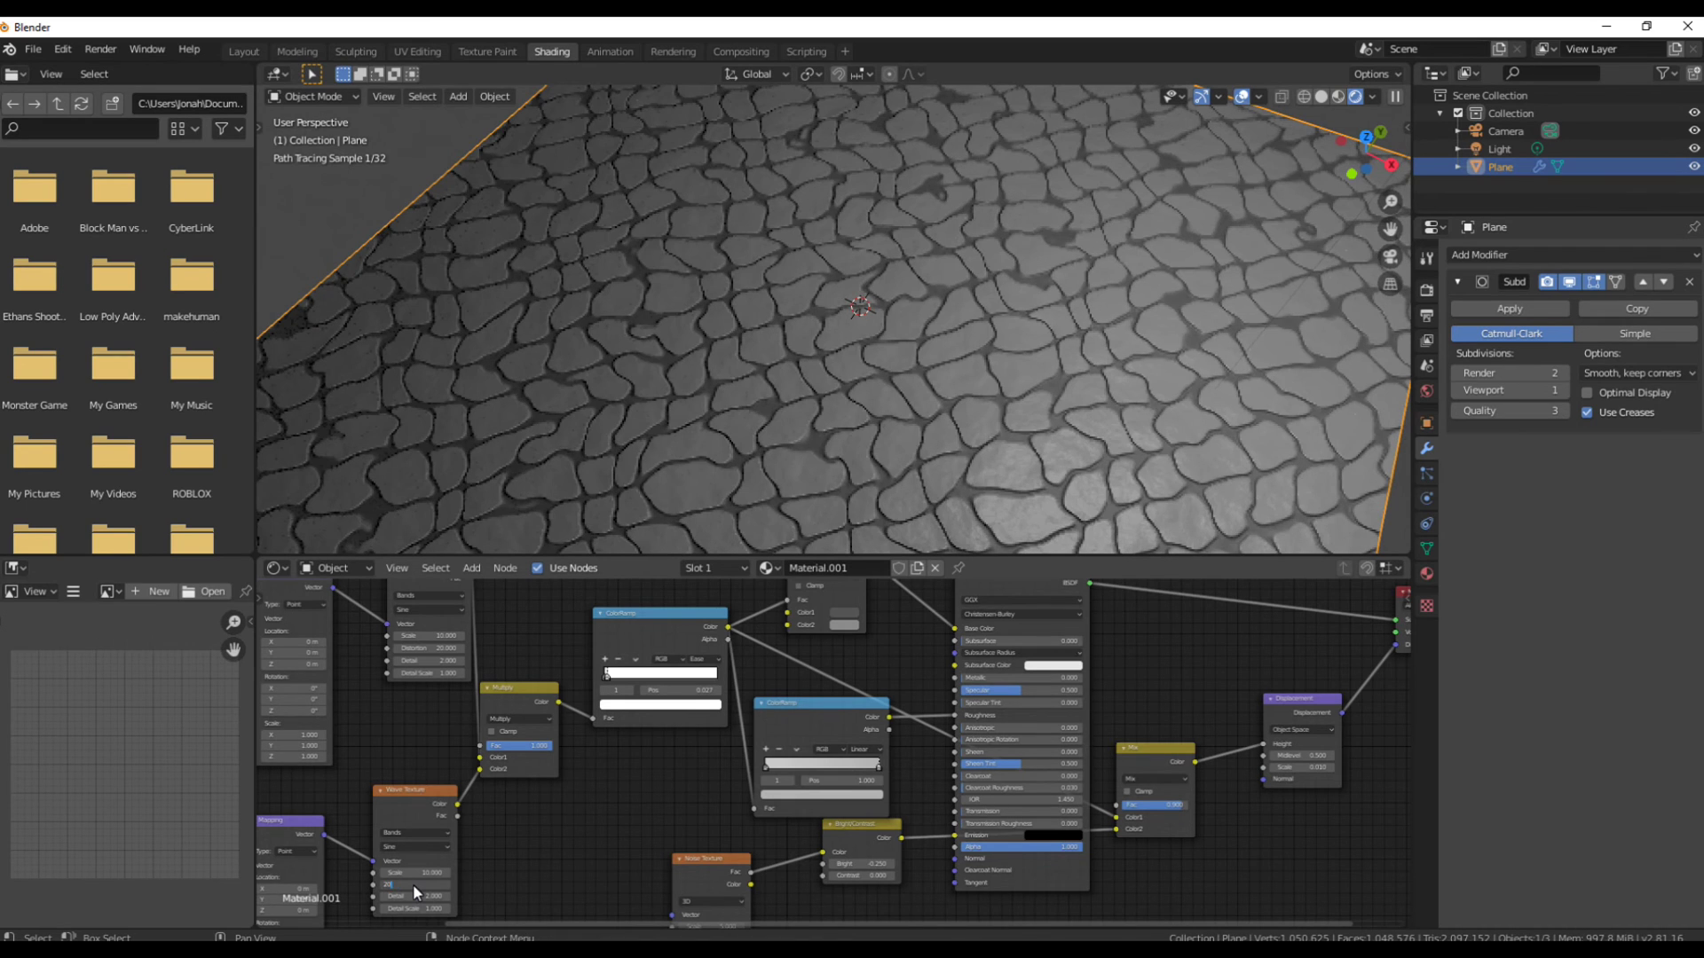
text(0)
key(Return)
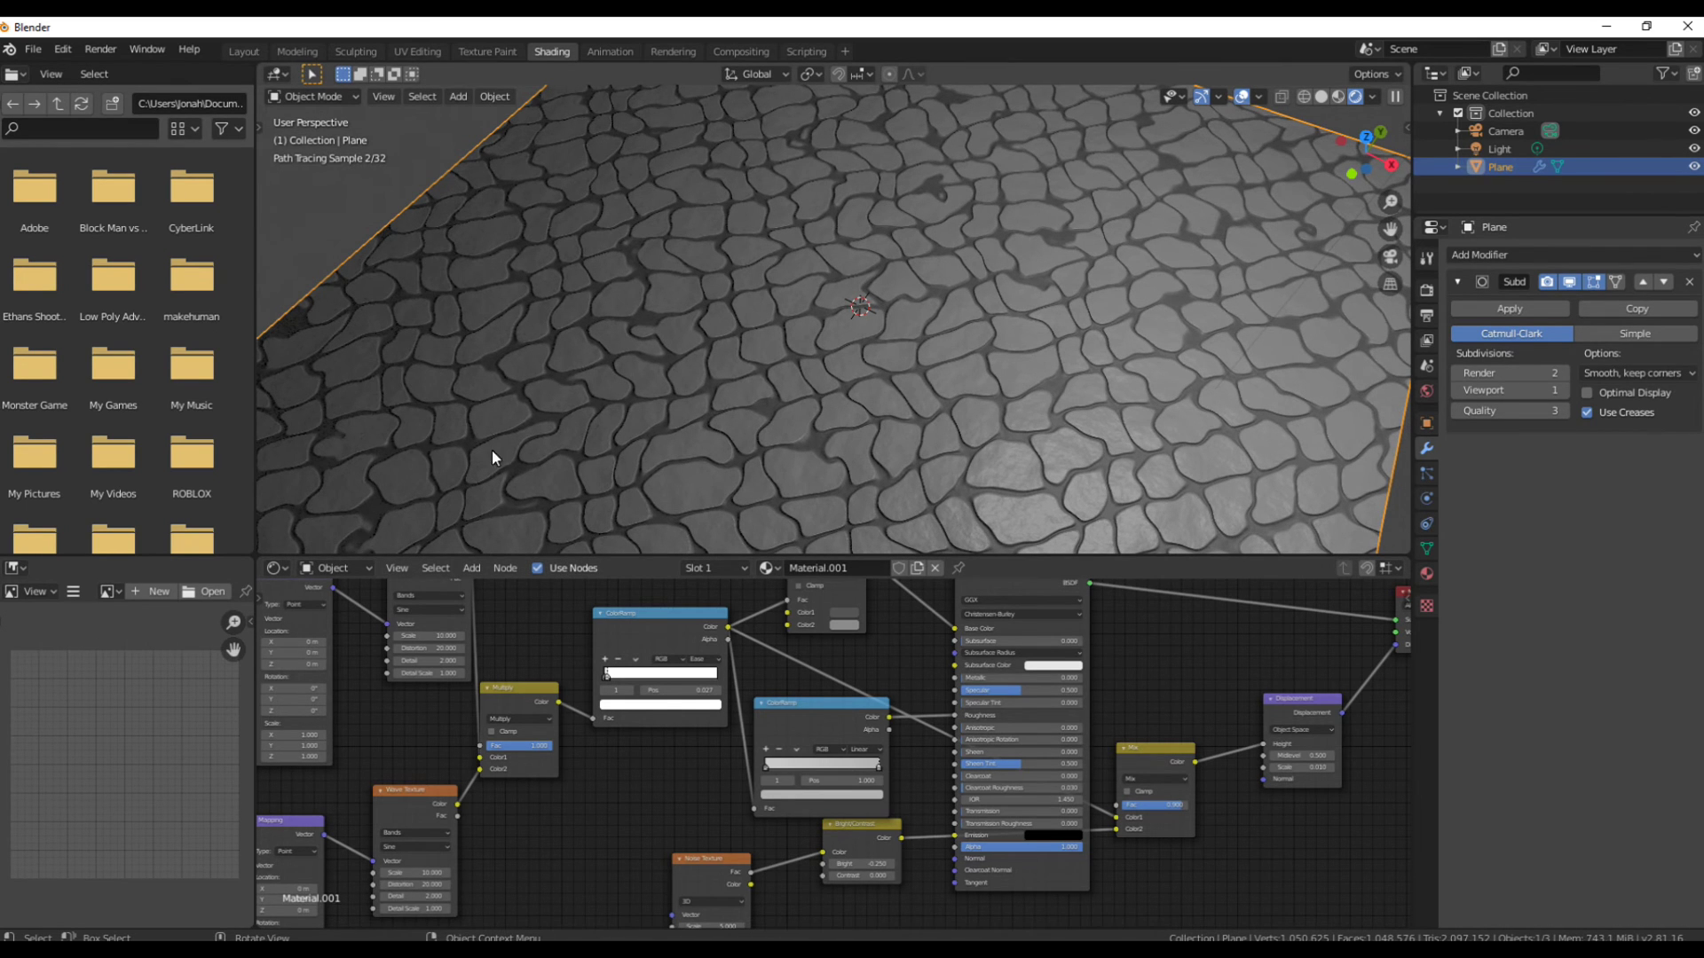
mouse_move(492, 452)
middle_down()
mouse_move(488, 427)
mouse_move(582, 428)
mouse_move(811, 371)
middle_up()
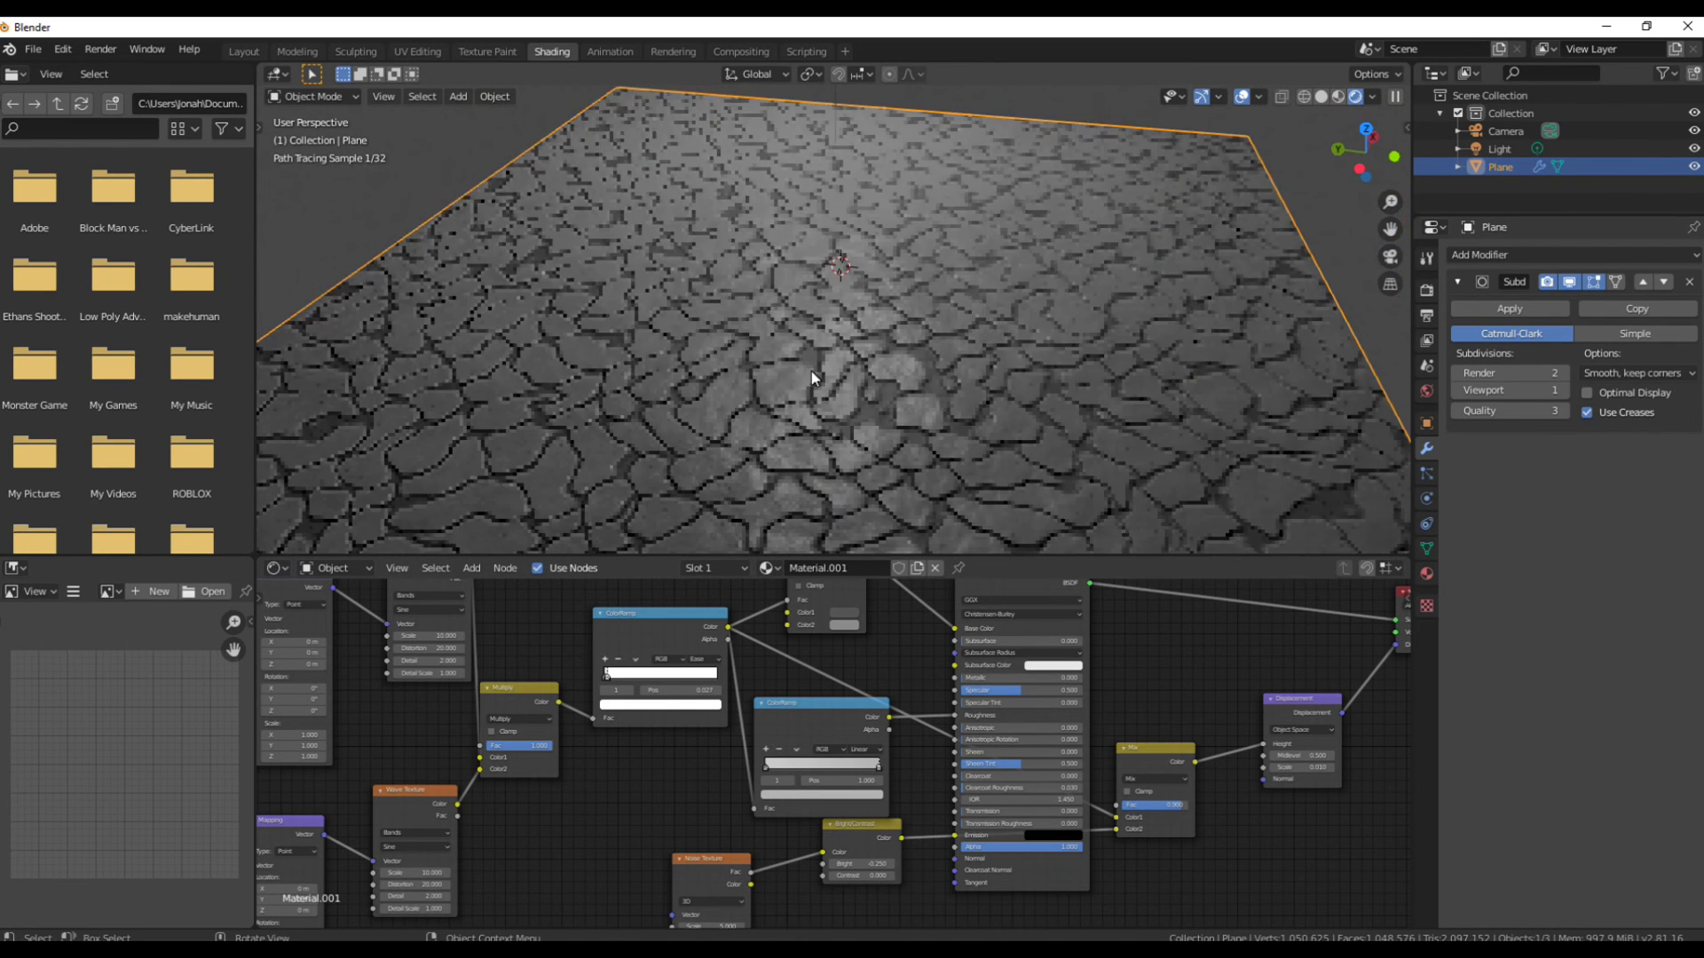
Set the upper Wave Texture's Scale to 20 and its Distortion to 10.
click(438, 636)
text(20)
key(Return)
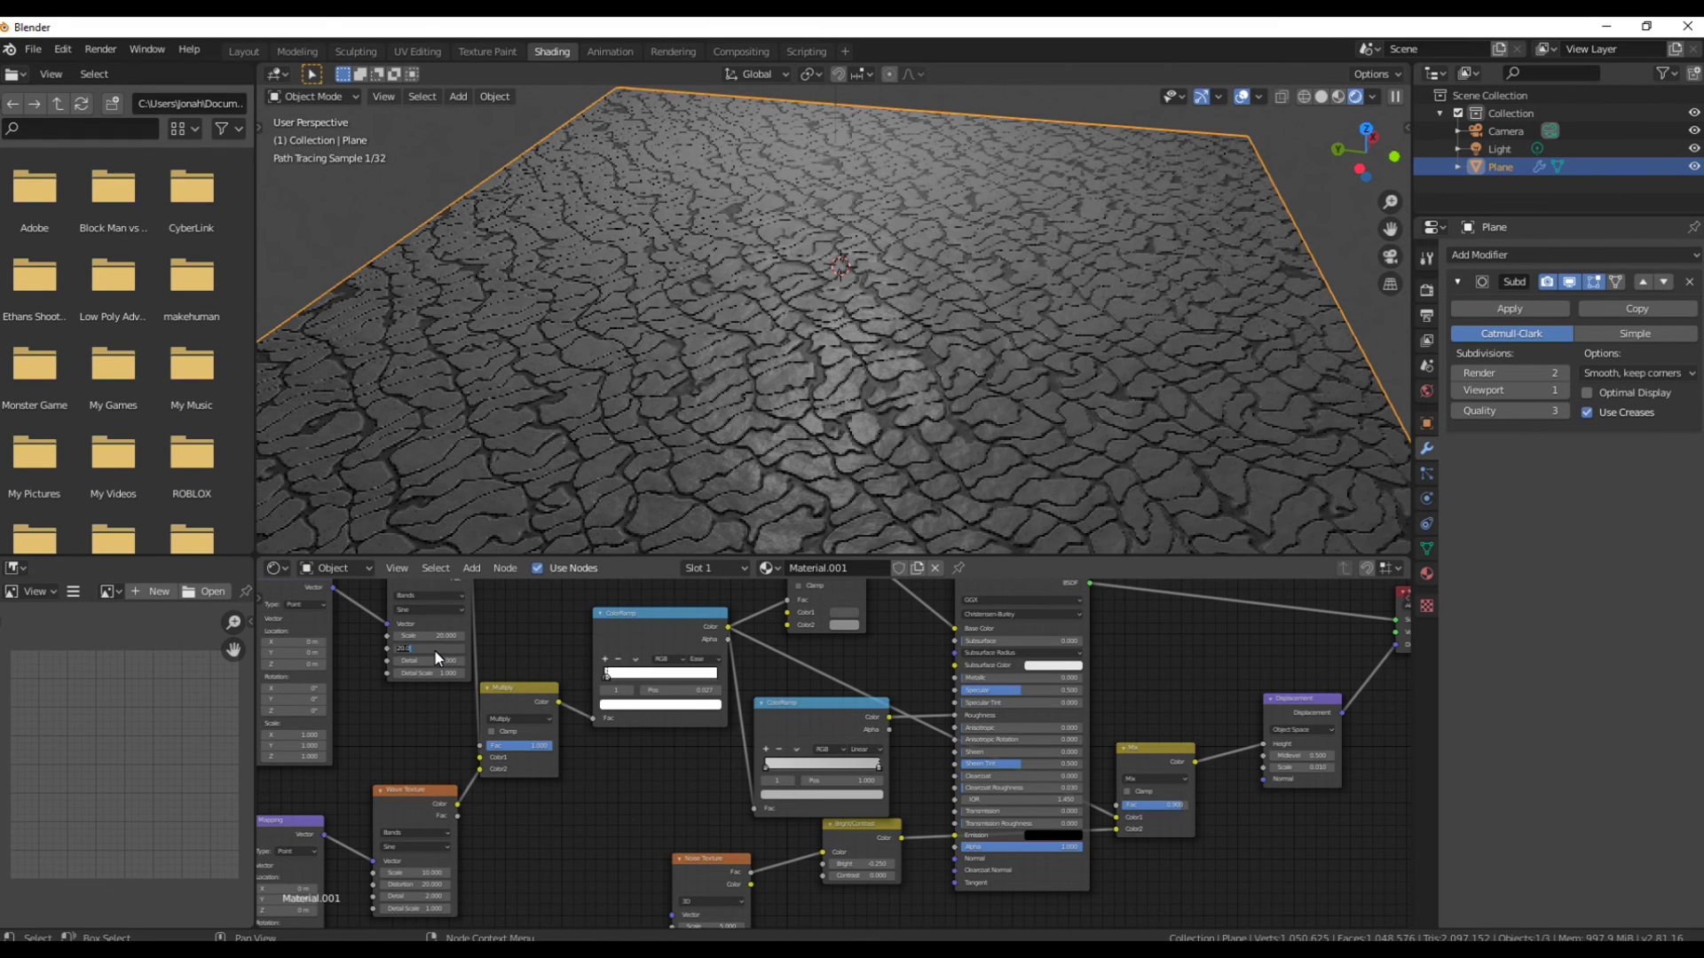
click(434, 650)
text(10)
key(Return)
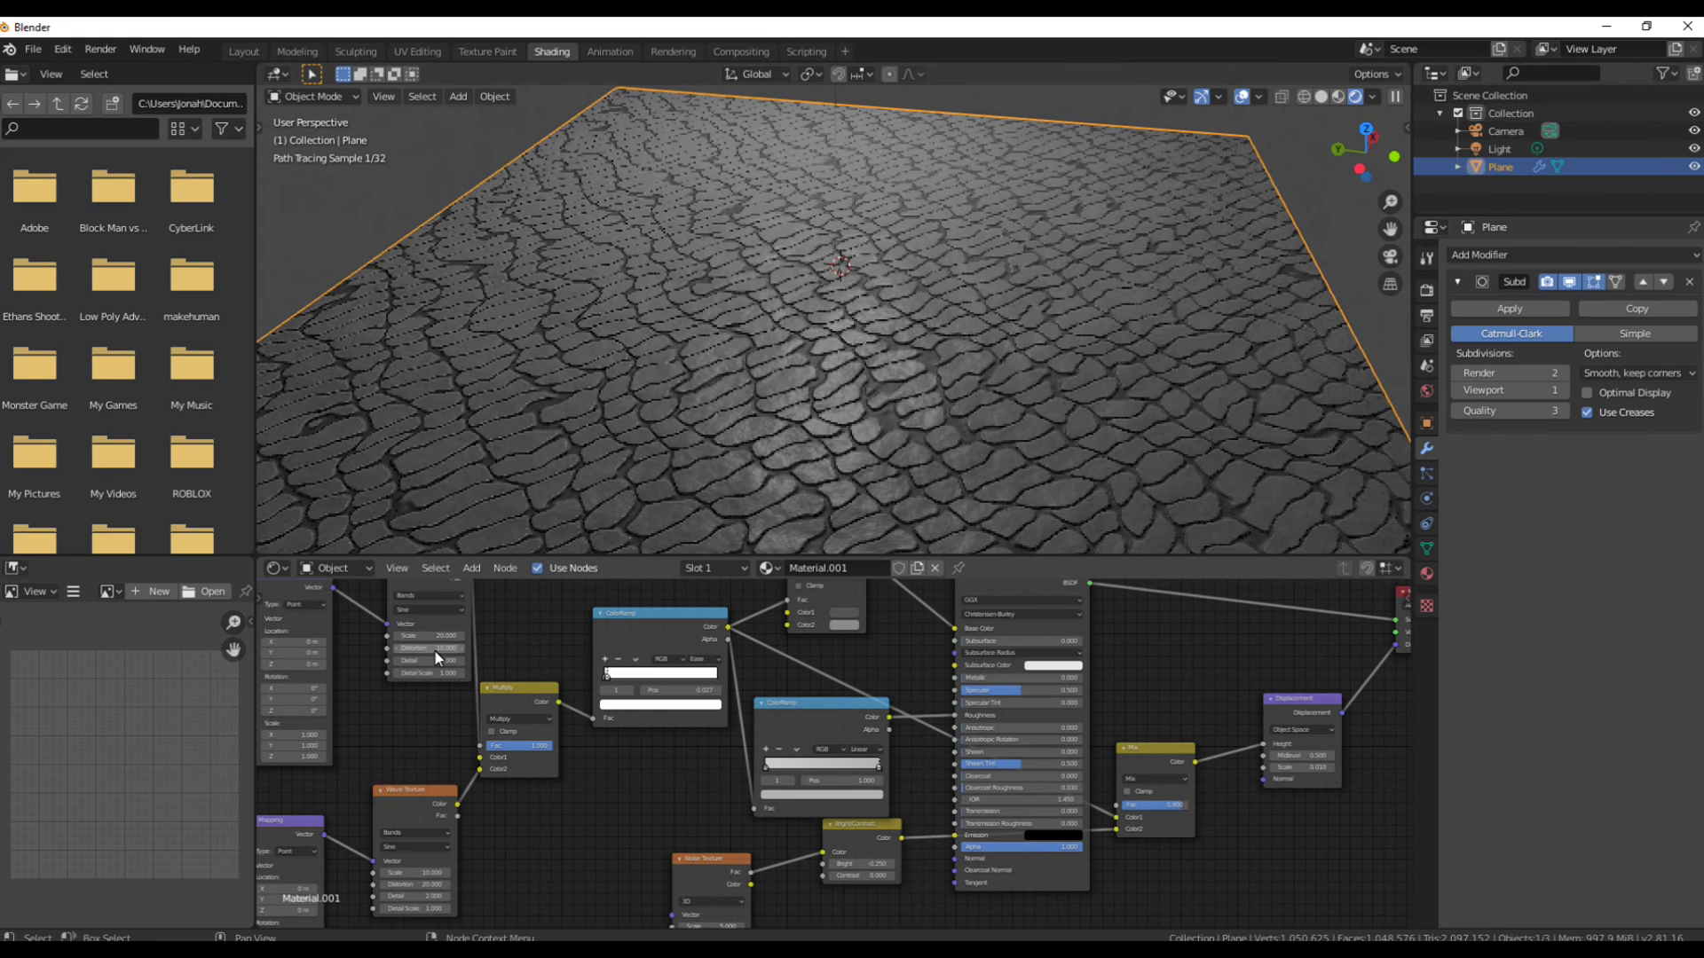
middle_drag(481, 273, 623, 358)
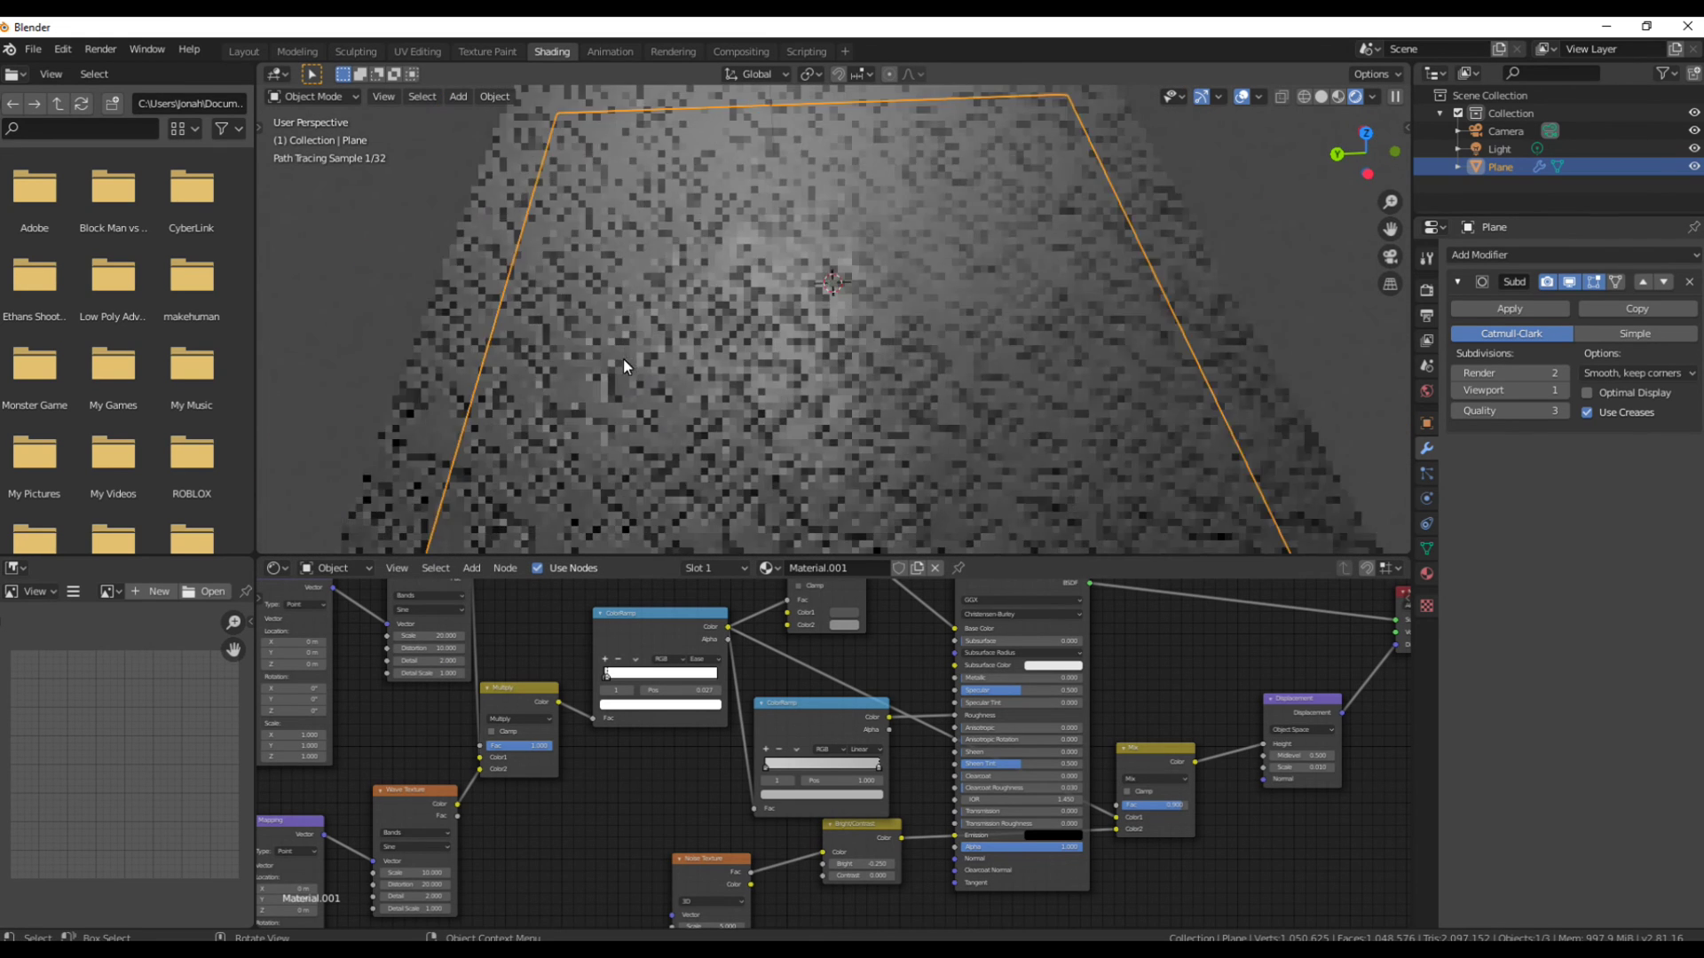
scroll(468, 394, down, 4)
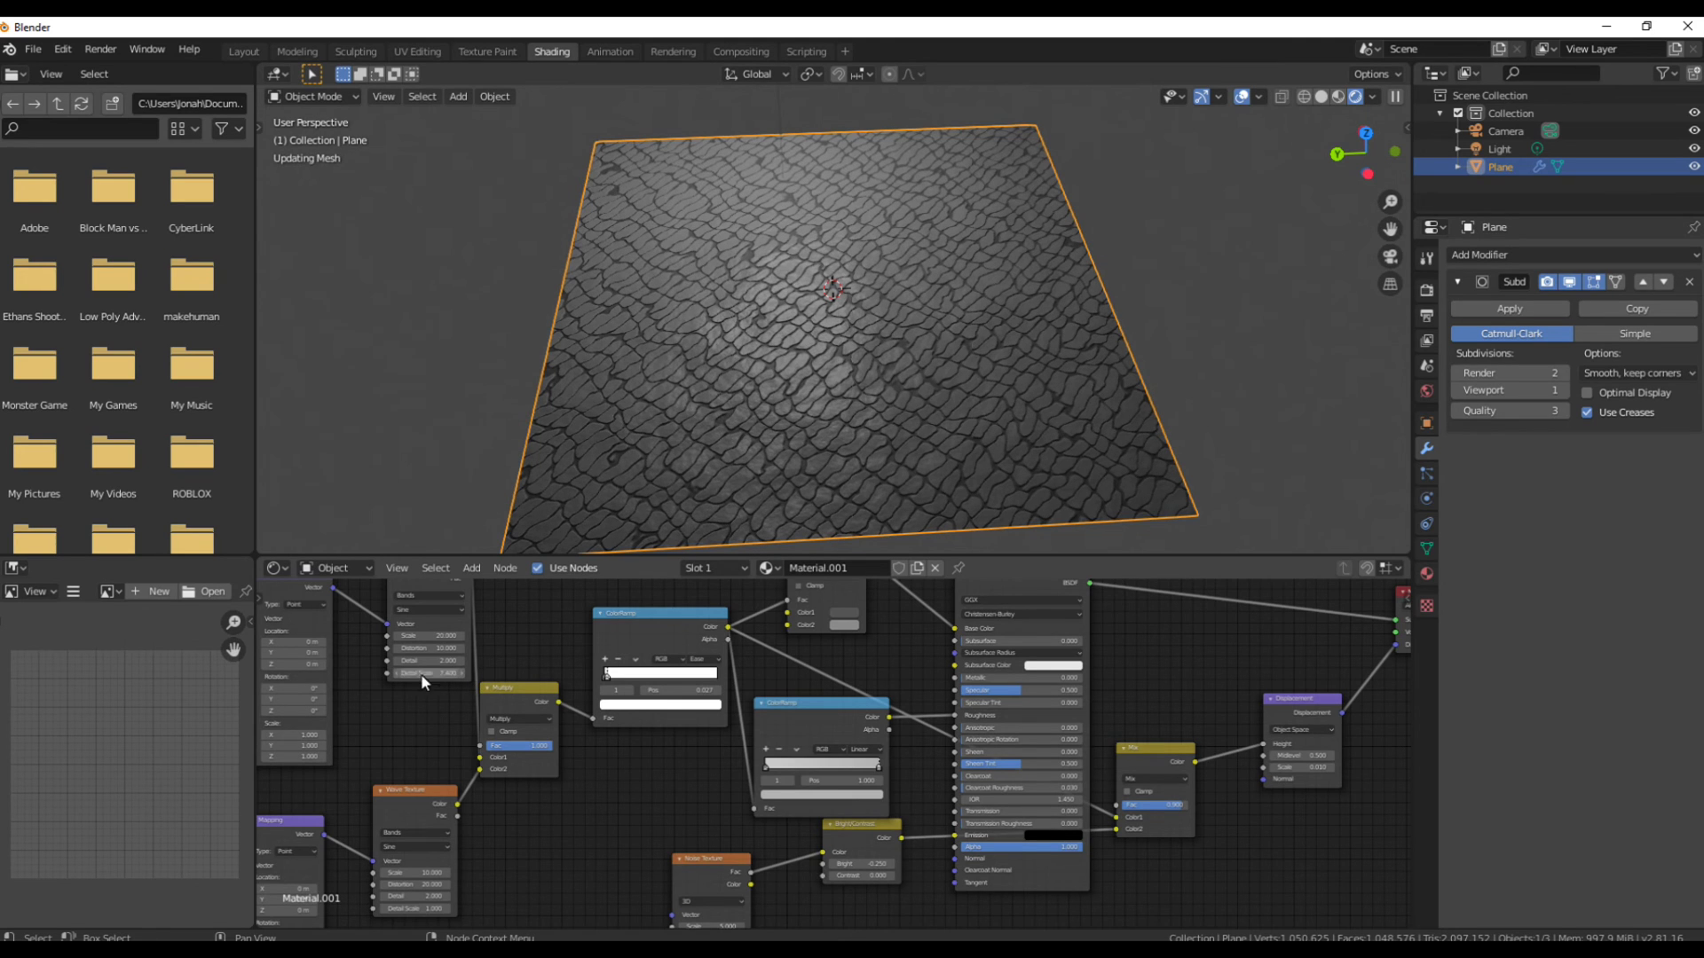
Change the upper Wave Texture's Scale to 15 for denser cobblestones.
drag(420, 673, 507, 850)
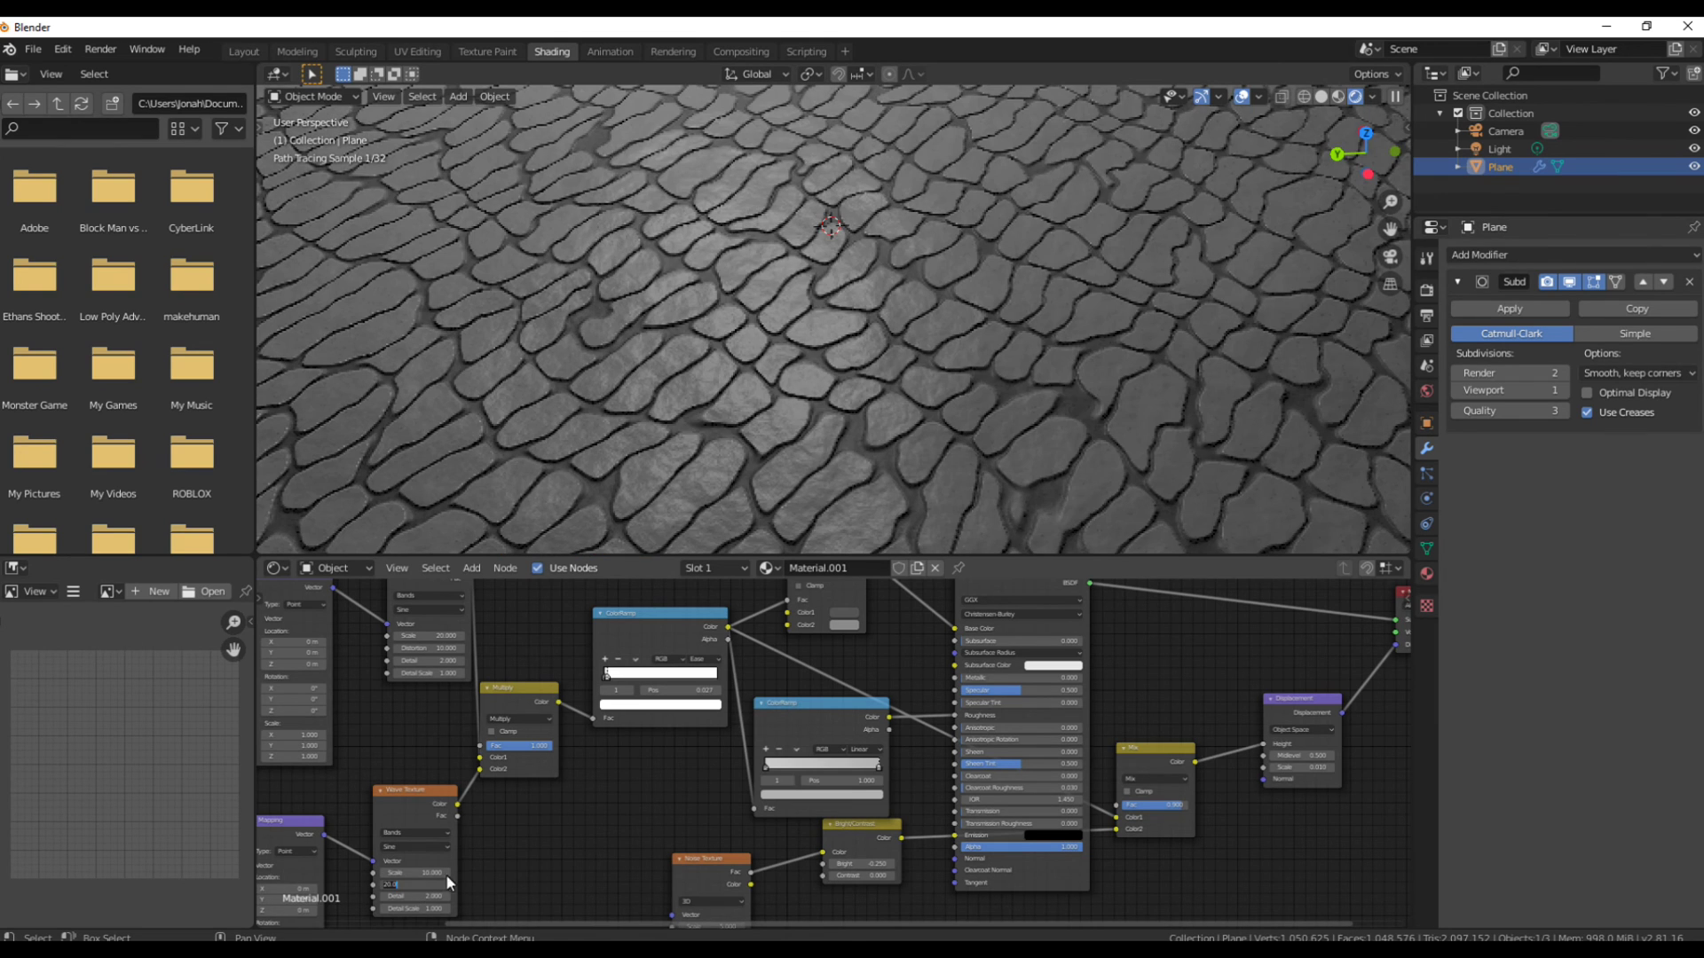
key(Escape)
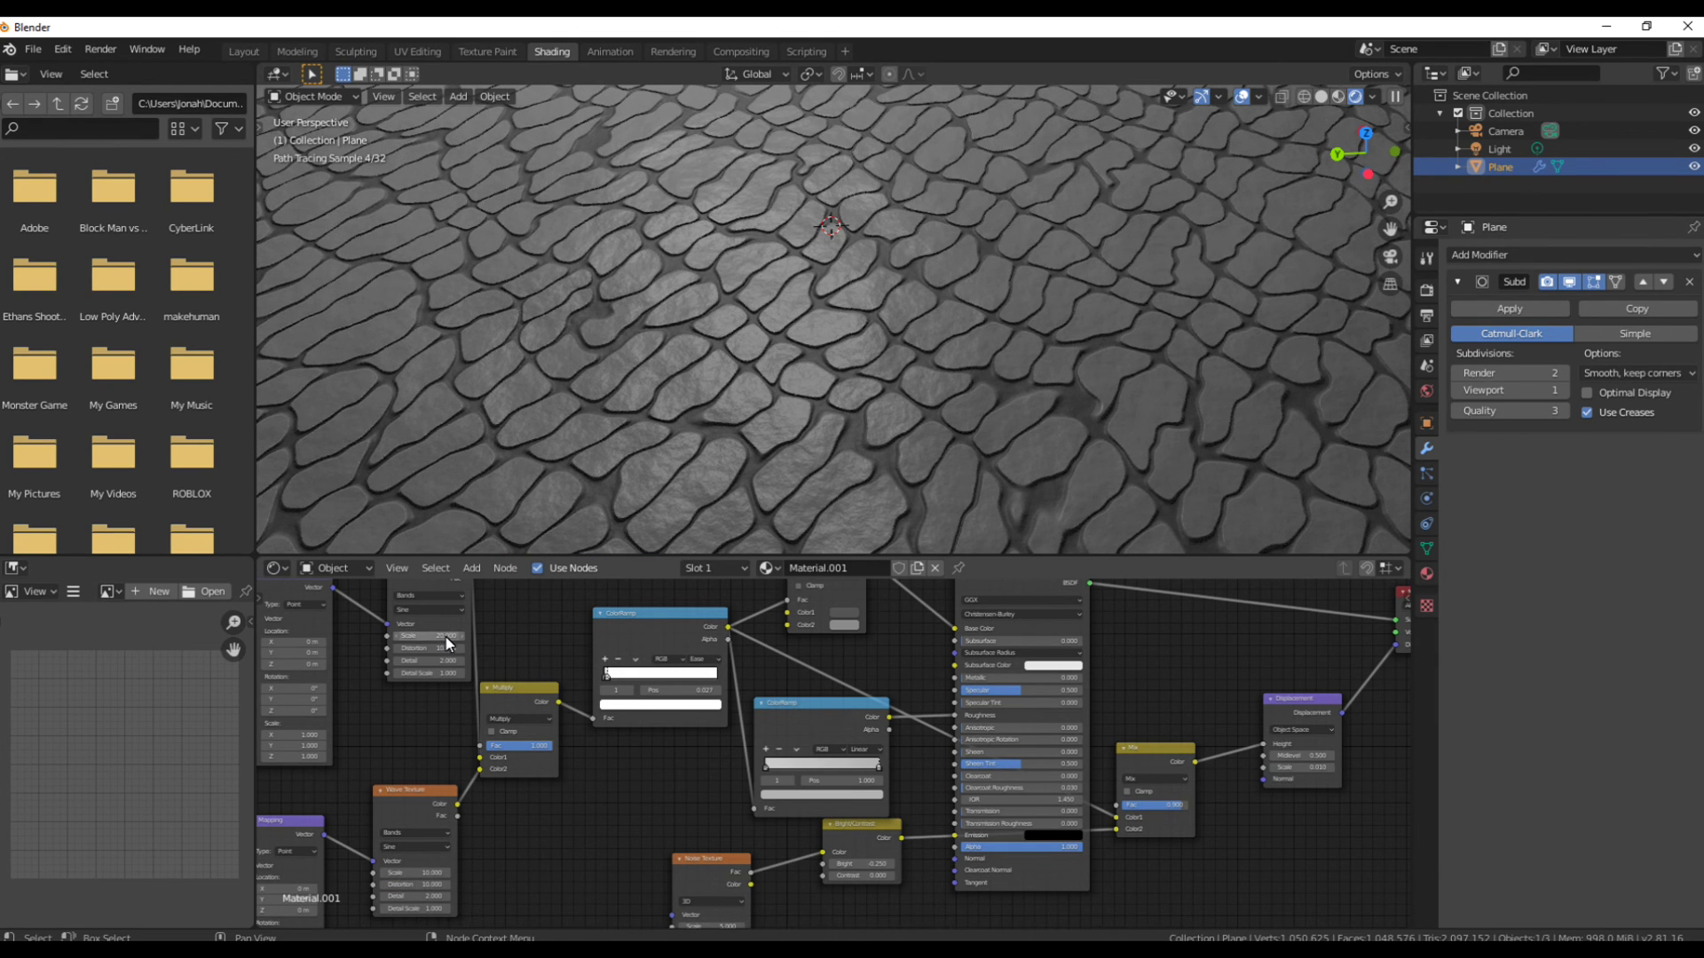
scroll(545, 411, down, 5)
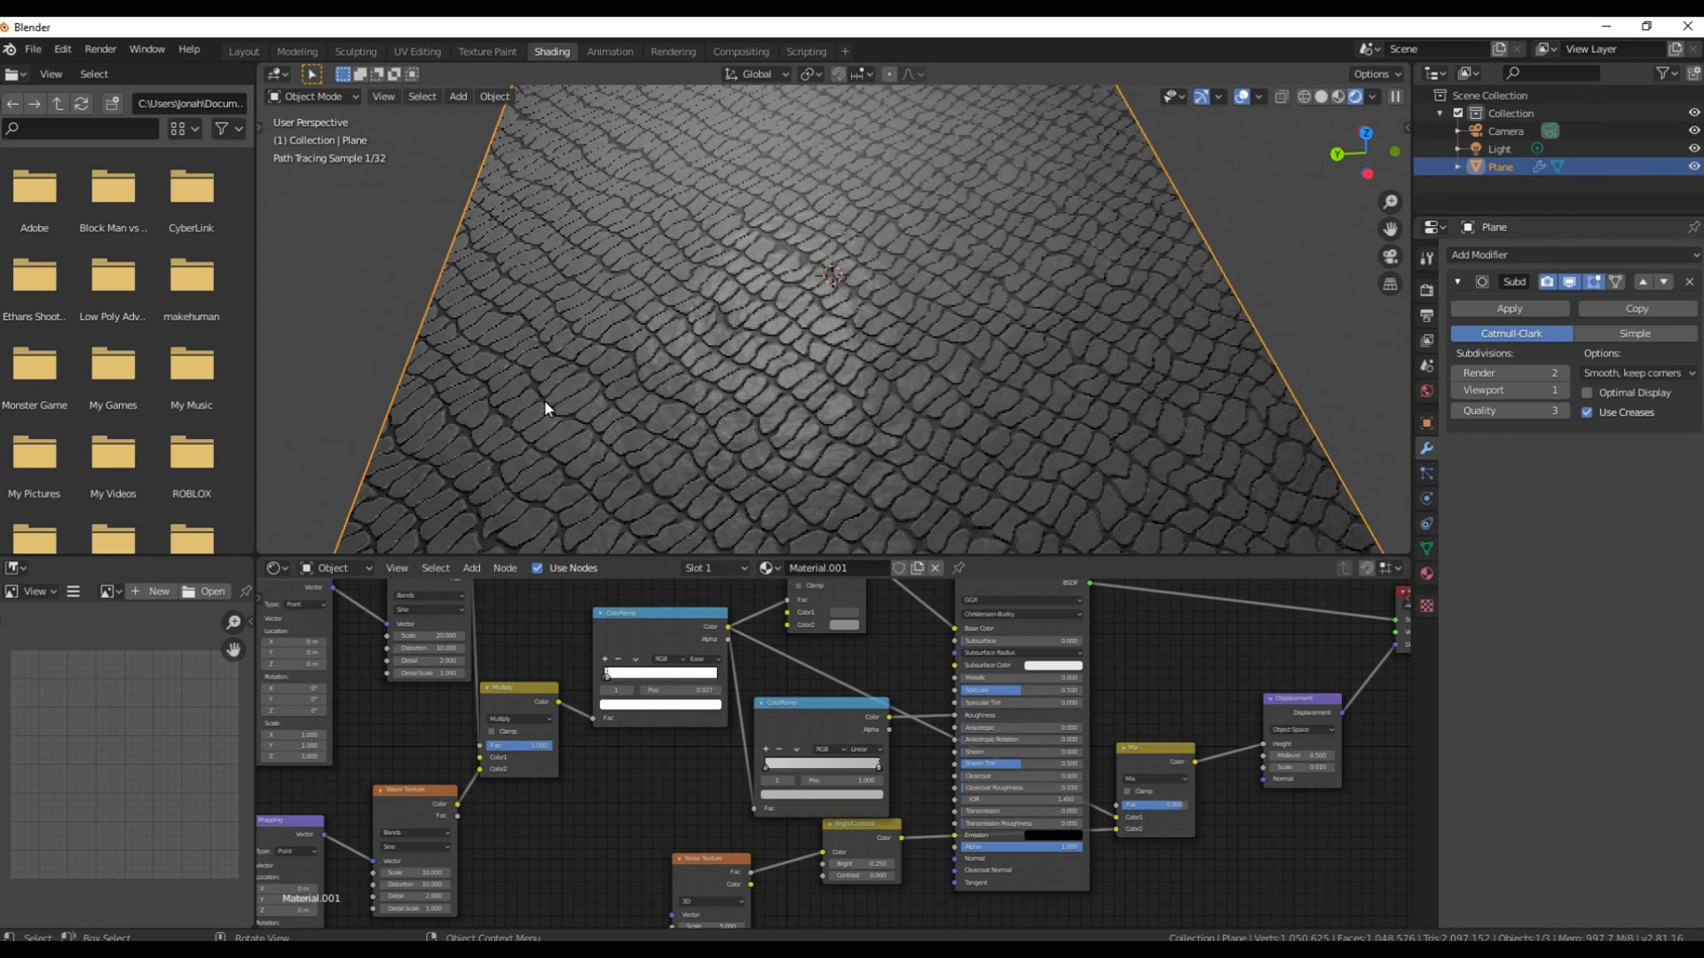
scroll(528, 510, down, 2)
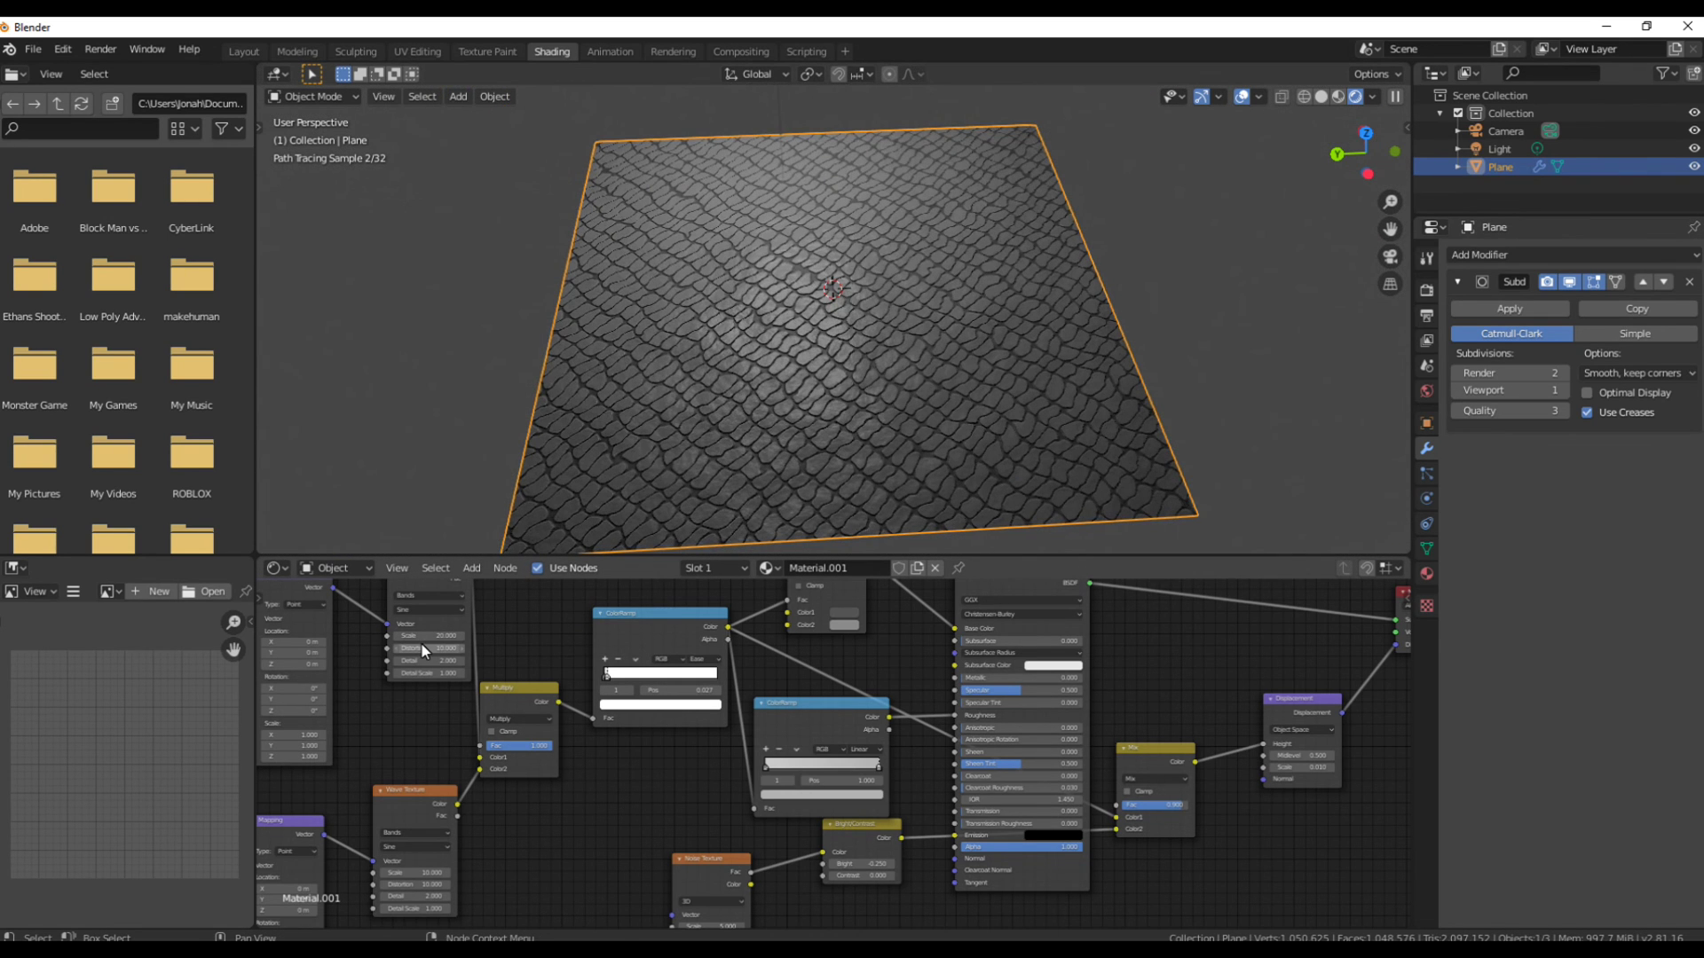
click(422, 648)
click(424, 635)
text(15)
key(Return)
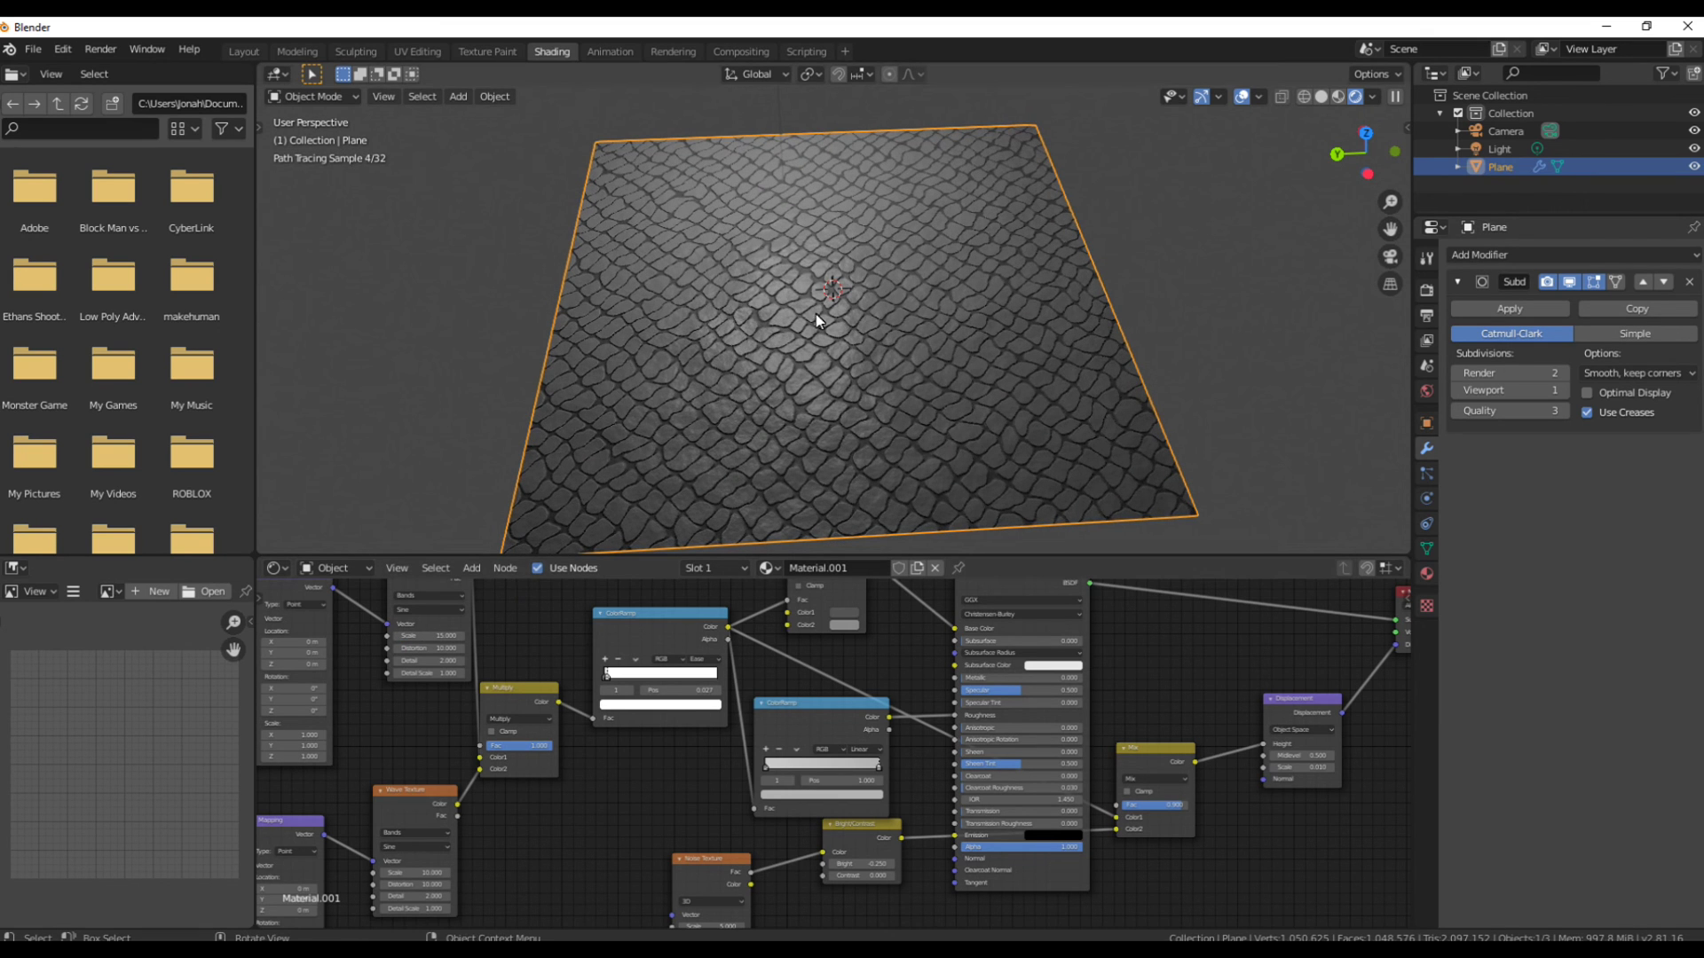
scroll(582, 392, down, 3)
middle_drag(583, 393, 822, 359)
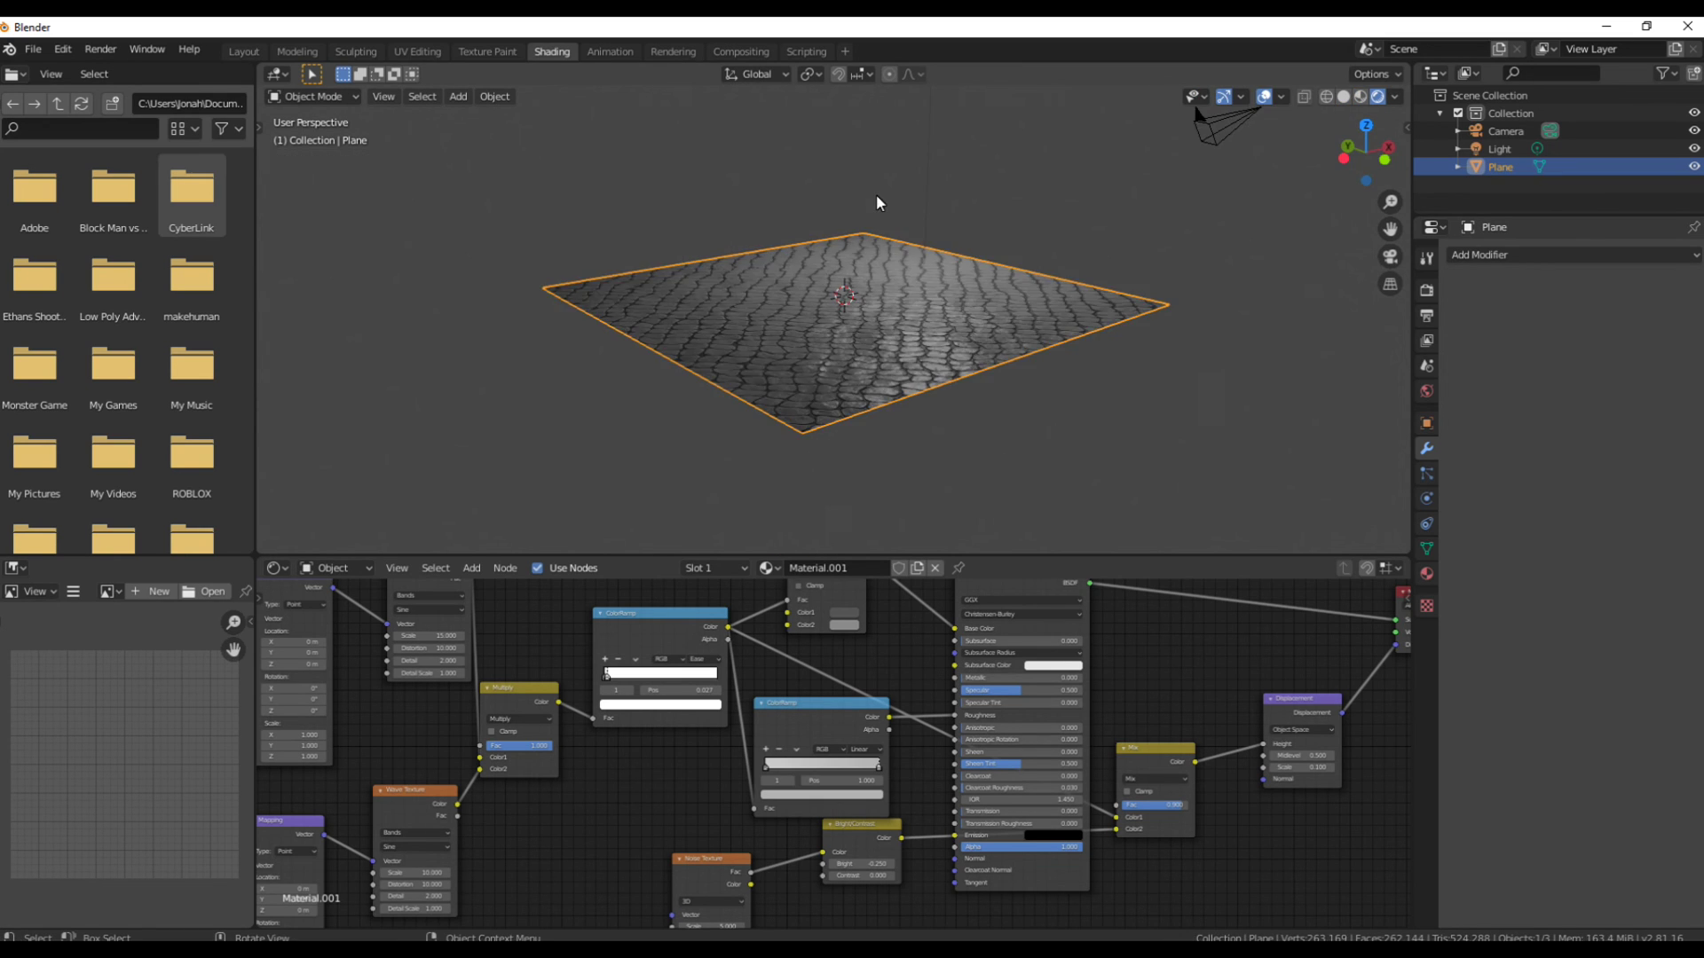
Move the Light straight down along Z to 1.7285 m and zoom in on the plane.
scroll(876, 196, down, 3)
click(892, 168)
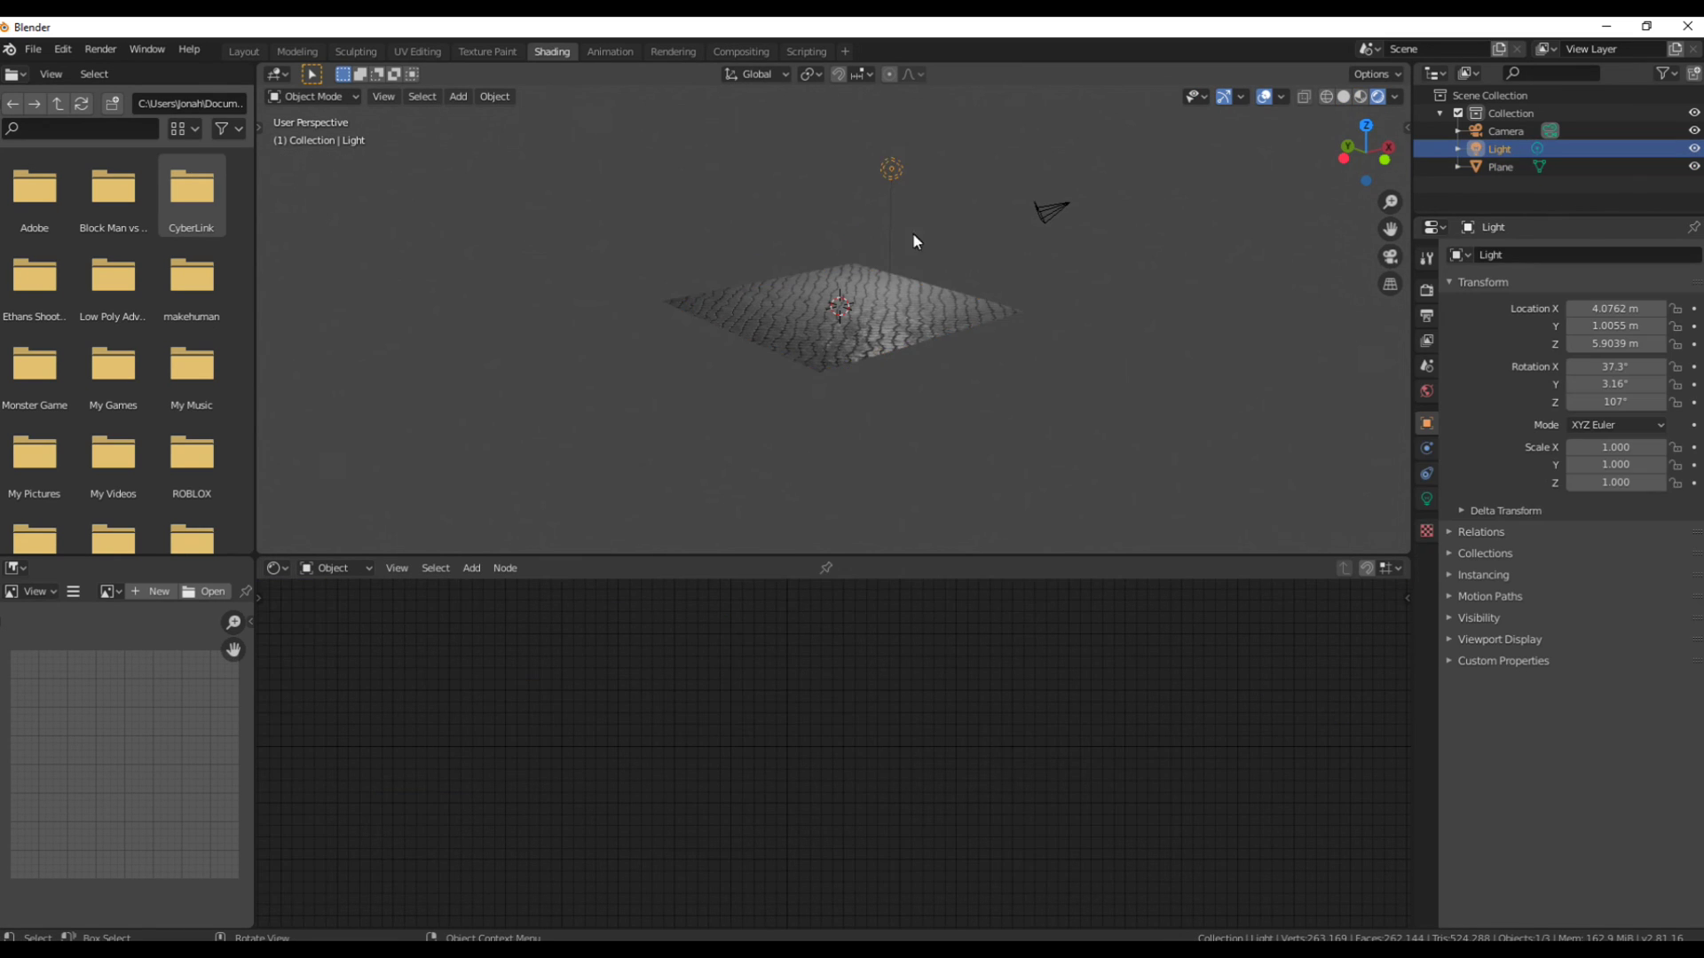
key(g)
key(z)
click(863, 306)
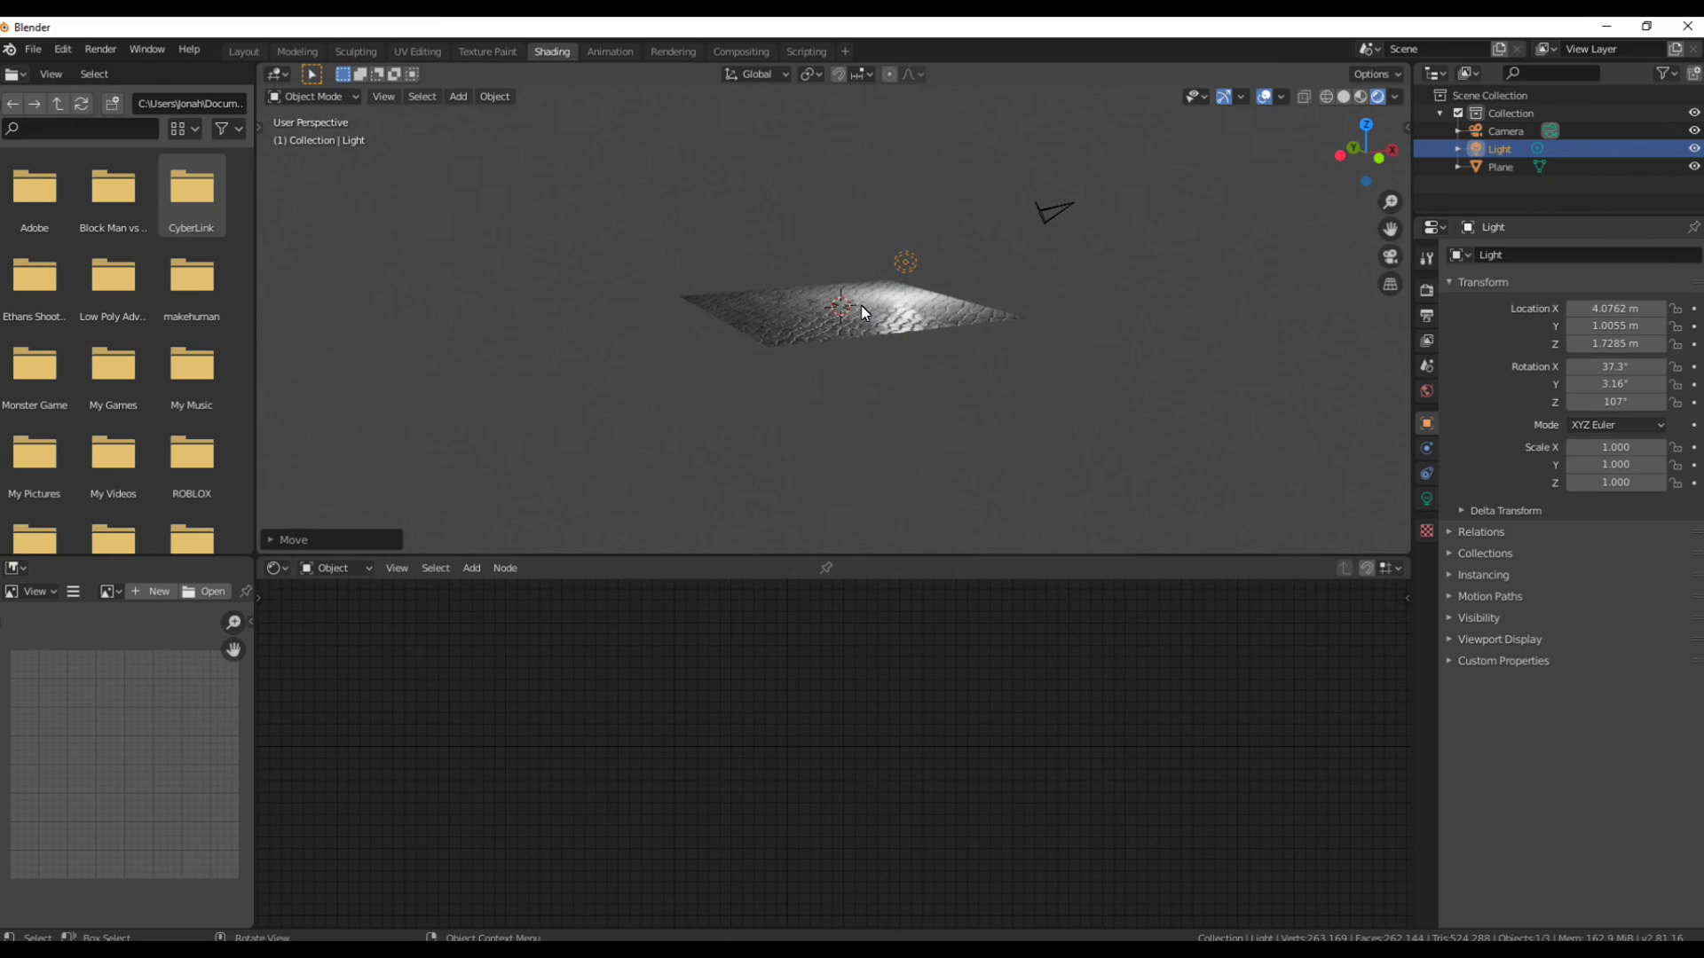
scroll(833, 342, up, 8)
scroll(931, 363, down, 8)
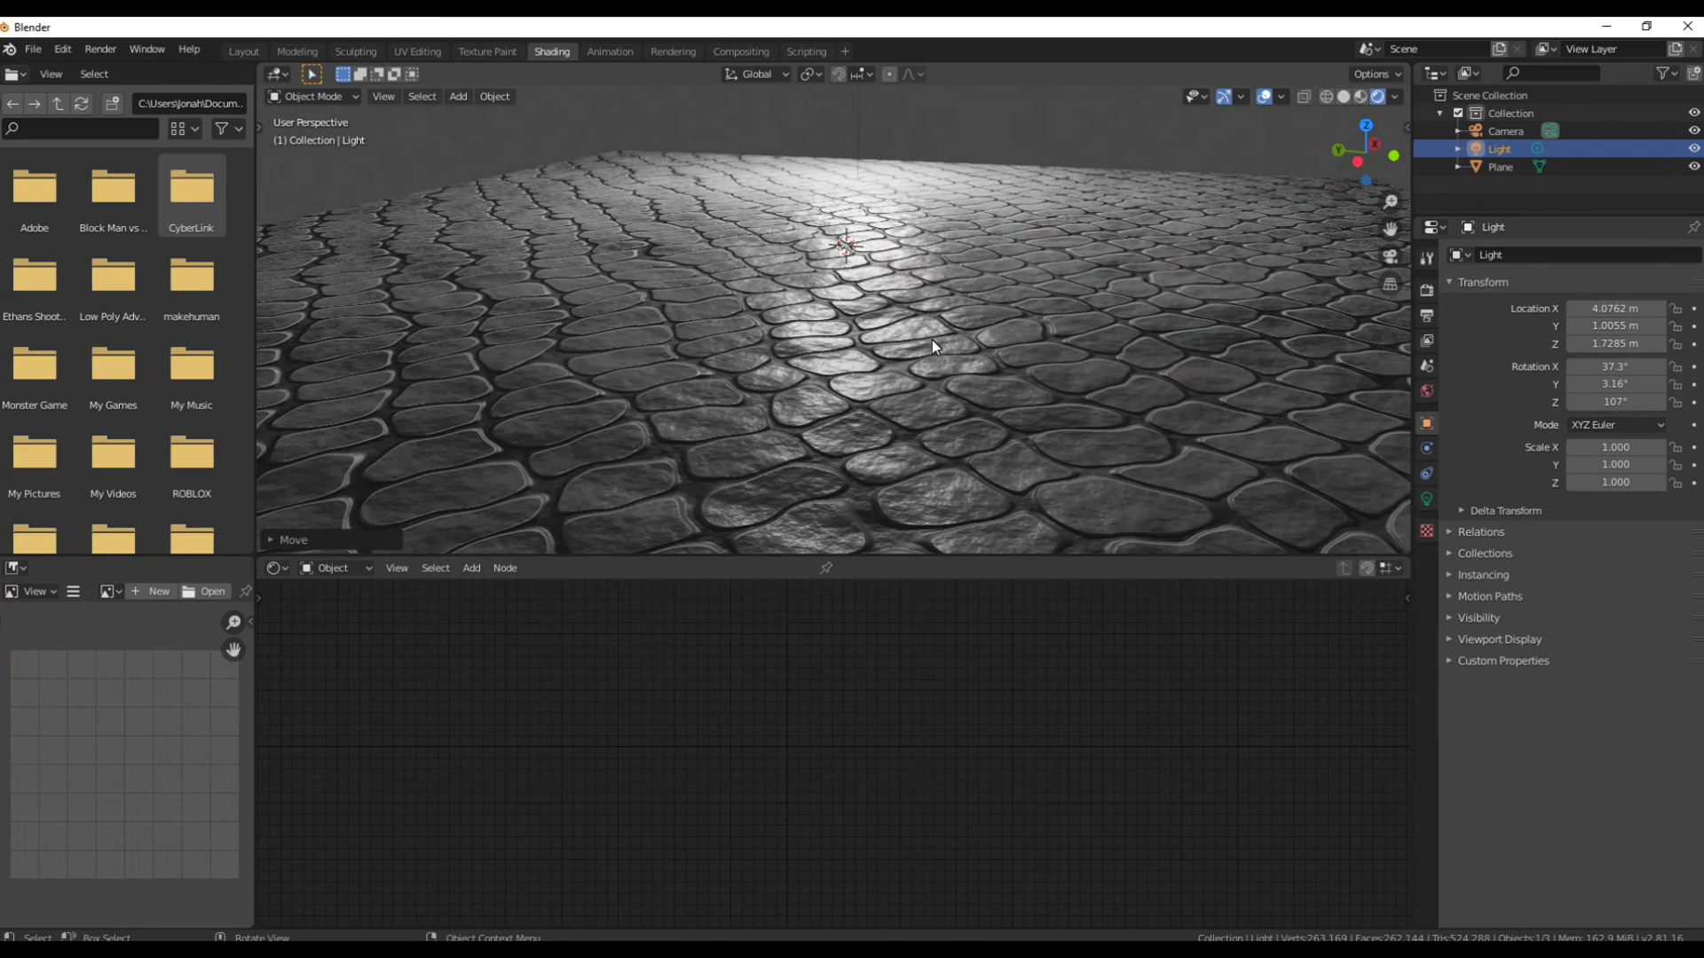